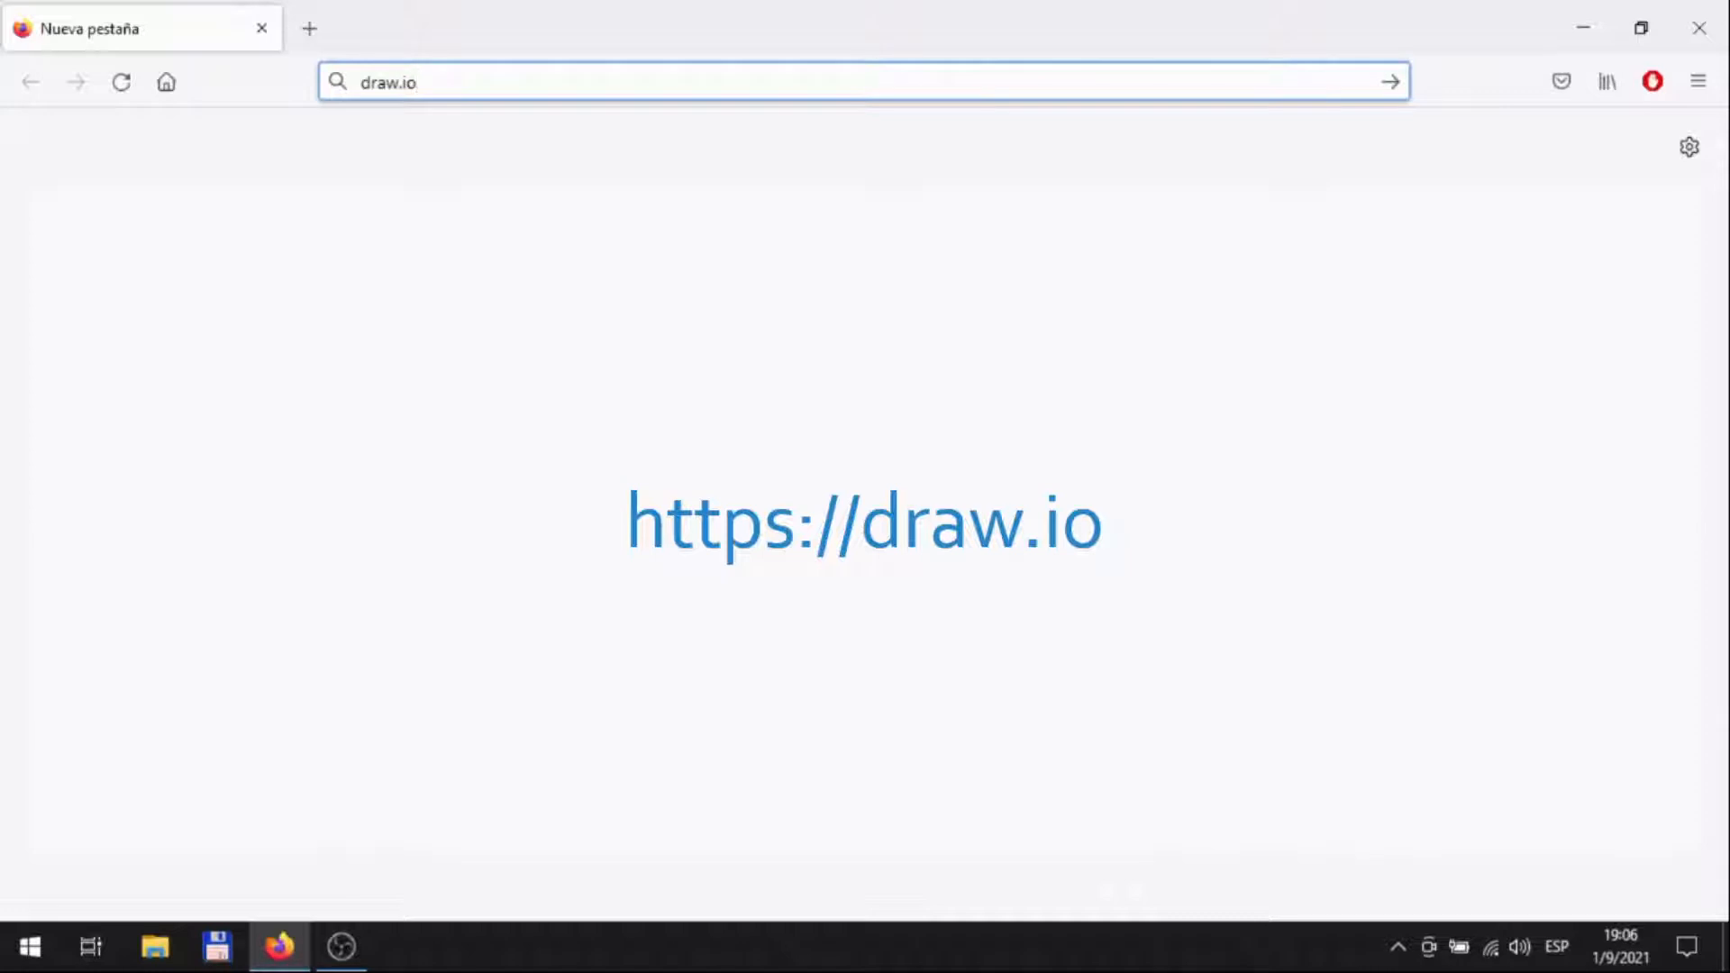
Open draw.io with a blank diagram, leaving the storage choice undecided, and expand the UML shape library in place of General
{"action": "key", "text": "Return"}
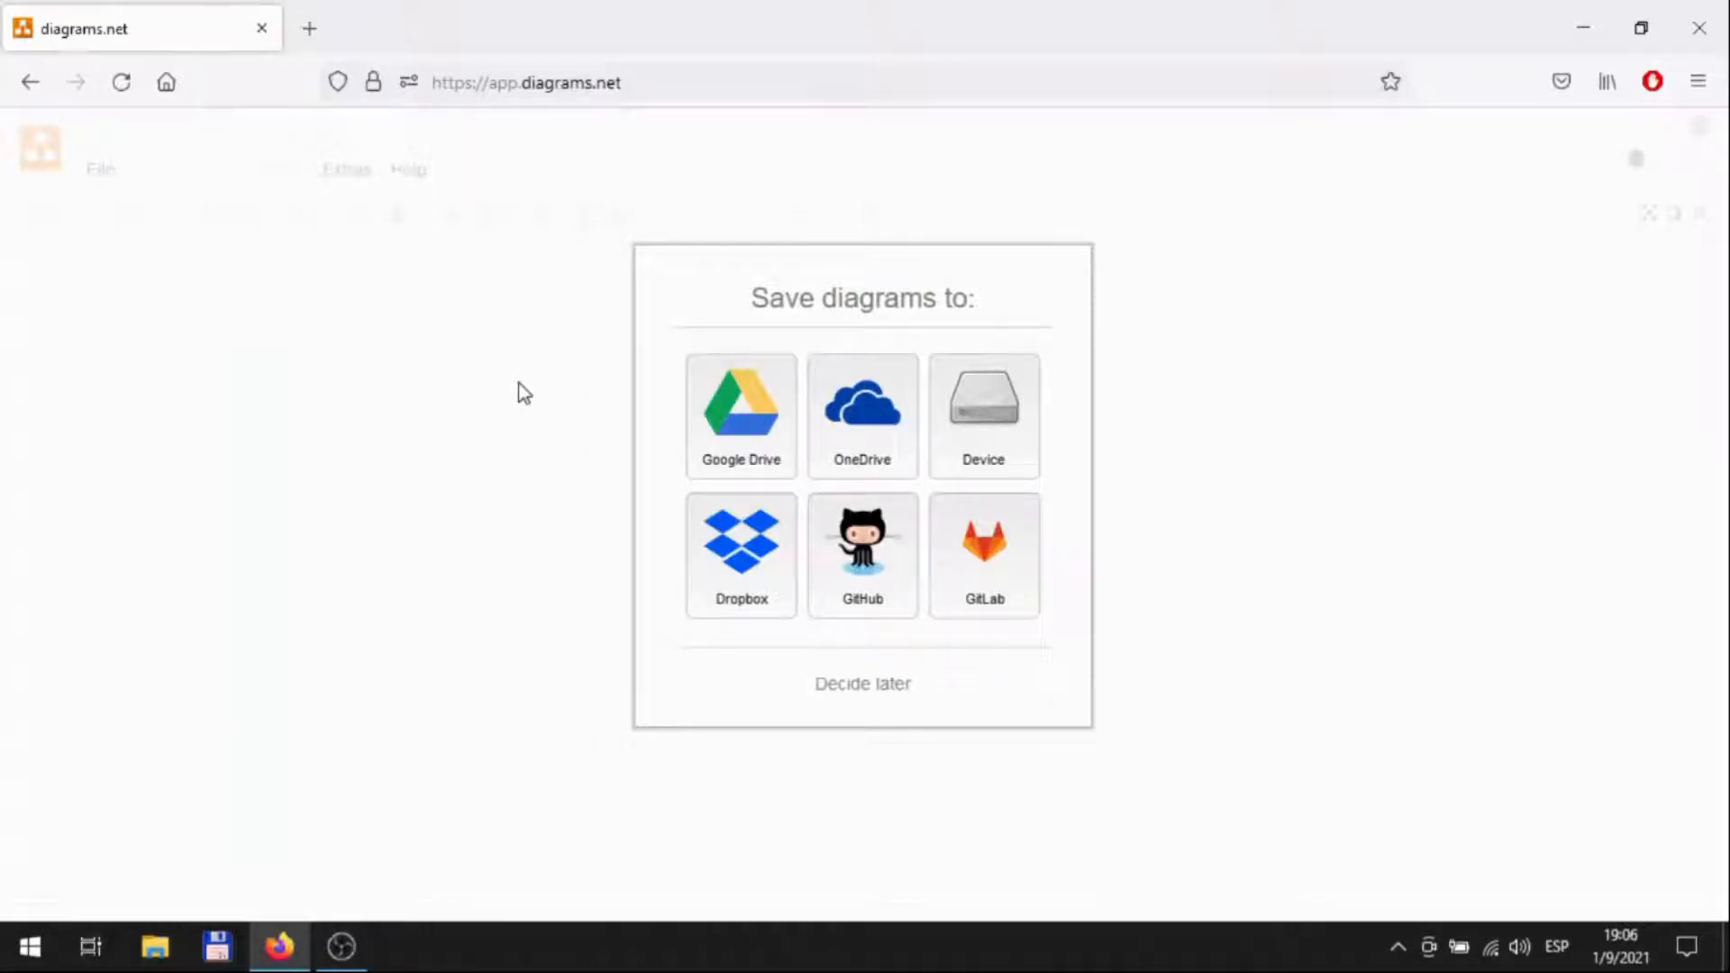
{"action": "left_click", "coordinate": [862, 689]}
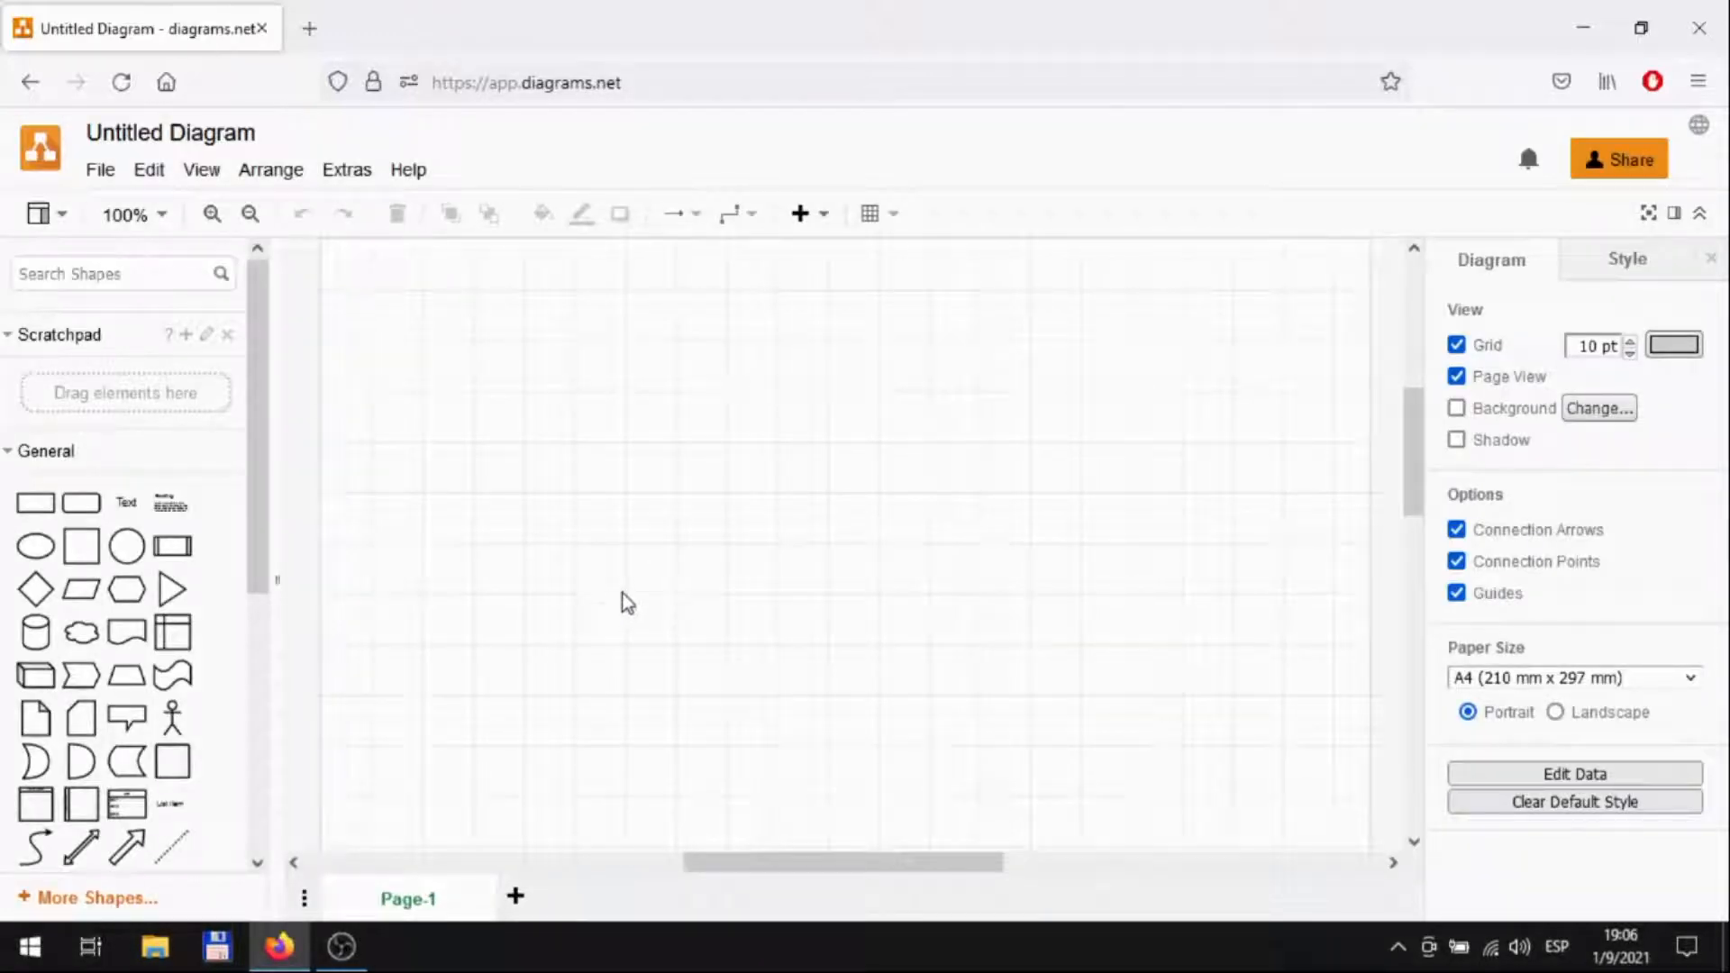
{"action": "left_click", "coordinate": [46, 451]}
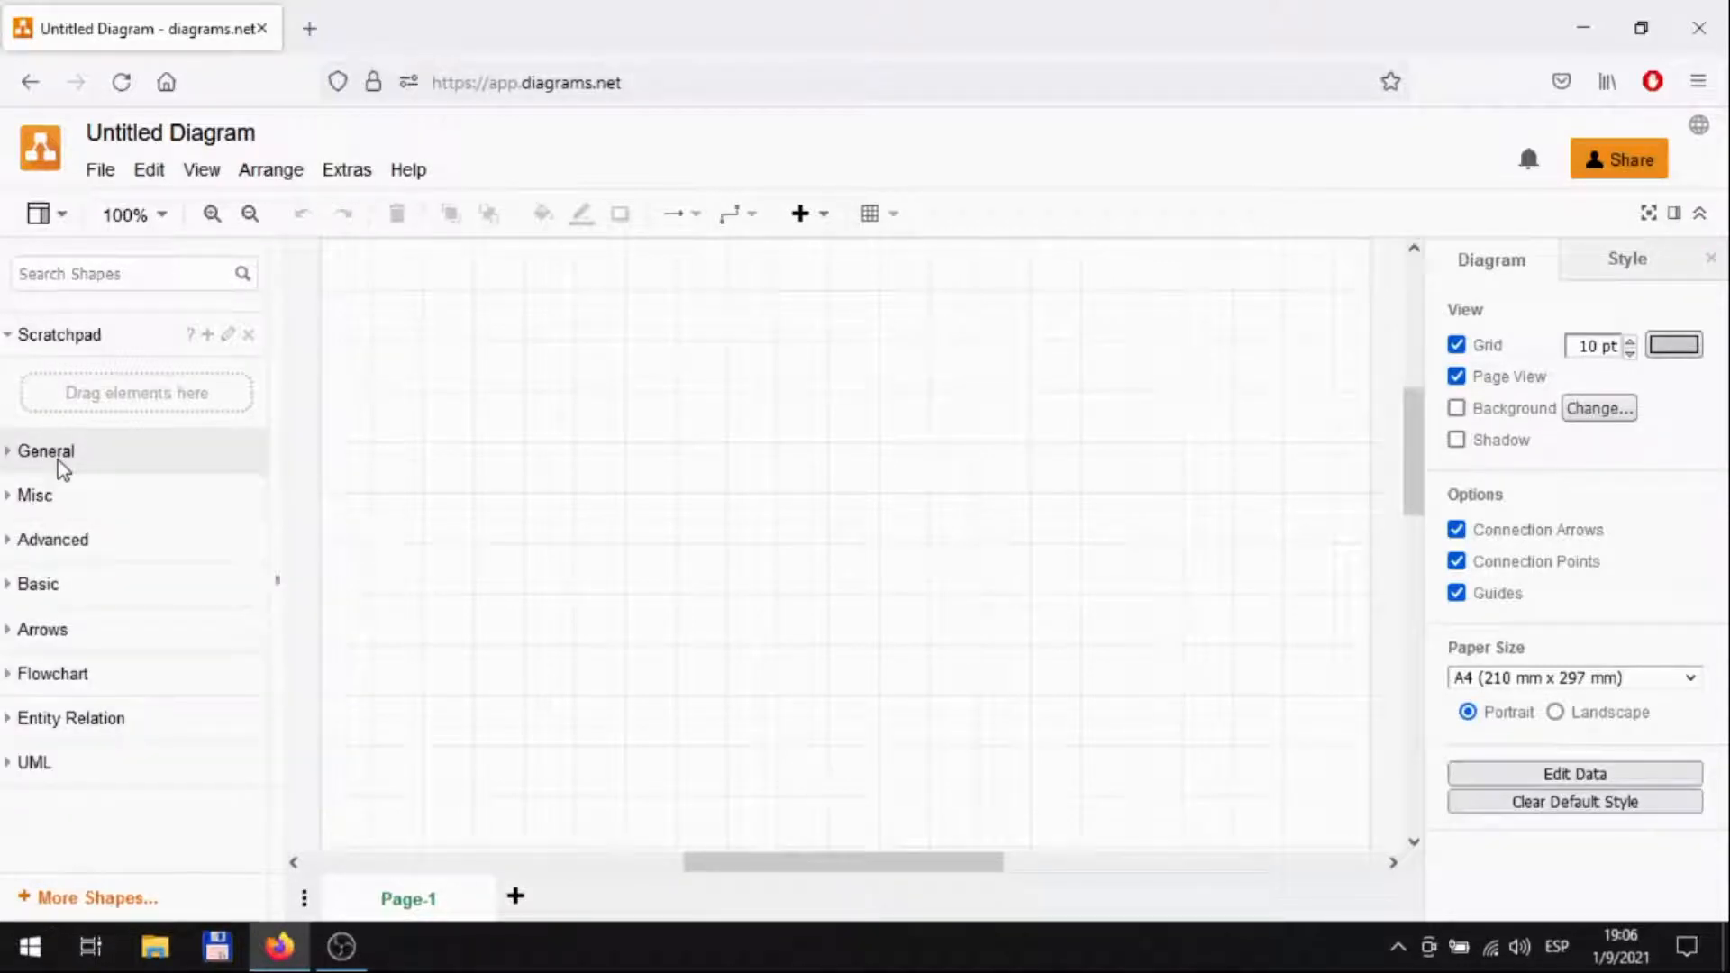
{"action": "left_click", "coordinate": [41, 771]}
{"action": "scroll", "coordinate": [107, 668], "scroll_direction": "down", "scroll_amount": 4}
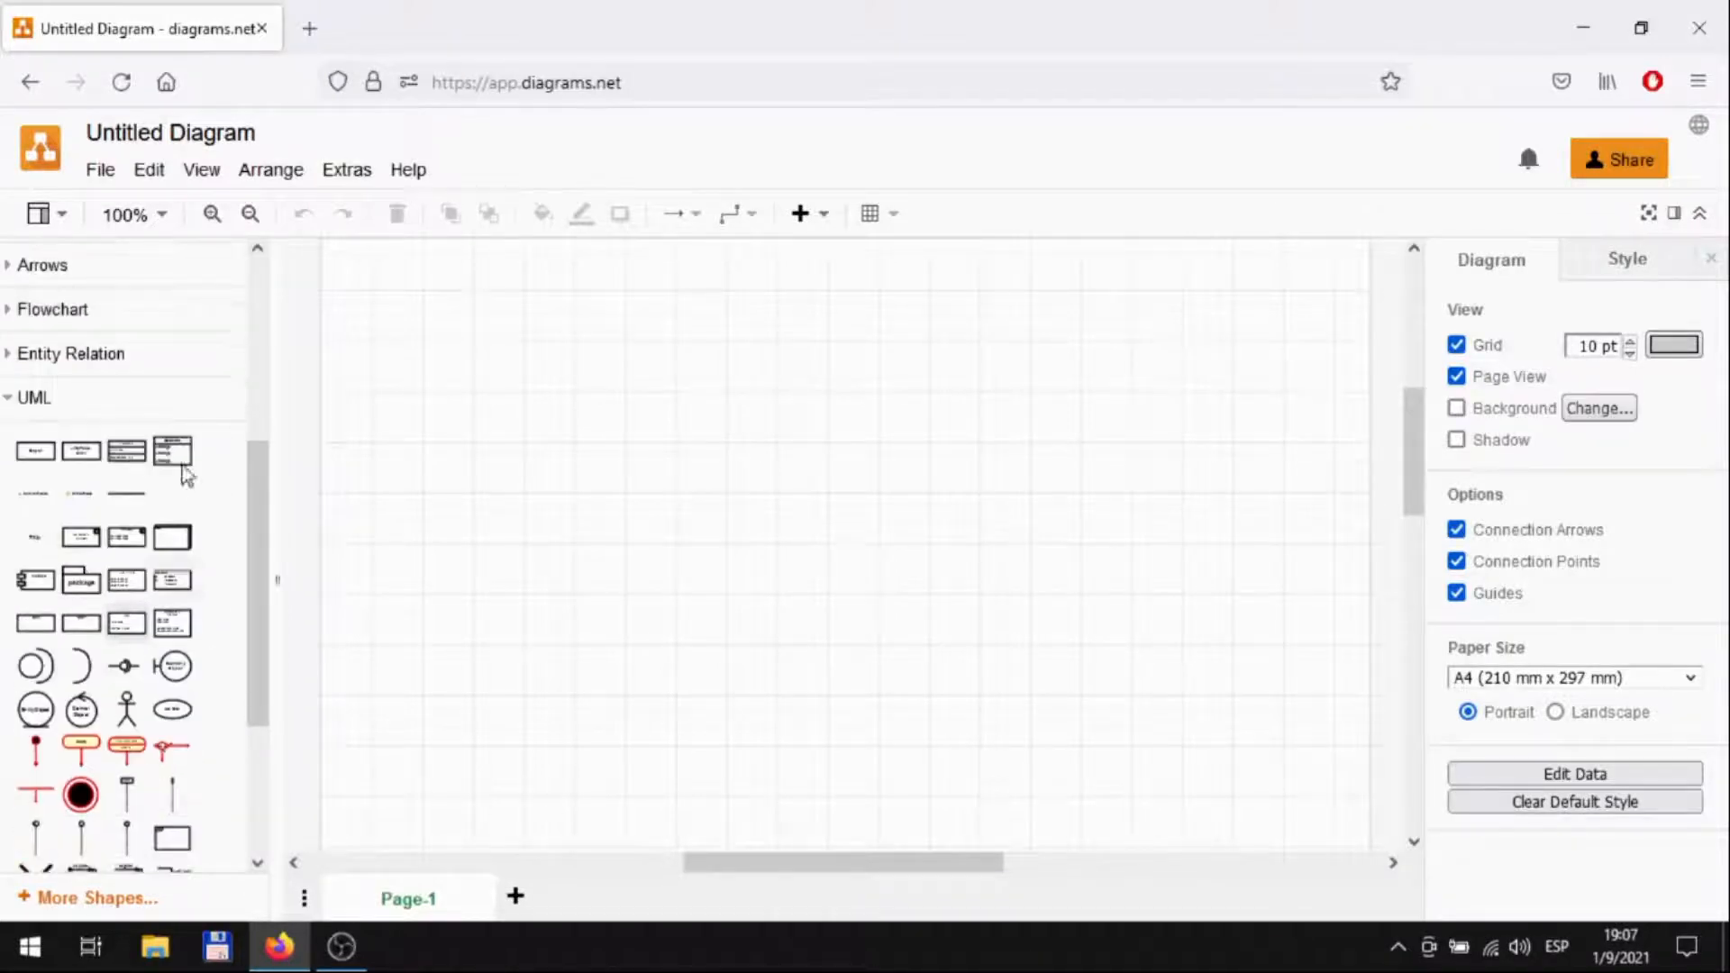
Insert the UML Class shape with one field and one method, and place it in the upper-left part of the page
{"action": "mouse_move", "coordinate": [33, 591]}
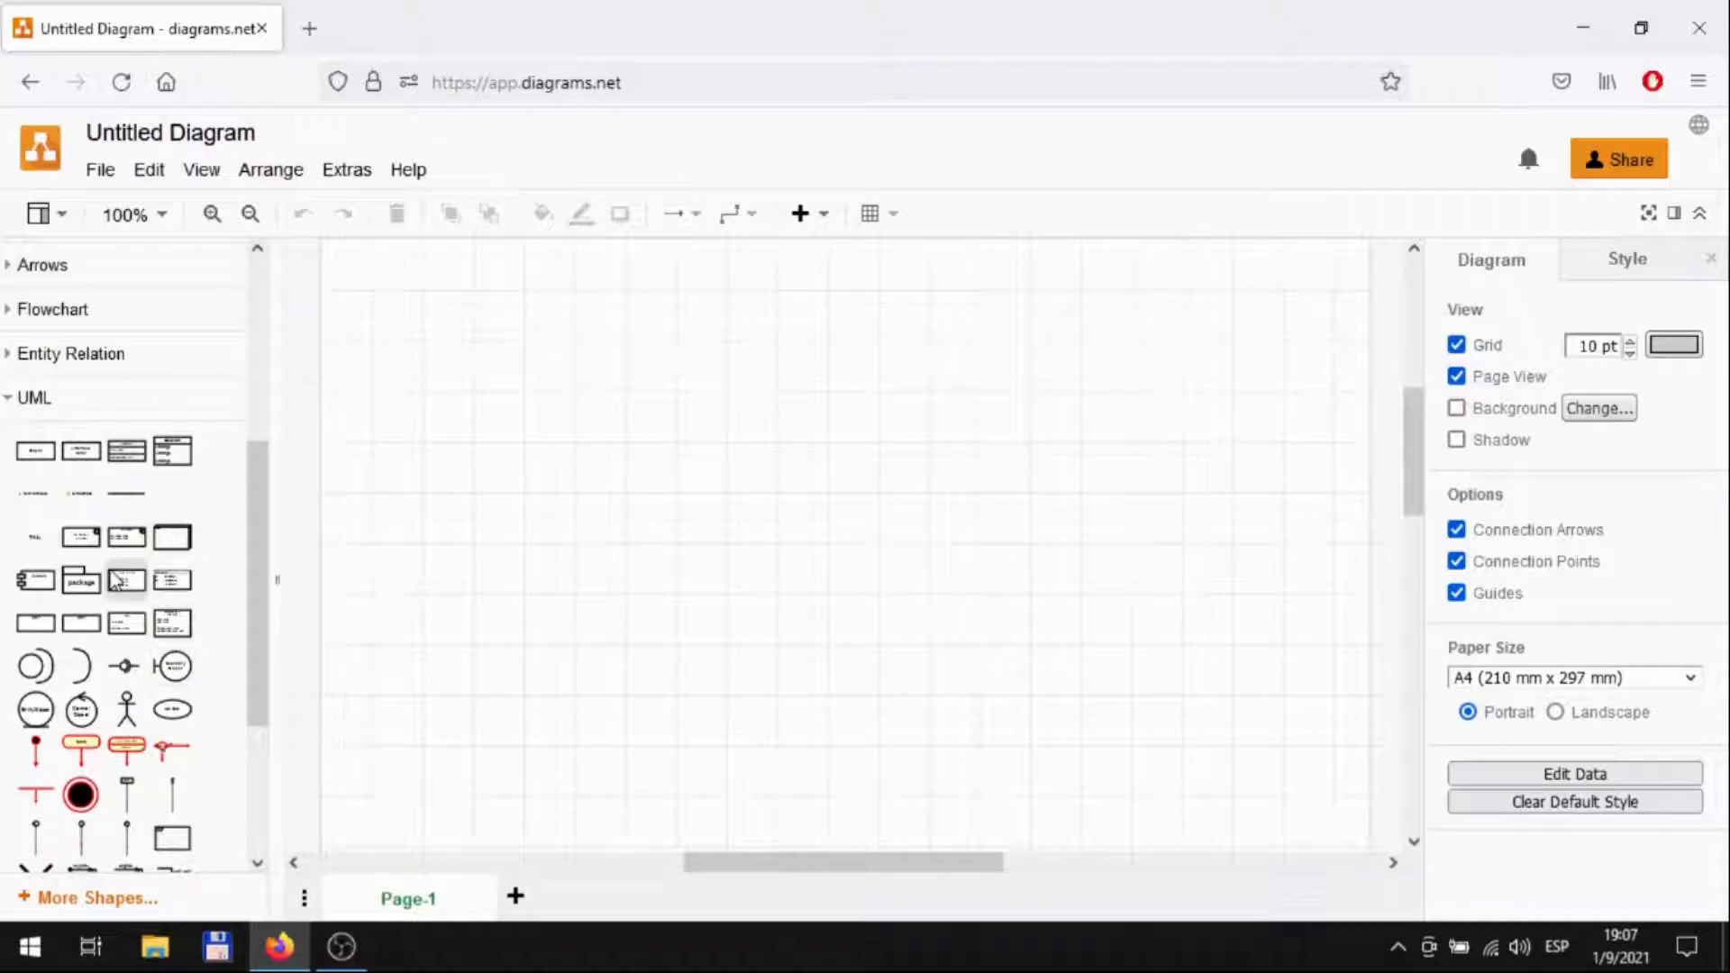
{"action": "mouse_move", "coordinate": [115, 580]}
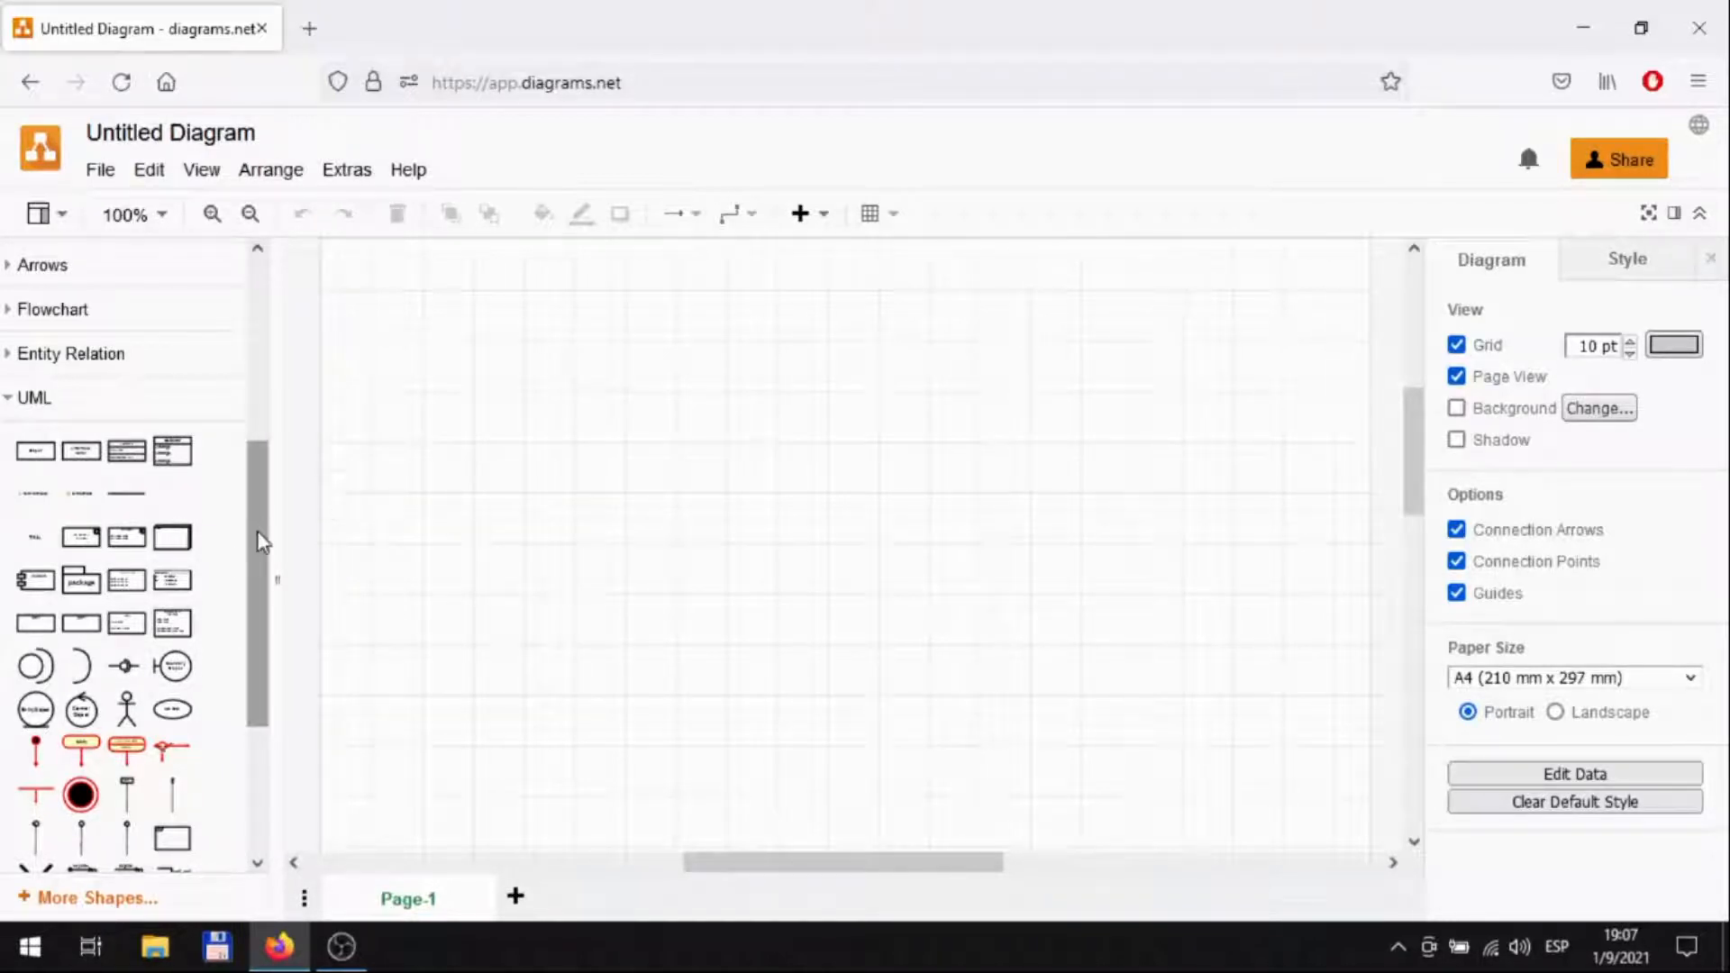
{"action": "mouse_move", "coordinate": [133, 457]}
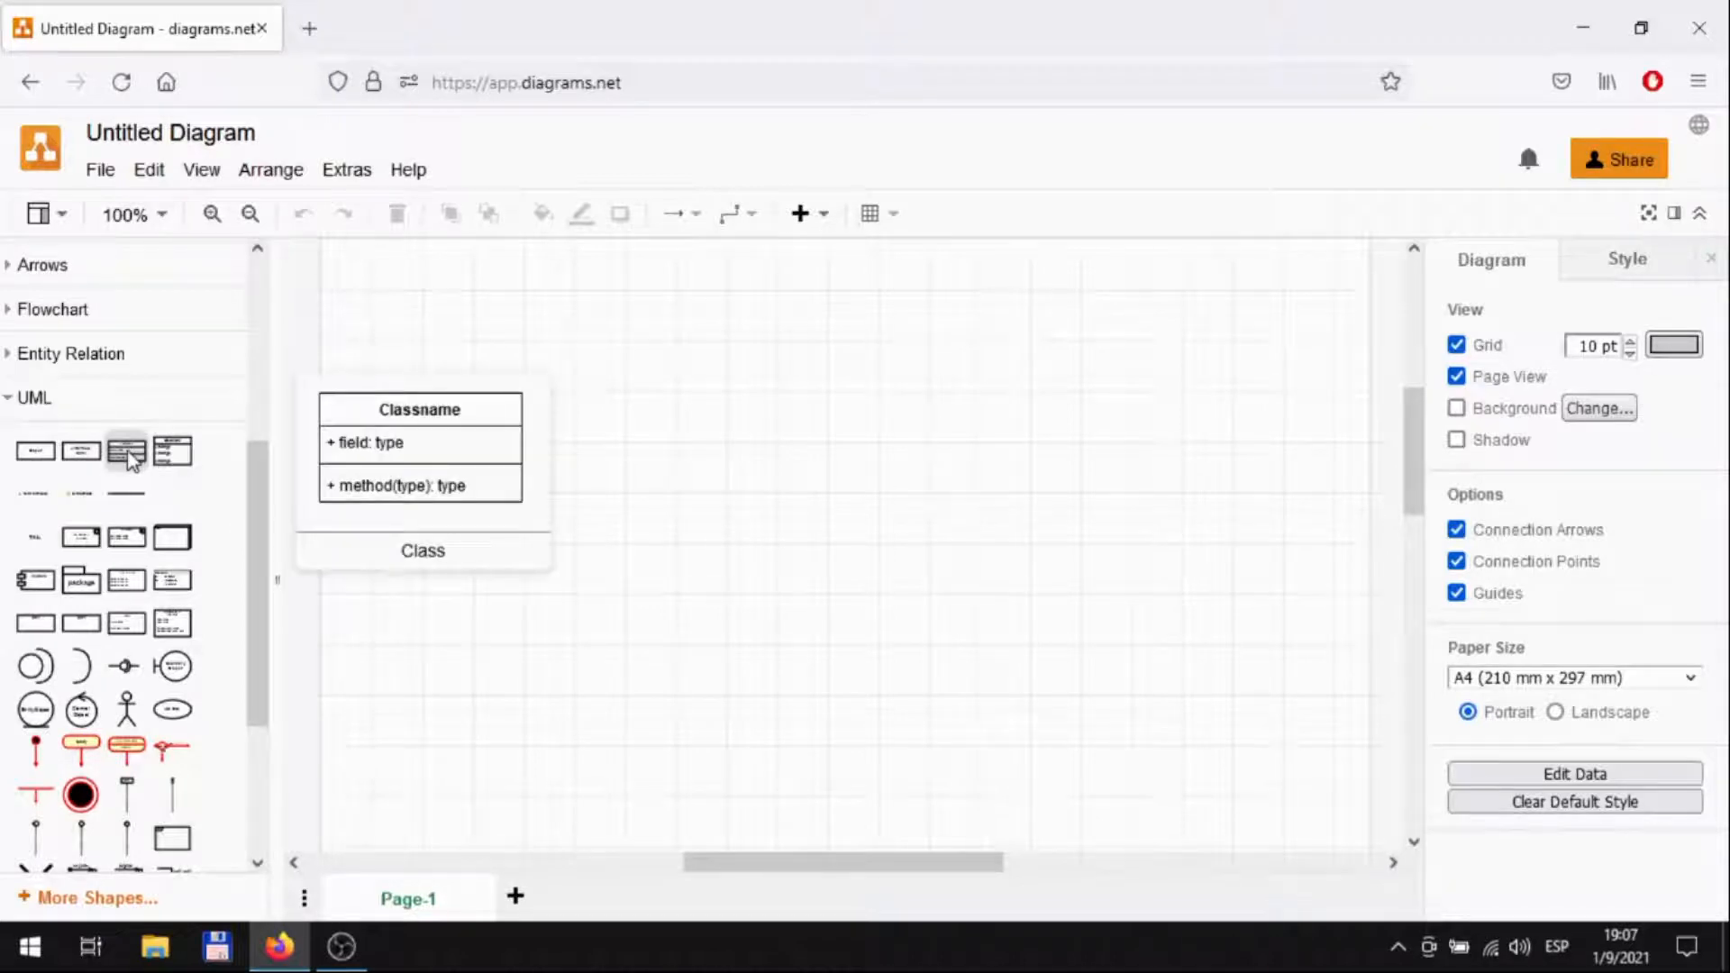
{"action": "left_click", "coordinate": [134, 457]}
{"action": "left_click_drag", "start_coordinate": [880, 491], "coordinate": [681, 397]}
Insert the UML Interface shape with fields and methods, and arrange it above and to the right of the Classname box
{"action": "scroll", "coordinate": [139, 550], "scroll_direction": "down", "scroll_amount": 3}
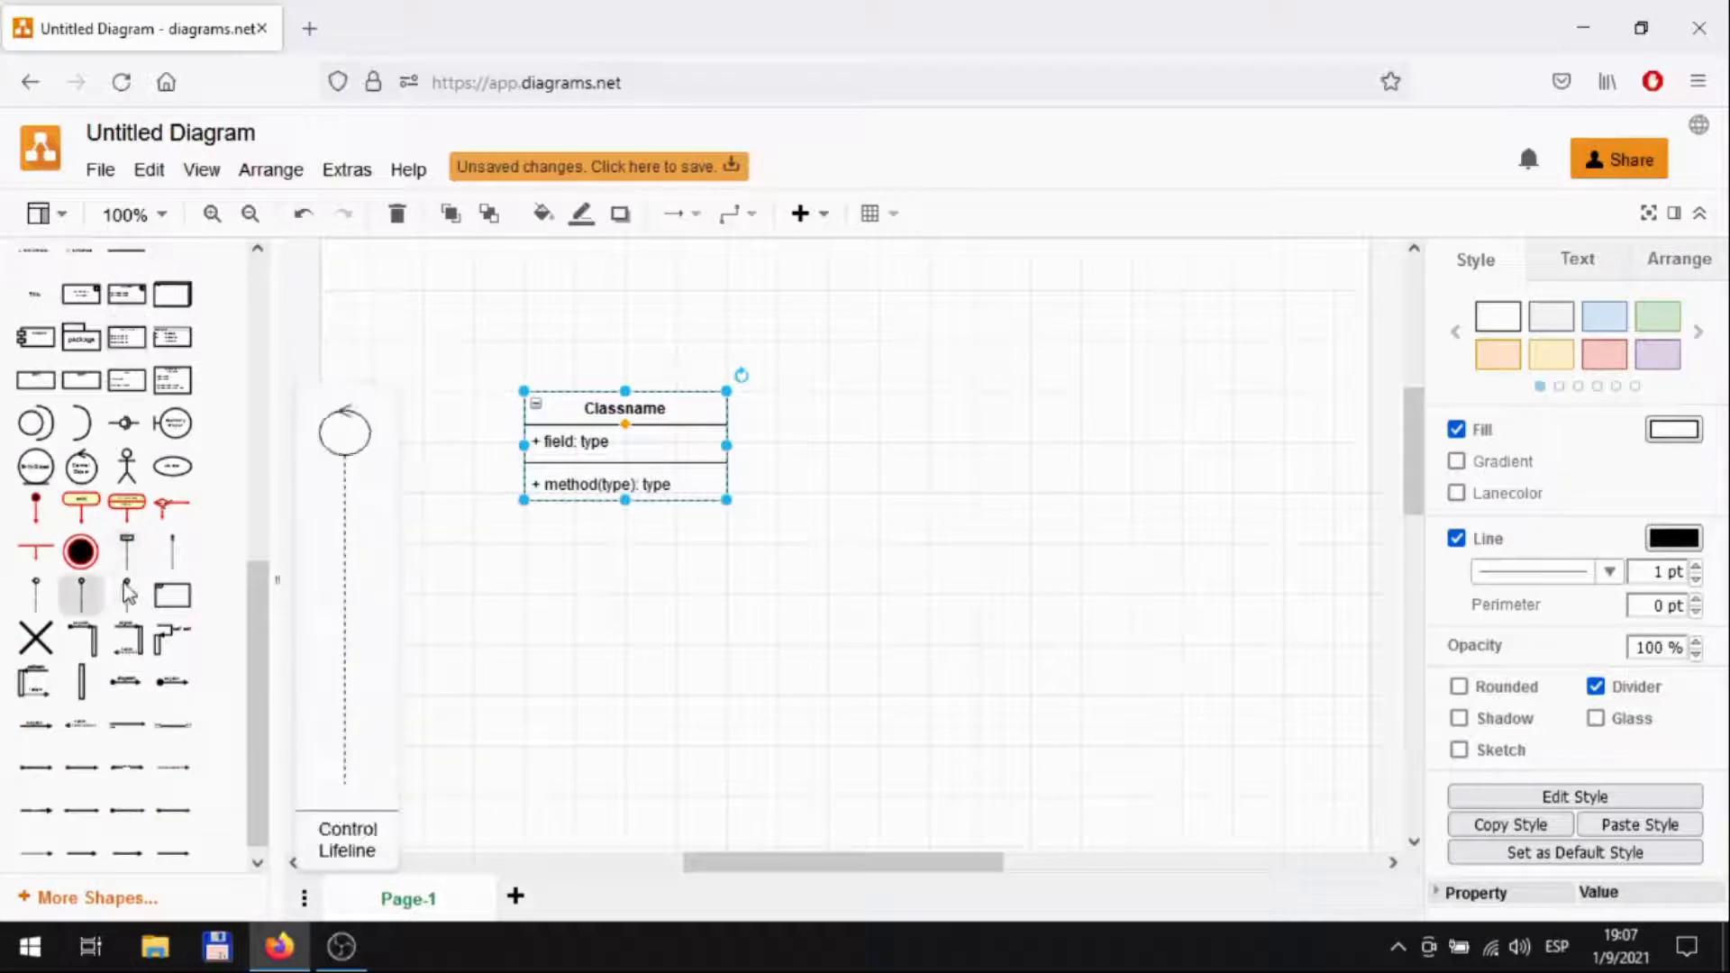
{"action": "mouse_move", "coordinate": [176, 431]}
{"action": "left_click", "coordinate": [194, 386]}
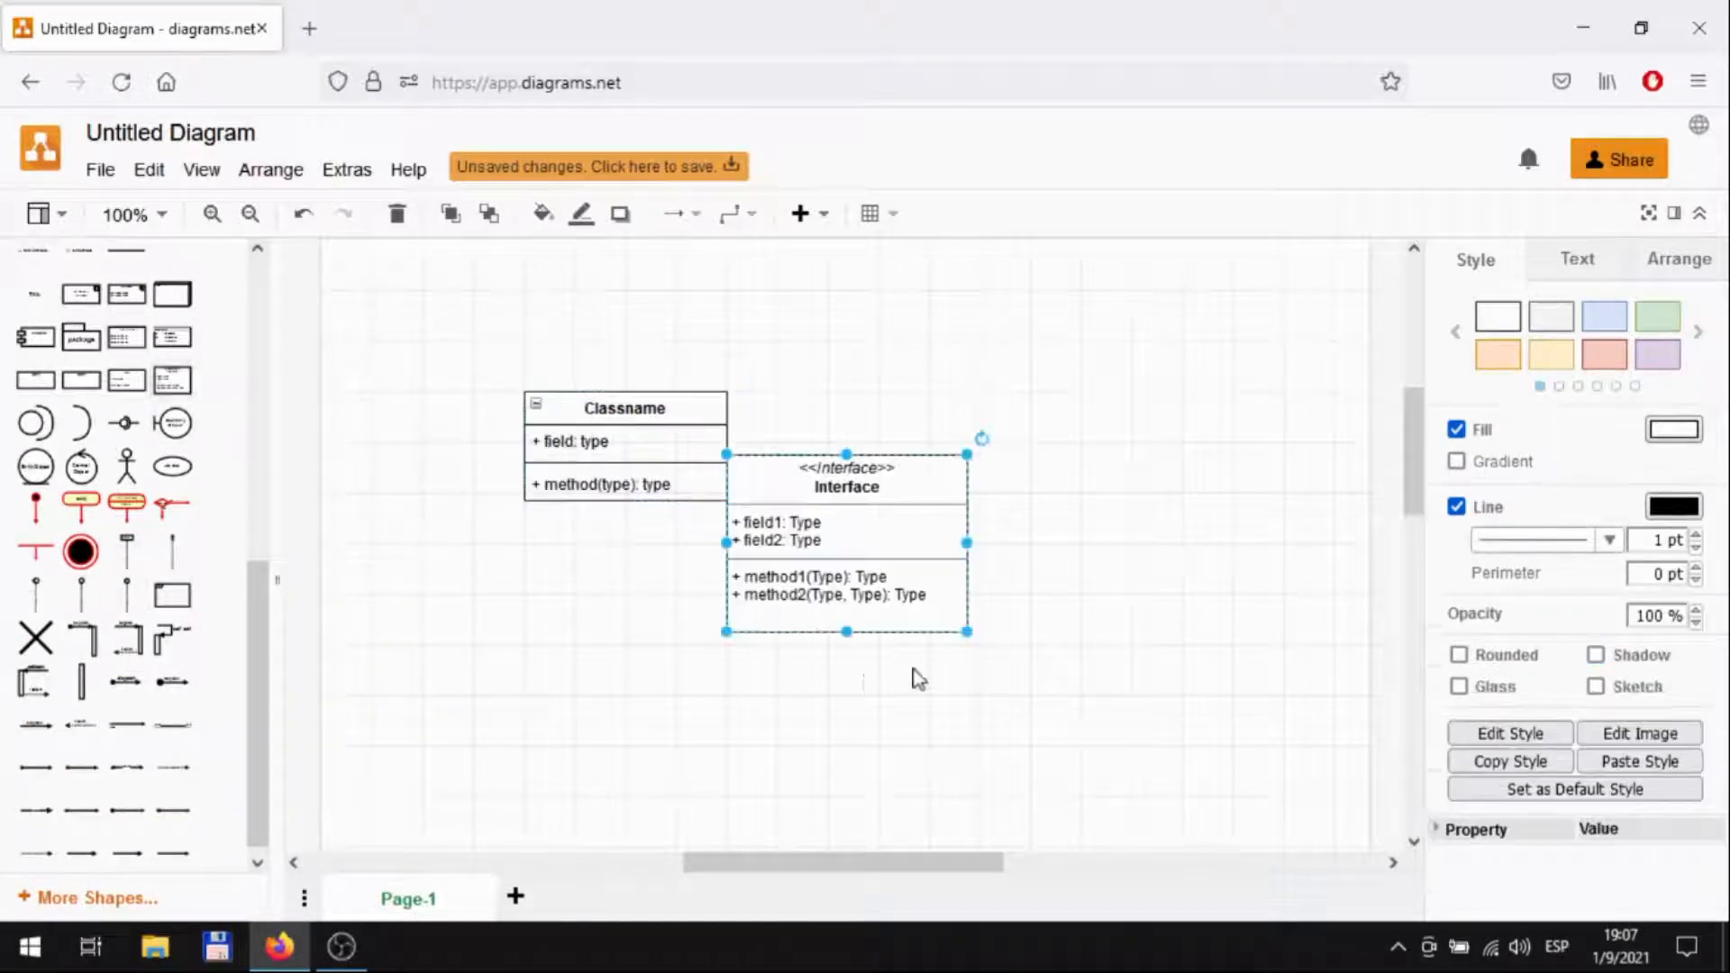
{"action": "left_click_drag", "start_coordinate": [942, 455], "coordinate": [931, 398]}
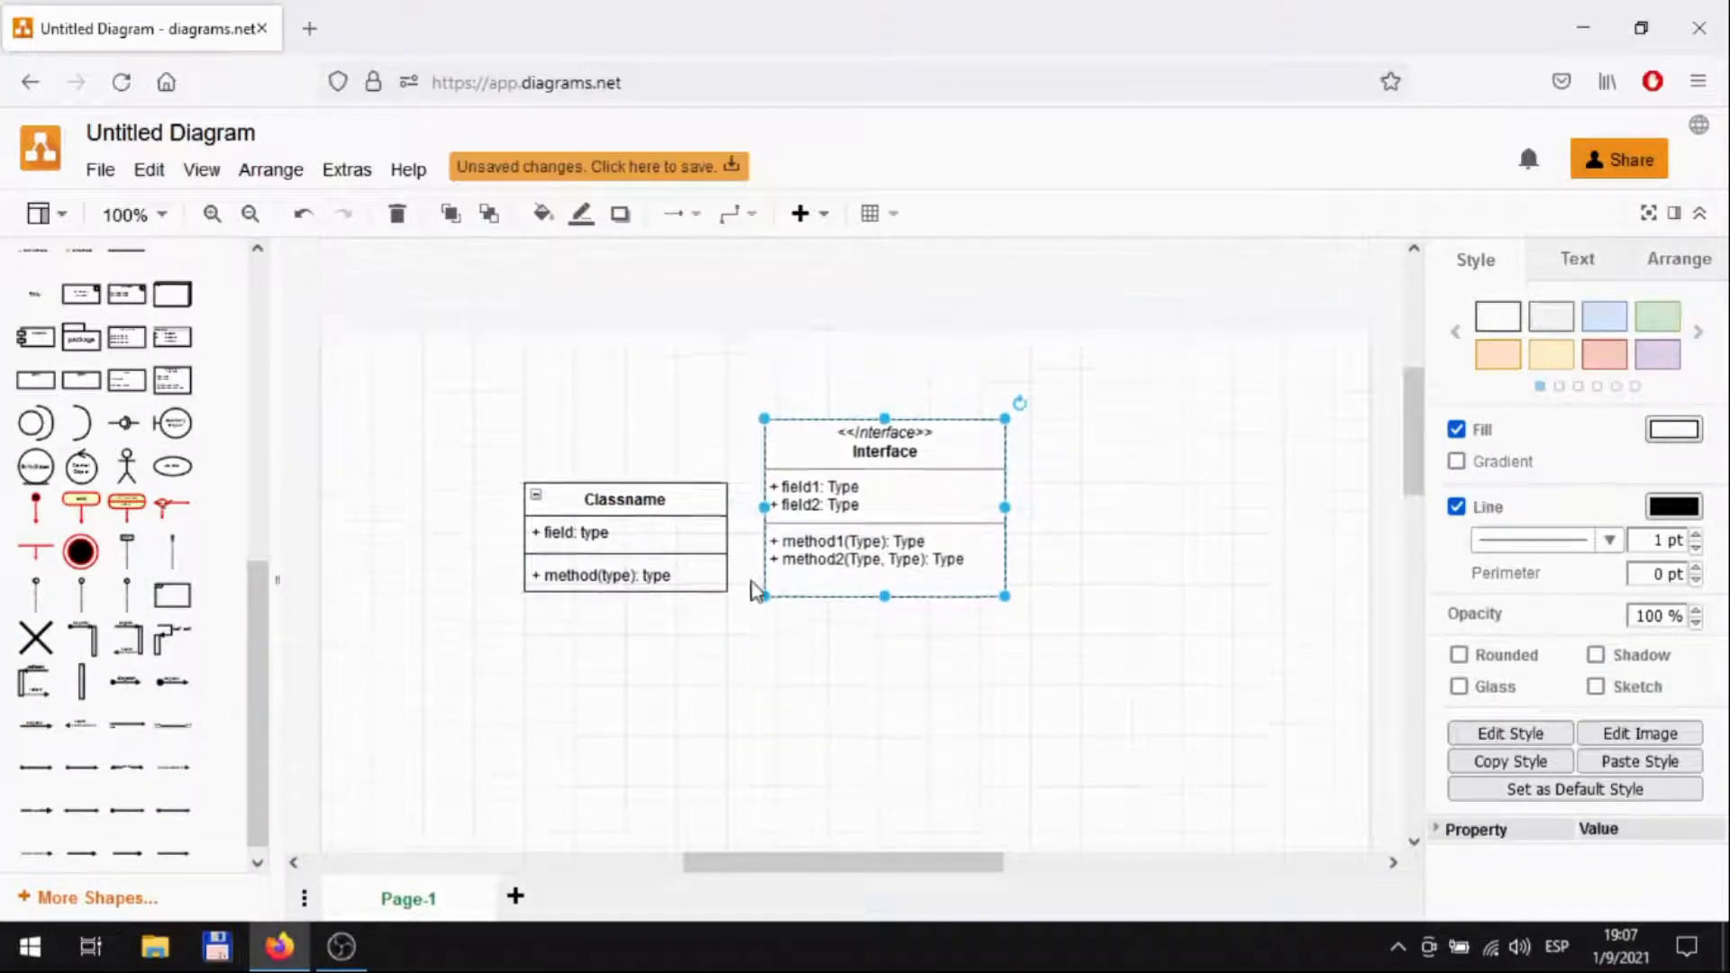
{"action": "left_click_drag", "start_coordinate": [687, 549], "coordinate": [569, 674]}
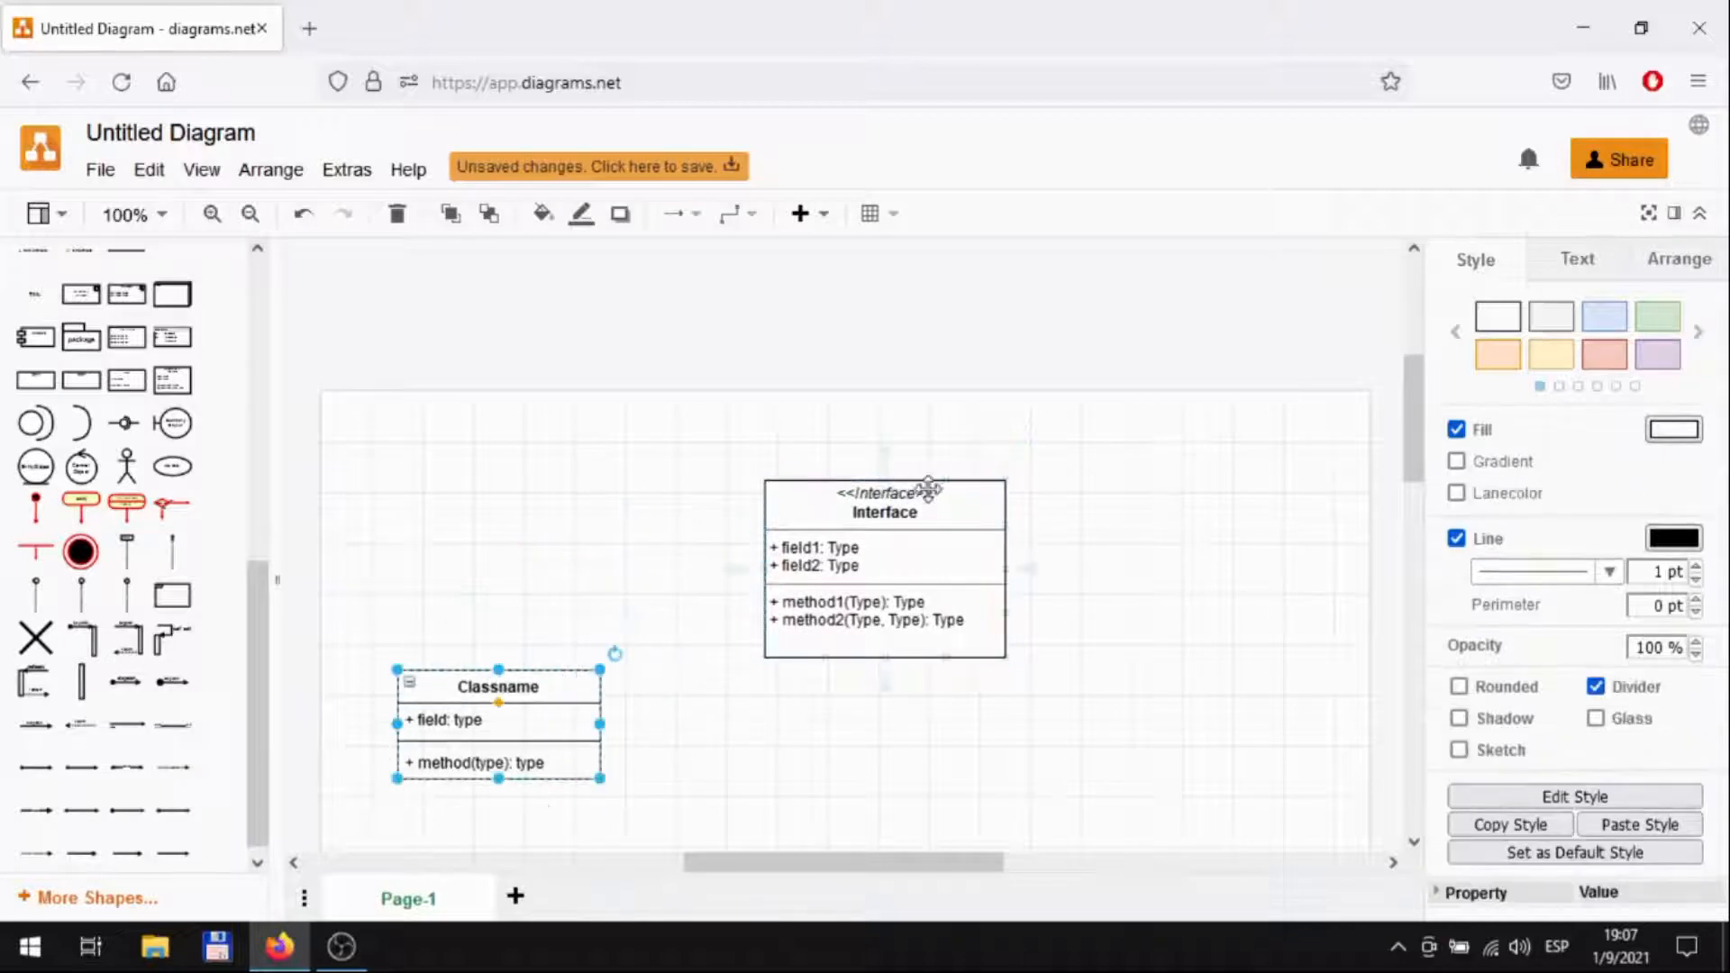
{"action": "left_click_drag", "start_coordinate": [944, 479], "coordinate": [790, 454]}
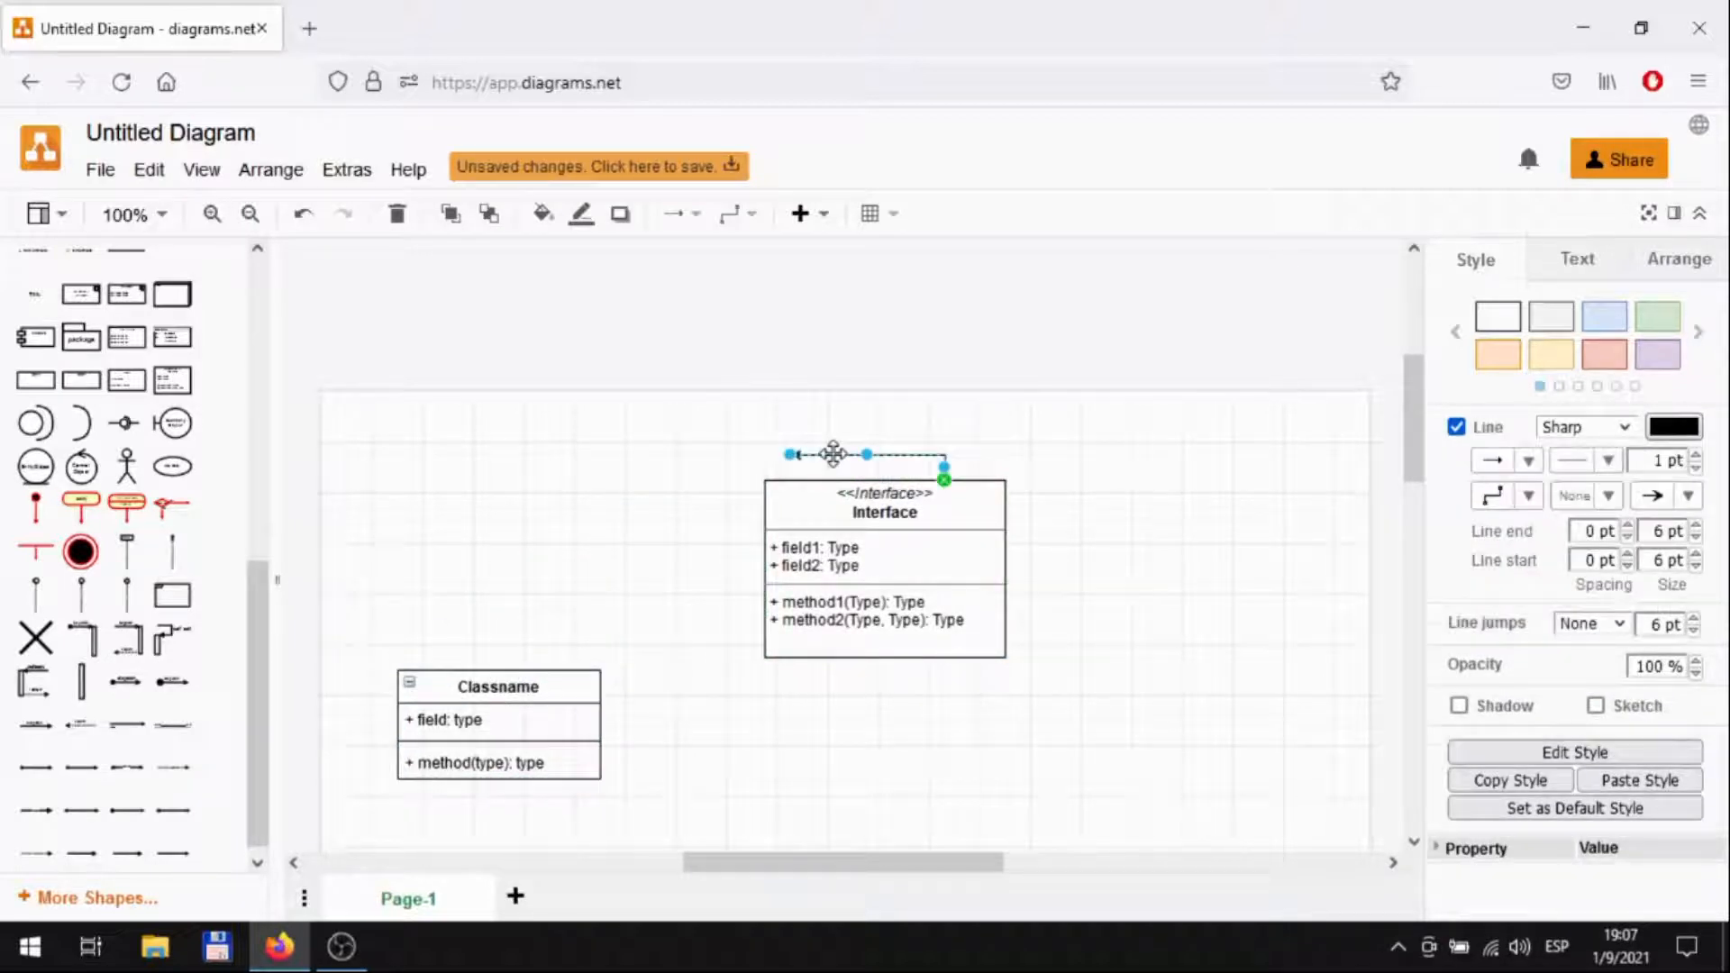
{"action": "key", "text": "ctrl+z"}
Rename the interface as Automovil, keeping its <<Interface>> stereotype line
{"action": "double_click", "coordinate": [877, 518]}
{"action": "double_click", "coordinate": [876, 516]}
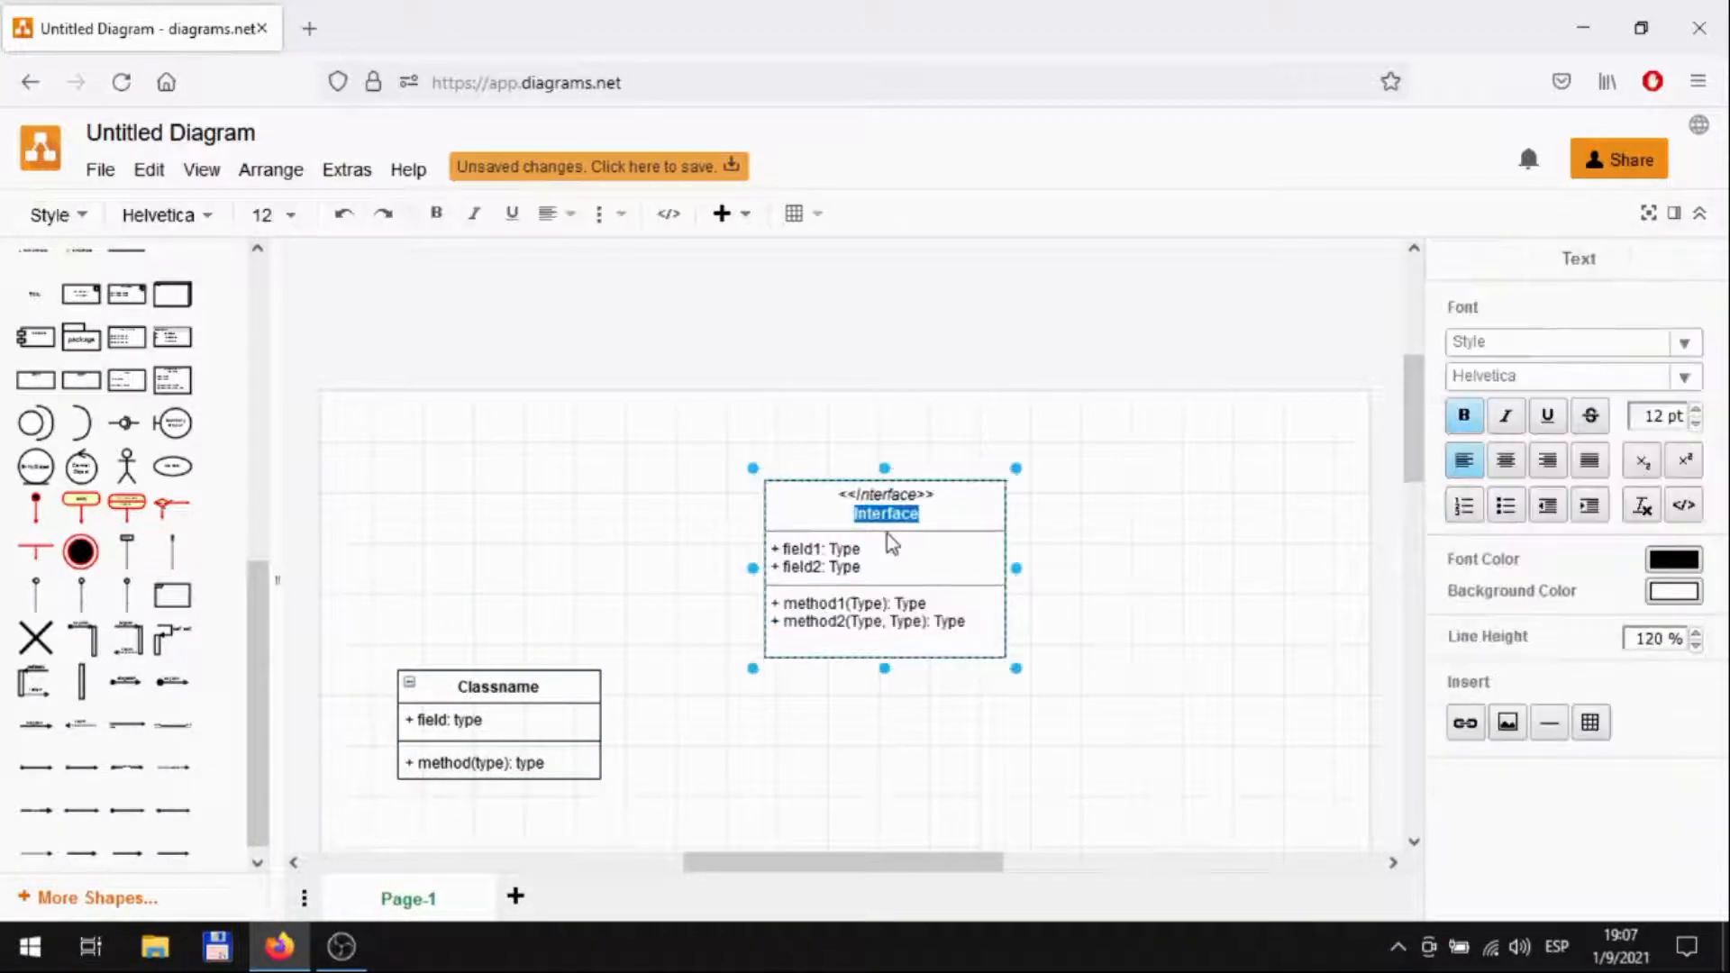
{"action": "type", "text": "Automovil"}
{"action": "key", "text": "BackSpace"}
{"action": "key", "text": "BackSpace"}
{"action": "key", "text": "BackSpace"}
{"action": "type", "text": "il"}
Delete both placeholder fields, field1 and field2, from the Automovil interface
{"action": "double_click", "coordinate": [847, 567]}
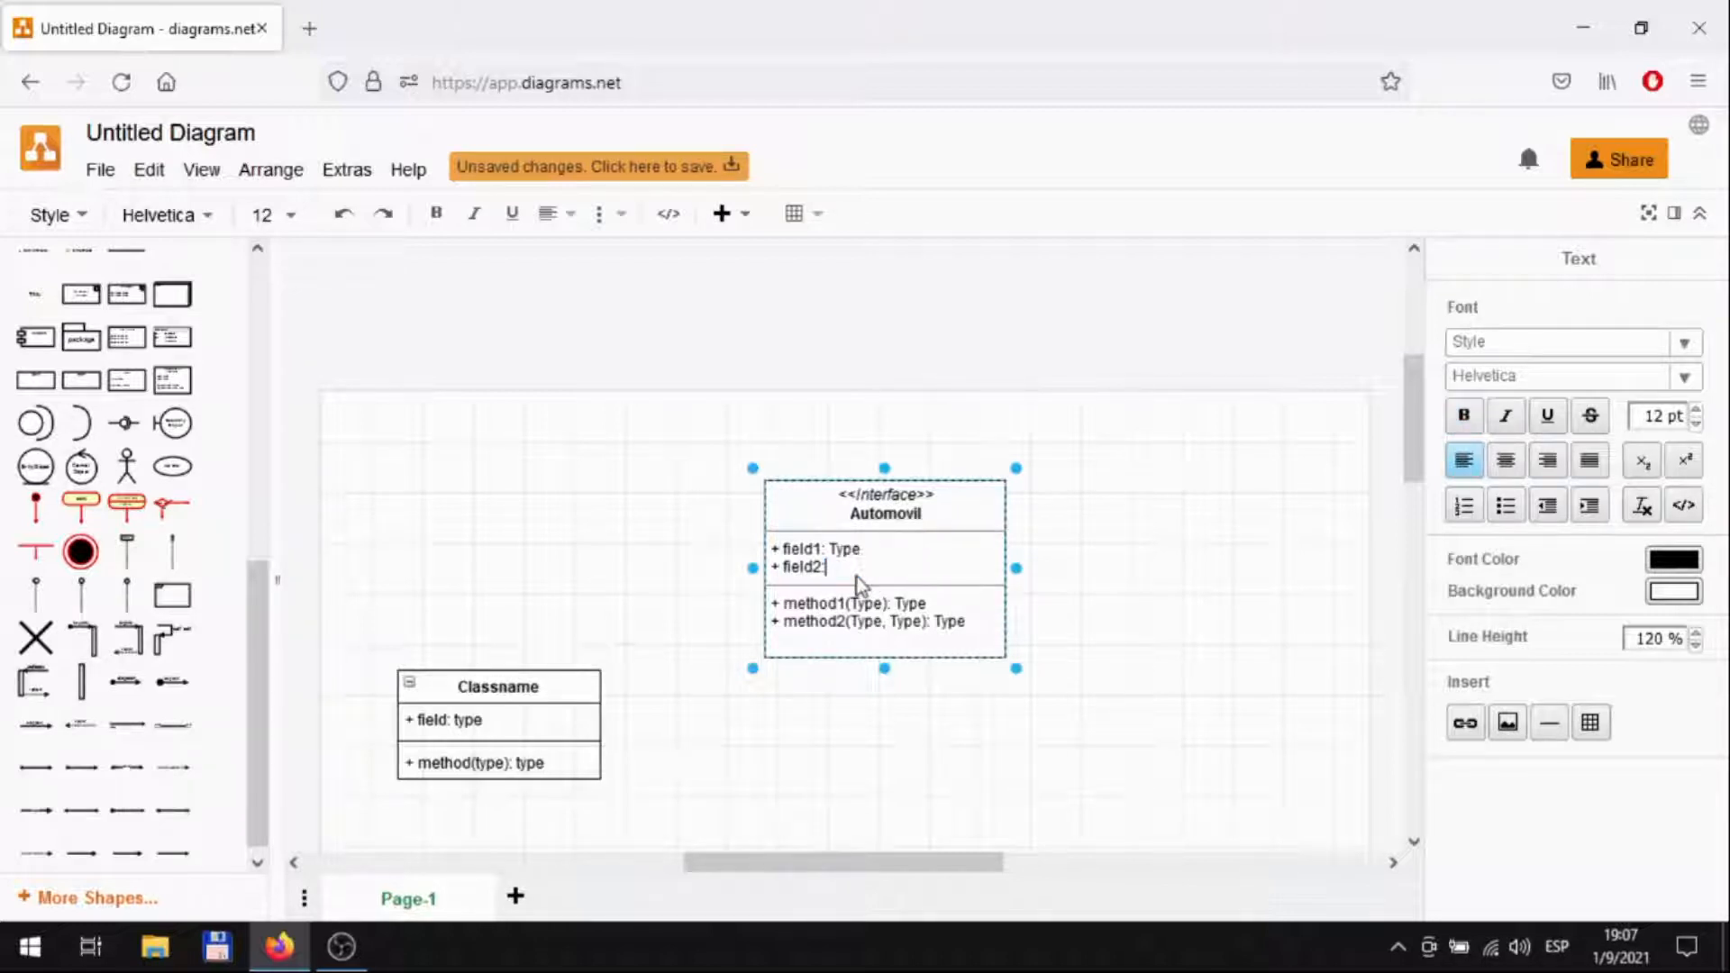
{"action": "key", "text": "BackSpace"}
{"action": "key", "text": "BackSpace"}
{"action": "key", "text": "BackSpace"}
{"action": "key", "text": "BackSpace"}
{"action": "key", "text": "BackSpace"}
{"action": "key", "text": "BackSpace"}
{"action": "key", "text": "BackSpace"}
{"action": "key", "text": "BackSpace"}
{"action": "key", "text": "BackSpace"}
{"action": "key", "text": "BackSpace"}
{"action": "key", "text": "BackSpace"}
{"action": "key", "text": "BackSpace"}
{"action": "key", "text": "BackSpace"}
{"action": "key", "text": "BackSpace"}
{"action": "key", "text": "BackSpace"}
{"action": "key", "text": "BackSpace"}
{"action": "key", "text": "BackSpace"}
{"action": "key", "text": "BackSpace"}
{"action": "key", "text": "BackSpace"}
{"action": "key", "text": "BackSpace"}
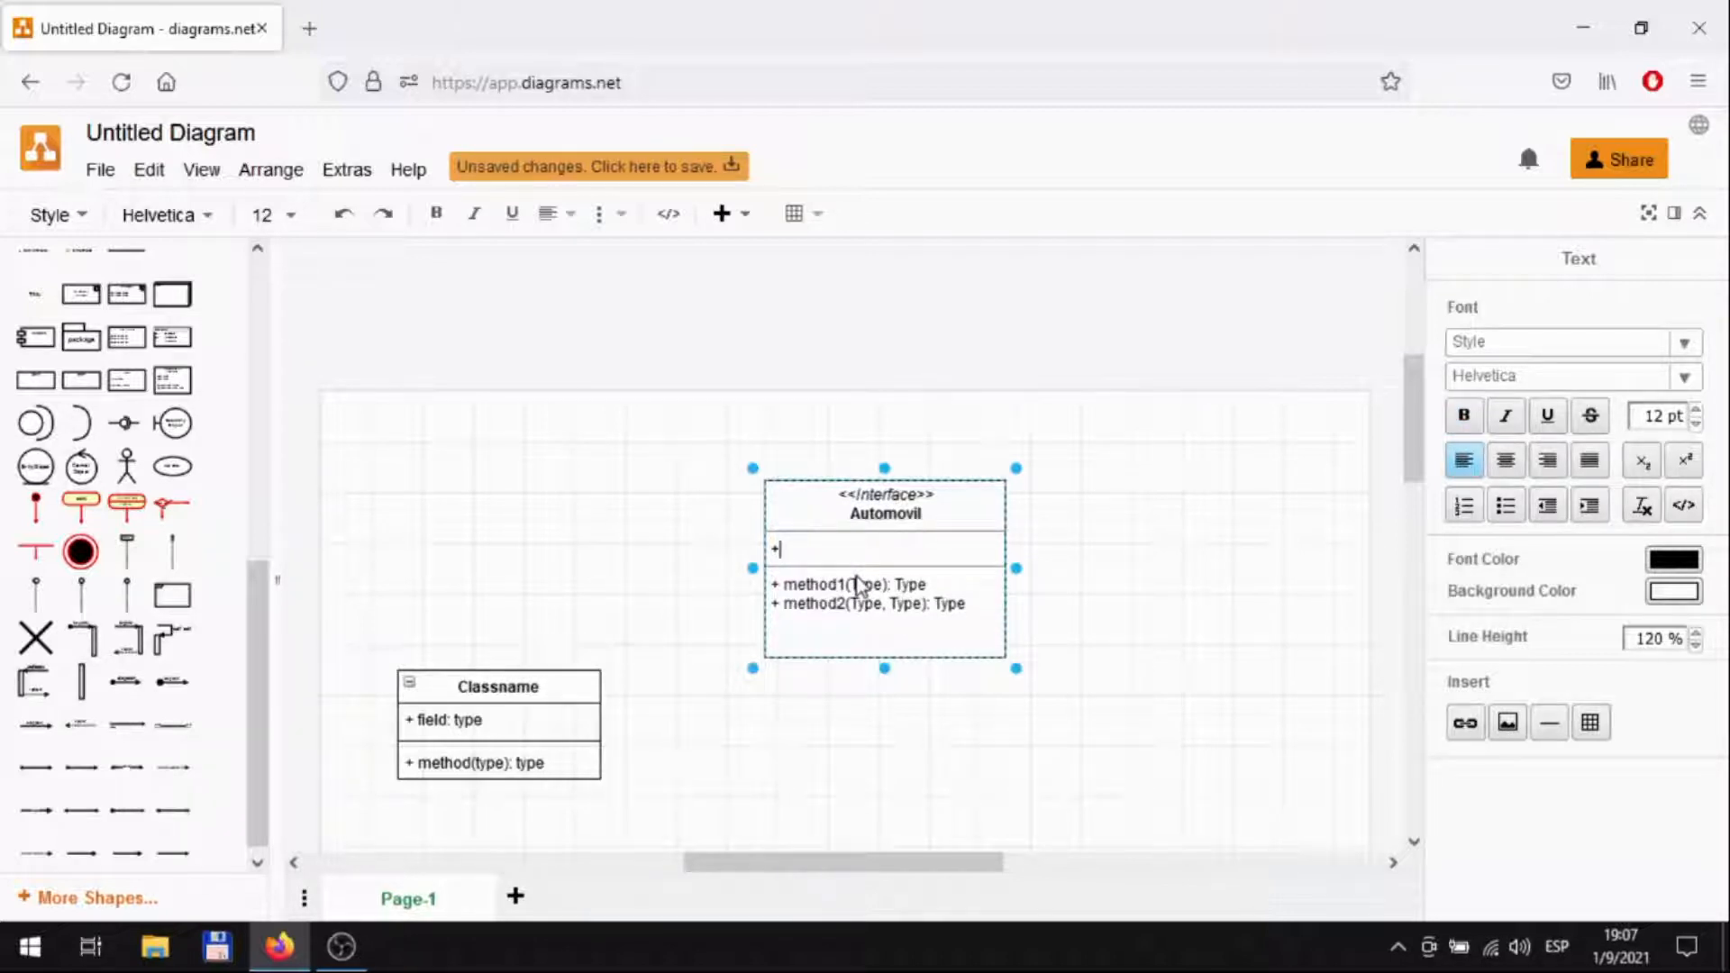
{"action": "key", "text": "BackSpace"}
Change the interface's first method to encender(), without a parameter or return type
{"action": "left_click", "coordinate": [848, 564]}
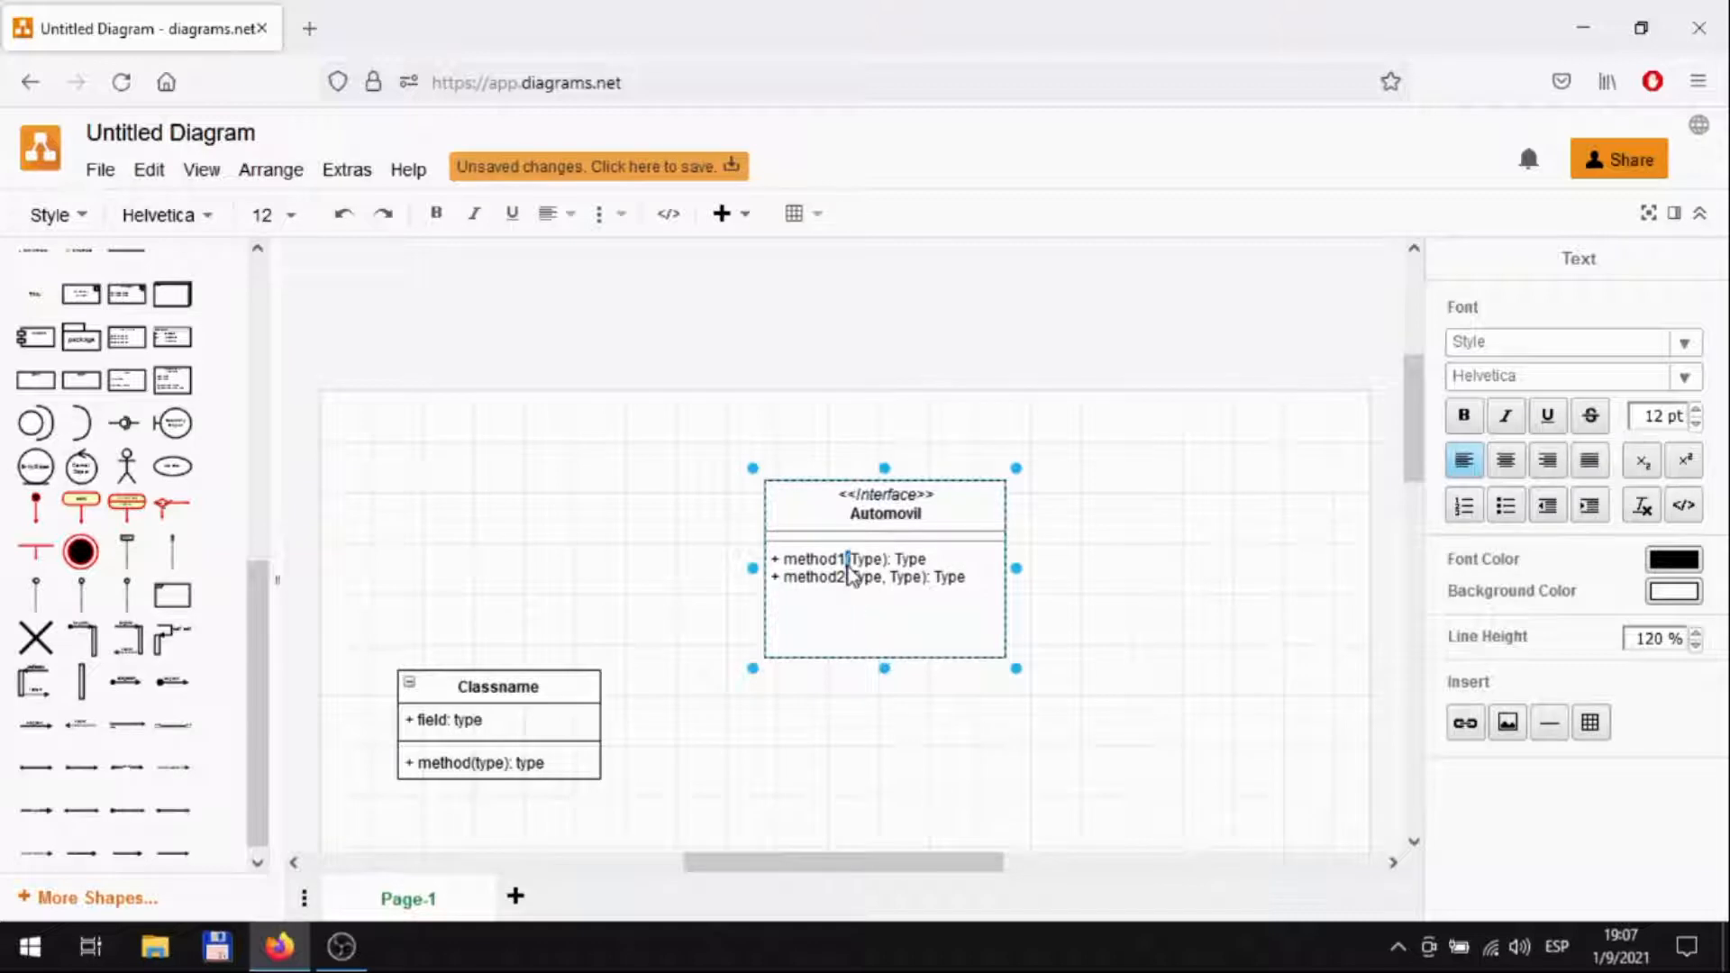
{"action": "double_click", "coordinate": [814, 560]}
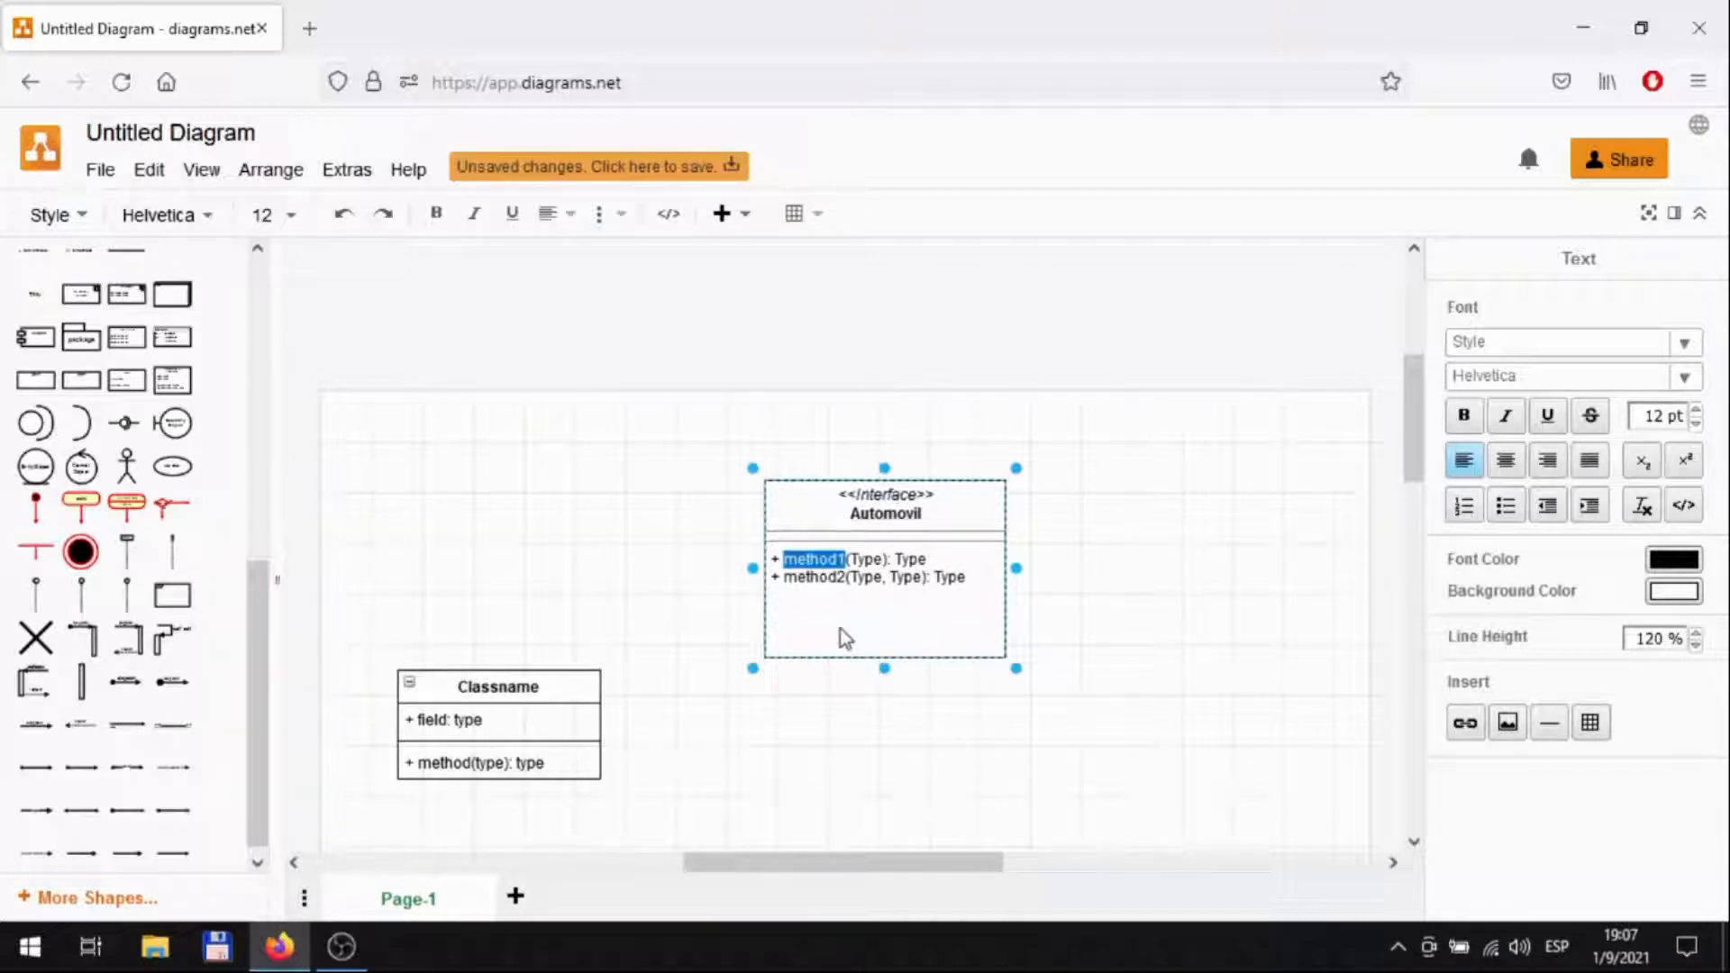
{"action": "type", "text": "encender"}
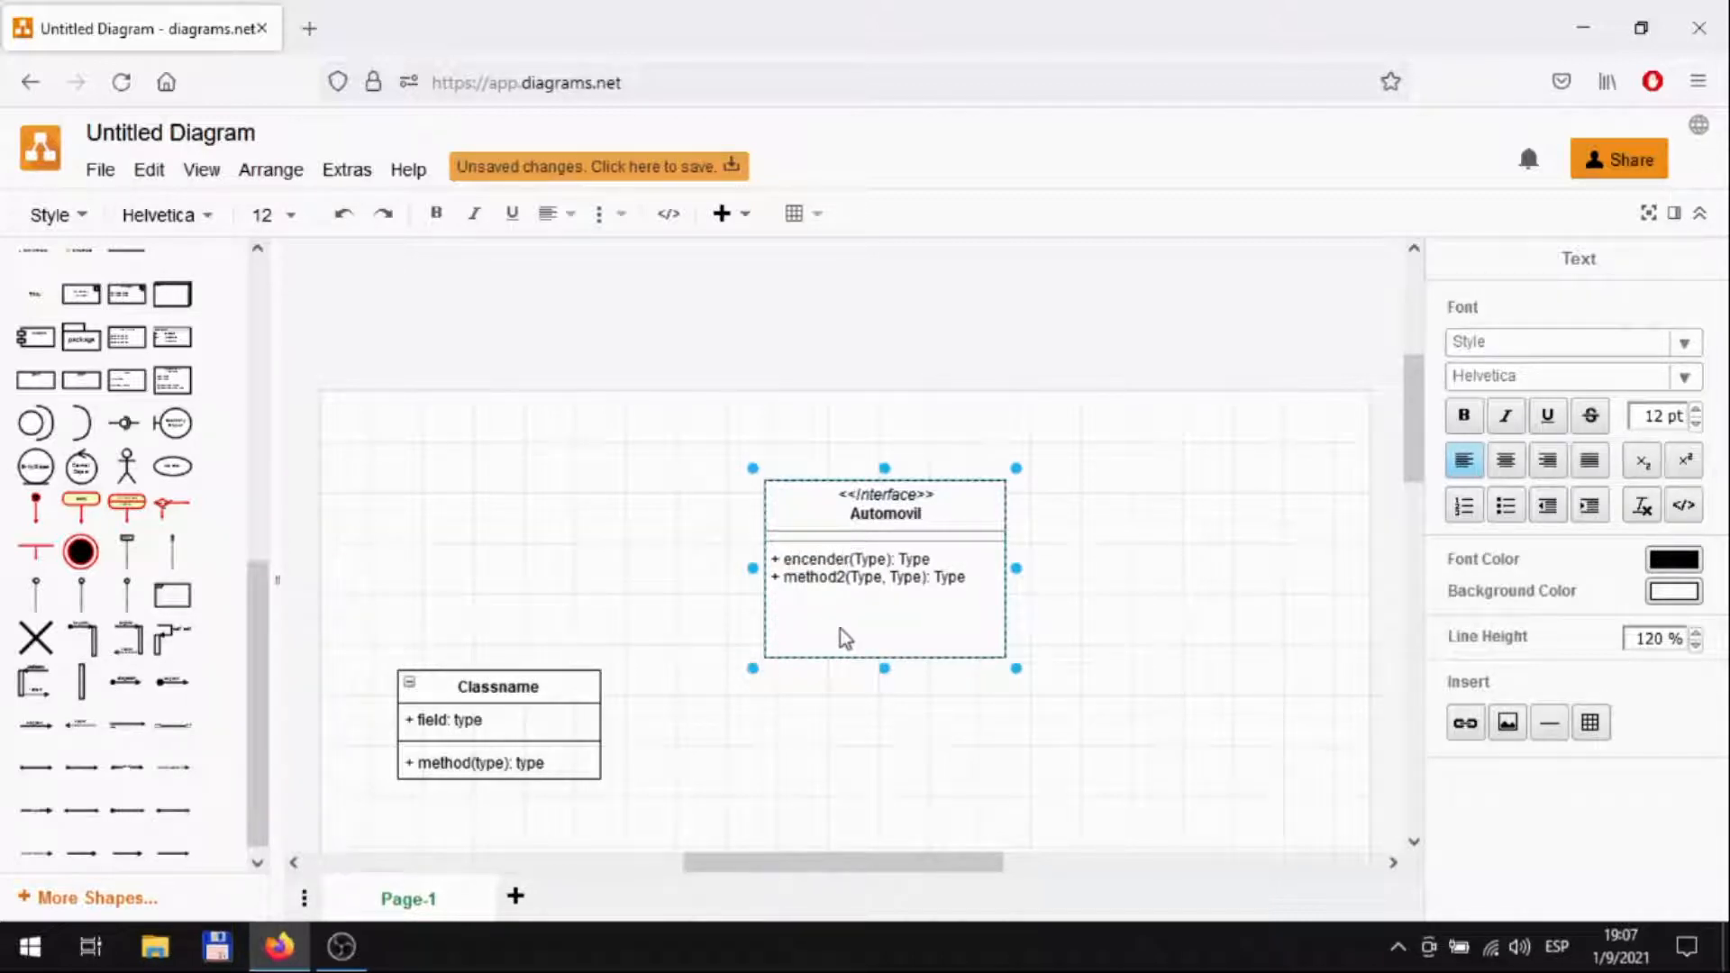
{"action": "key", "text": "Right"}
{"action": "key", "text": "Delete"}
{"action": "key", "text": "Delete"}
{"action": "key", "text": "Delete"}
{"action": "key", "text": "Delete"}
{"action": "key", "text": "Right"}
{"action": "key", "text": "Delete"}
{"action": "key", "text": "Delete"}
{"action": "key", "text": "Delete"}
{"action": "key", "text": "Delete"}
{"action": "key", "text": "Delete"}
{"action": "key", "text": "Delete"}
Change the interface's second method to apagar(), without parameters or a return type
{"action": "double_click", "coordinate": [820, 580]}
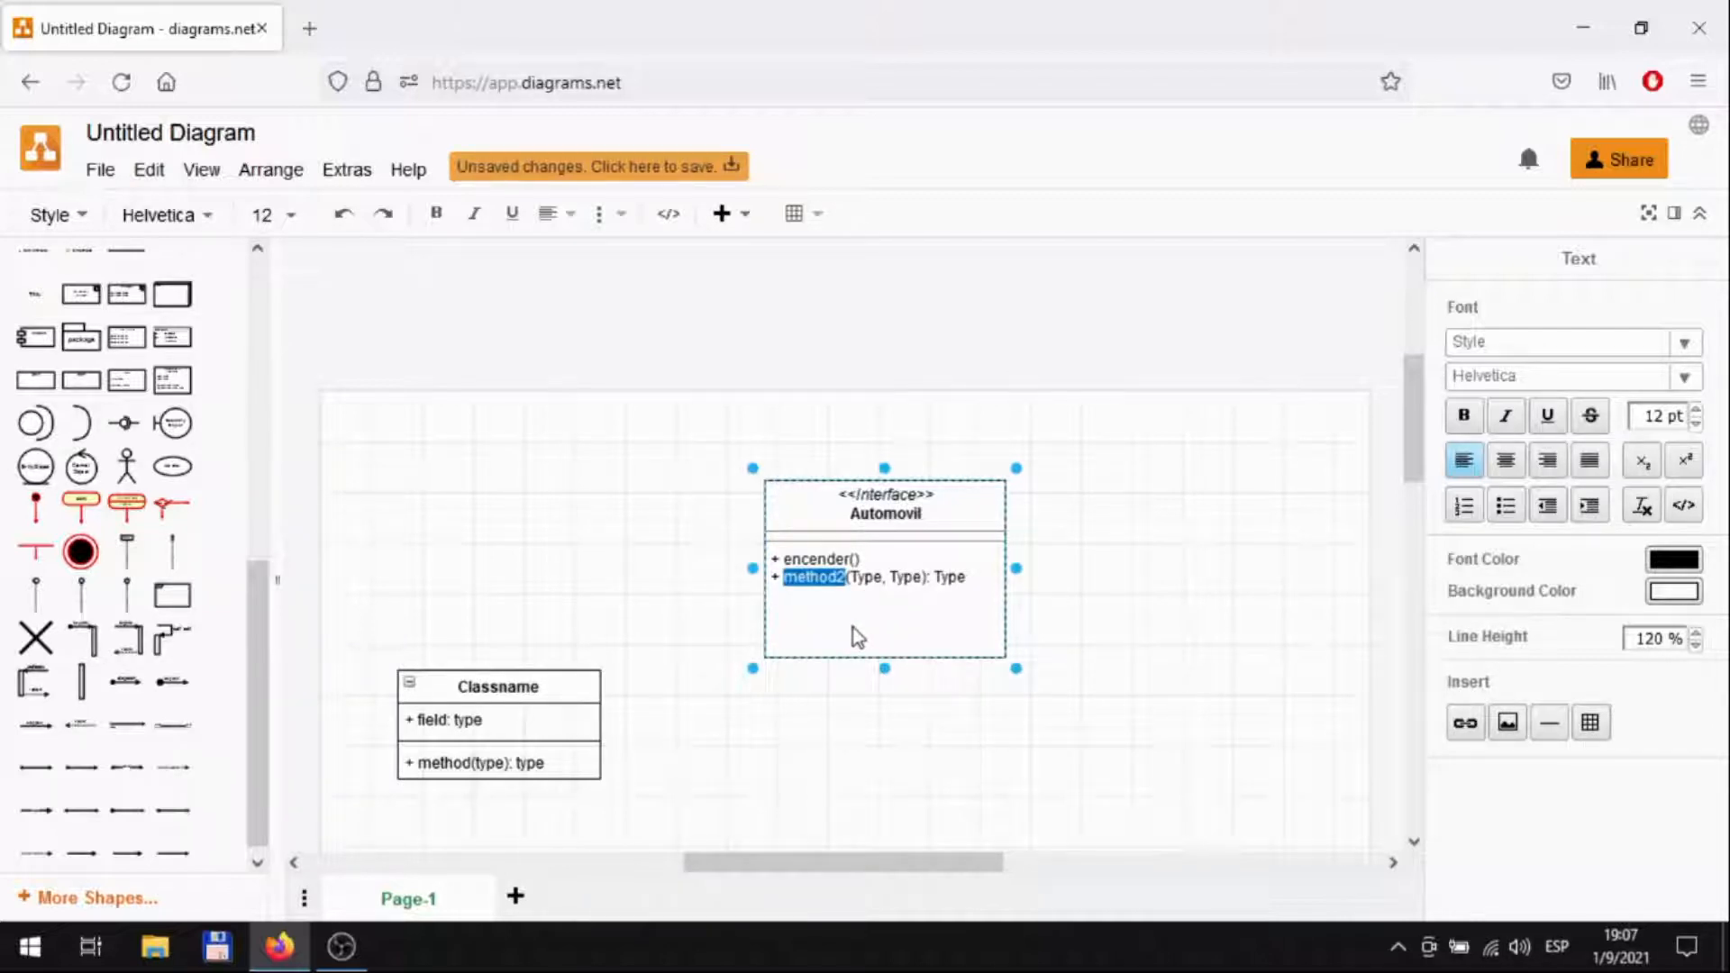
{"action": "type", "text": "apagar"}
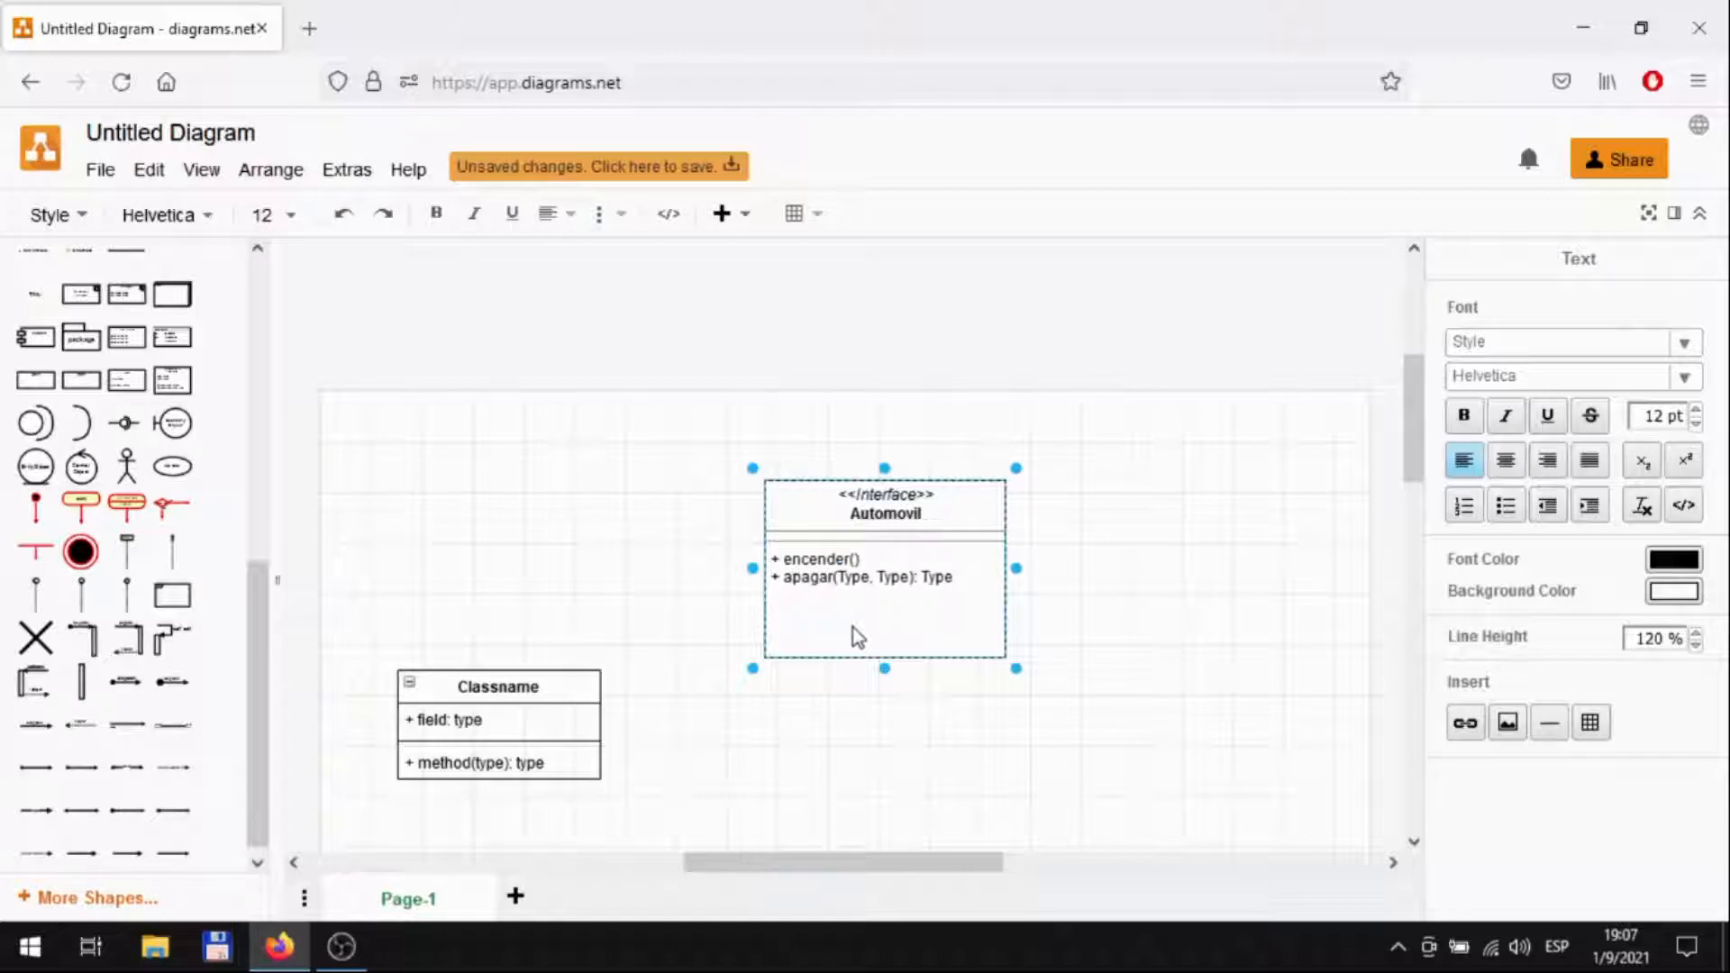
{"action": "key", "text": "Delete"}
{"action": "key", "text": "Delete"}
{"action": "key", "text": "Delete"}
{"action": "key", "text": "Delete"}
{"action": "key", "text": "Delete"}
{"action": "key", "text": "Delete"}
{"action": "key", "text": "Delete"}
{"action": "key", "text": "Delete"}
{"action": "key", "text": "Delete"}
{"action": "key", "text": "Delete"}
{"action": "left_click", "coordinate": [965, 745]}
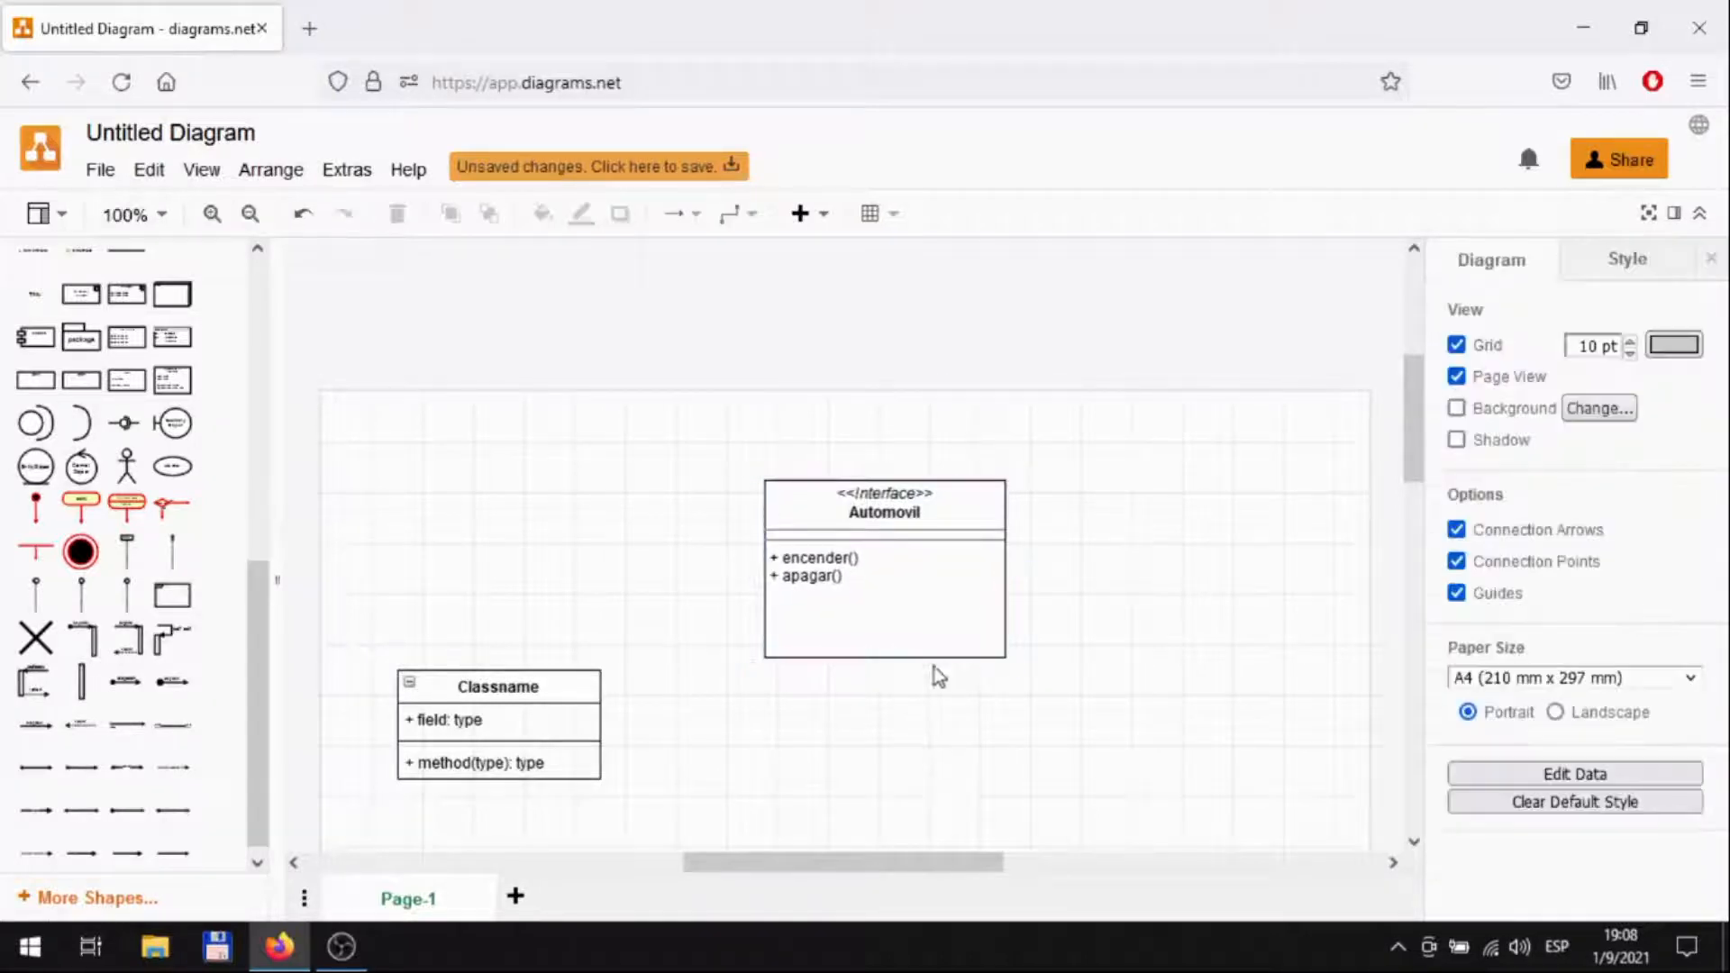
Shorten the Automovil interface box to fit its two methods and move it up and left, near the page's top edge
{"action": "left_click", "coordinate": [891, 674]}
{"action": "left_click_drag", "start_coordinate": [886, 659], "coordinate": [754, 549]}
{"action": "left_click", "coordinate": [1086, 711]}
{"action": "key", "text": "Delete"}
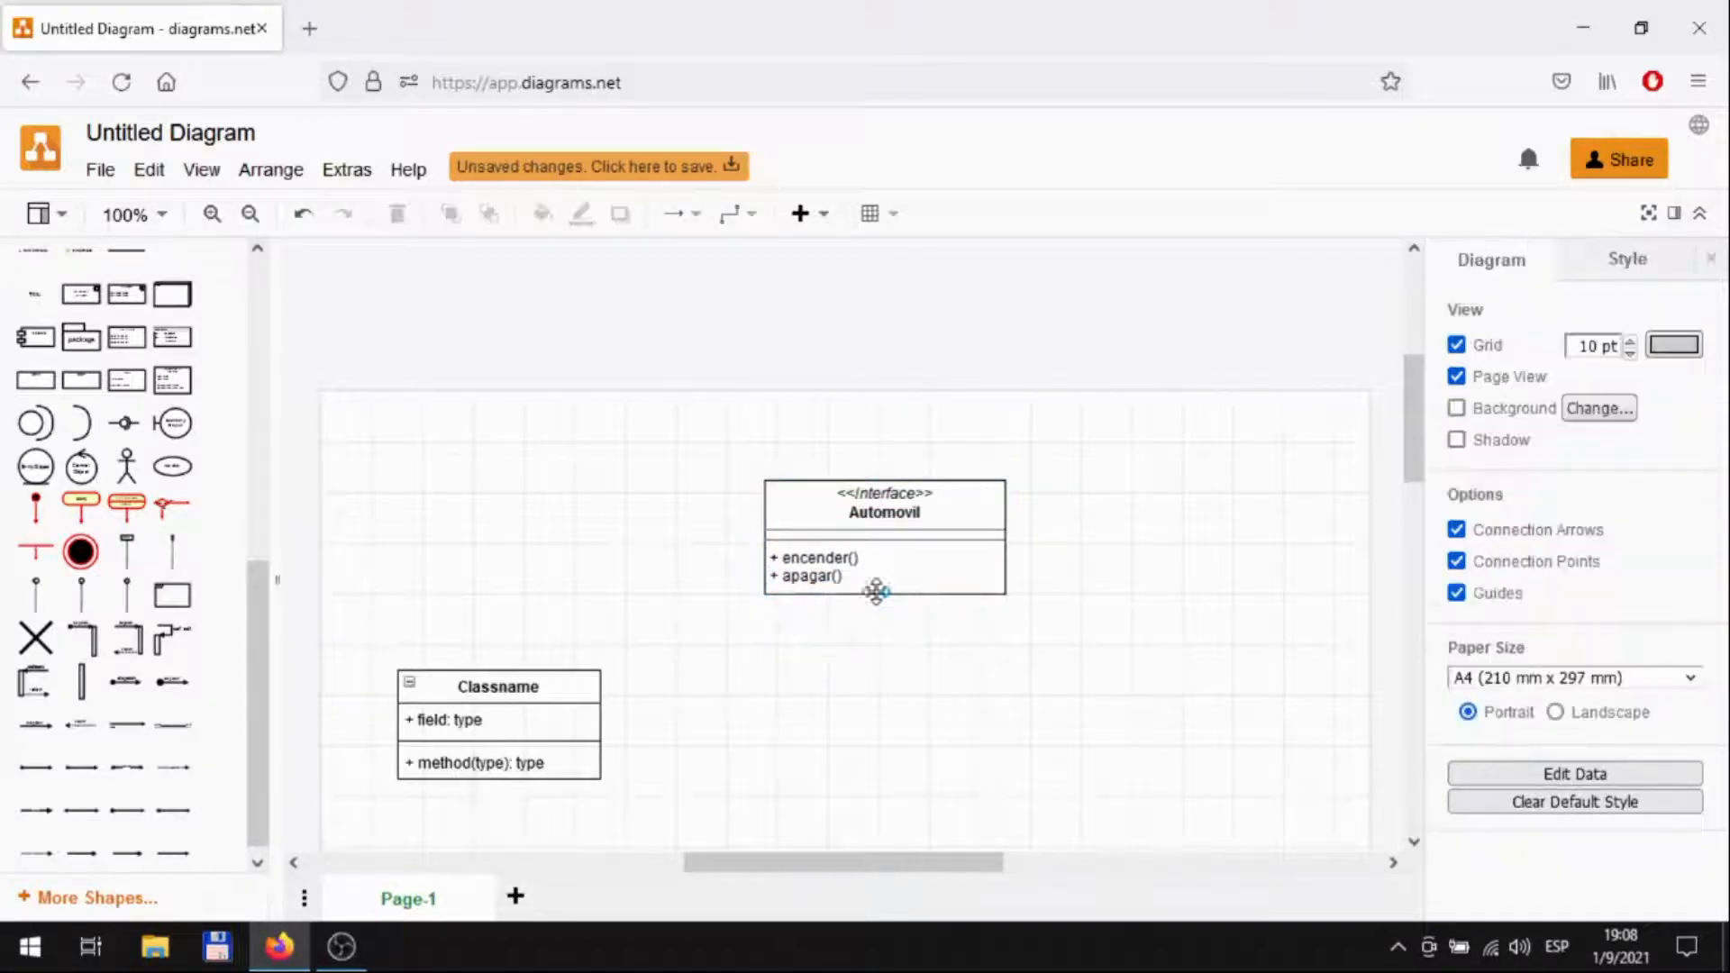
{"action": "left_click", "coordinate": [876, 591]}
{"action": "left_click_drag", "start_coordinate": [950, 483], "coordinate": [775, 418]}
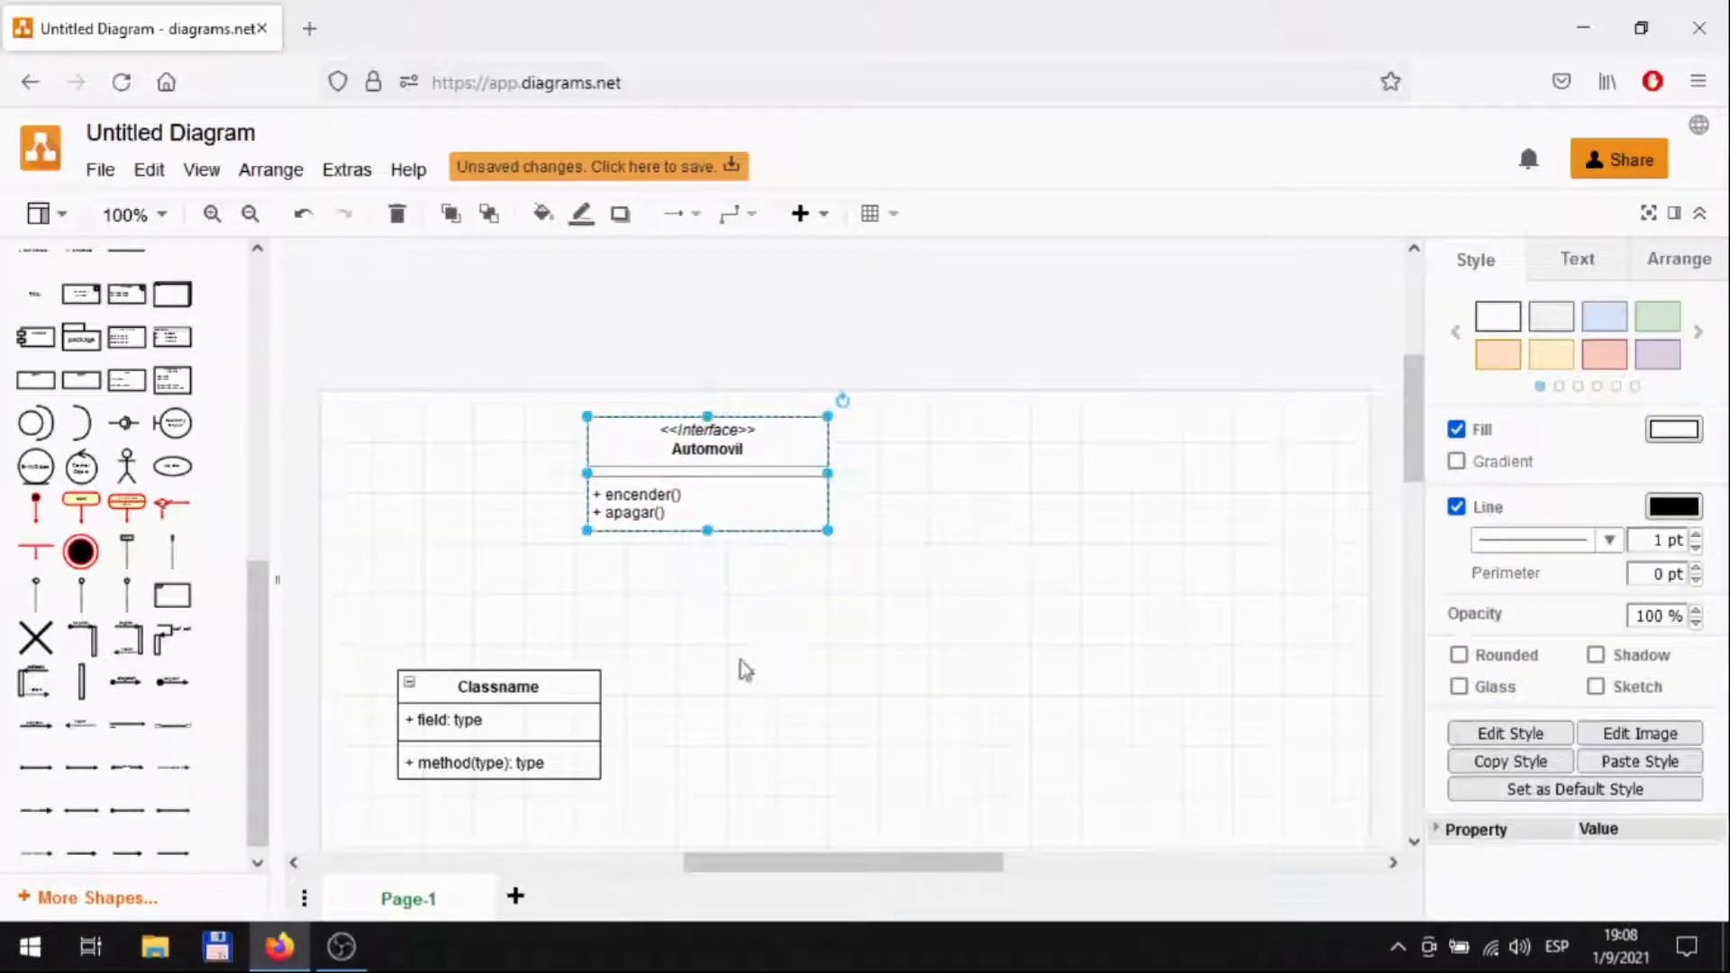
Move the Classname box directly below the Automovil interface, left edges aligned, and widen it to the interface's width
{"action": "left_click_drag", "start_coordinate": [572, 672], "coordinate": [582, 620]}
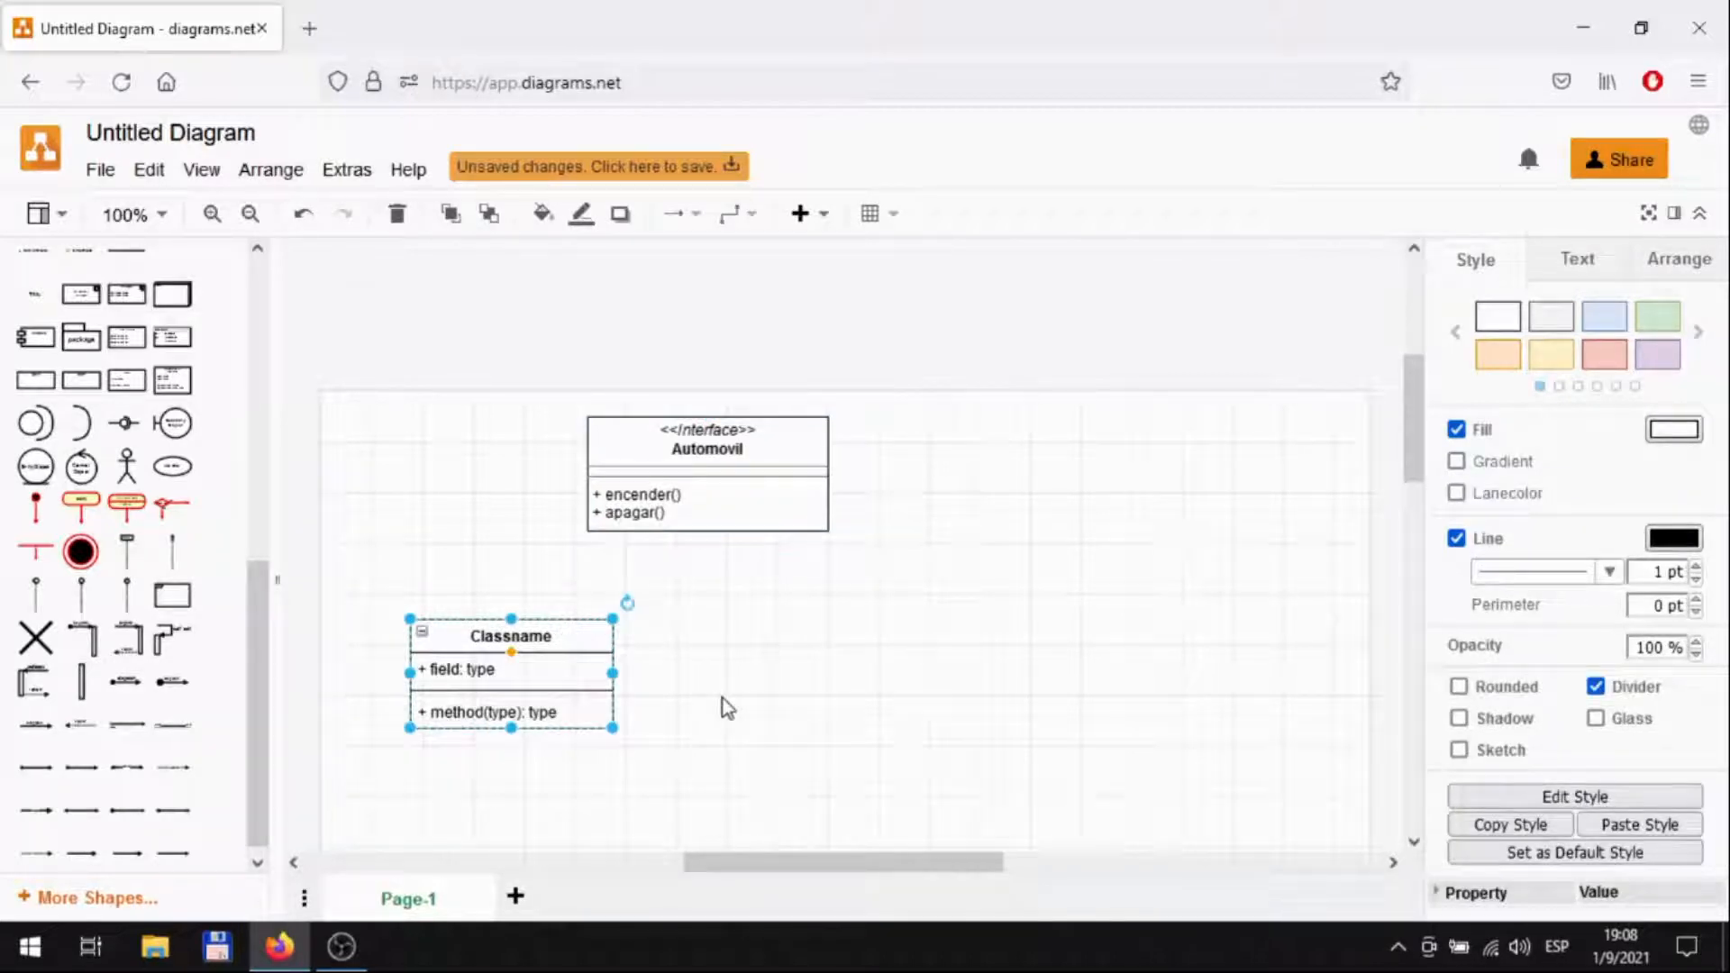
{"action": "left_click_drag", "start_coordinate": [591, 613], "coordinate": [734, 587]}
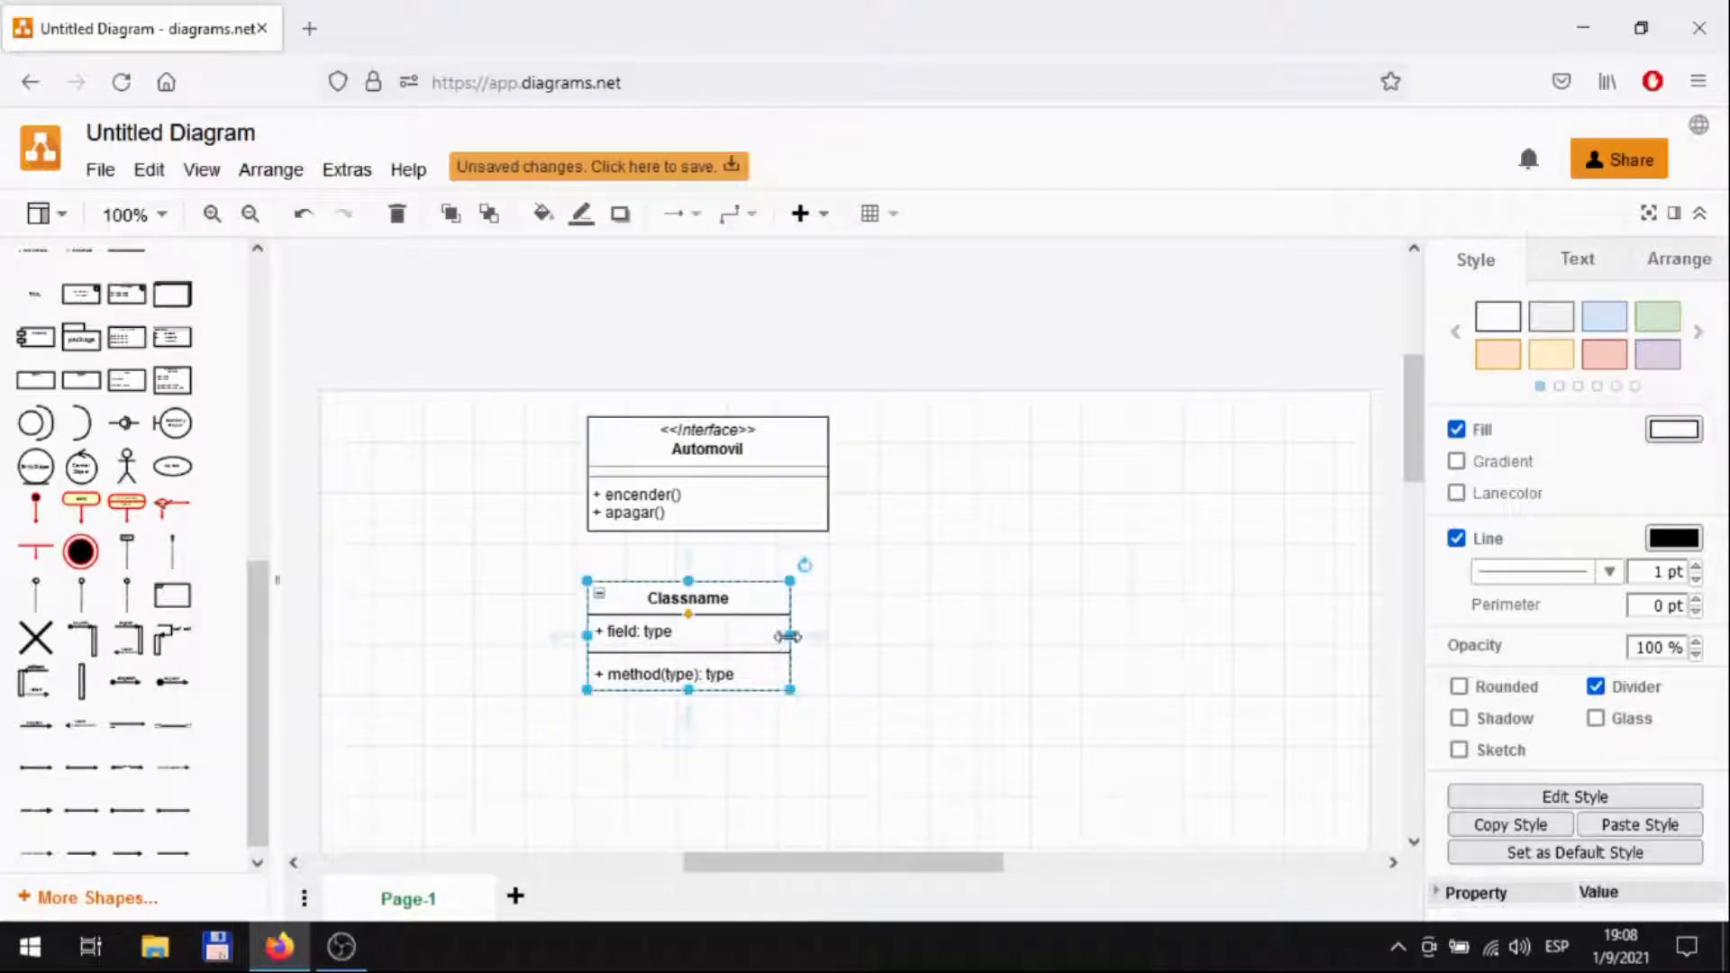
{"action": "left_click_drag", "start_coordinate": [789, 636], "coordinate": [822, 634]}
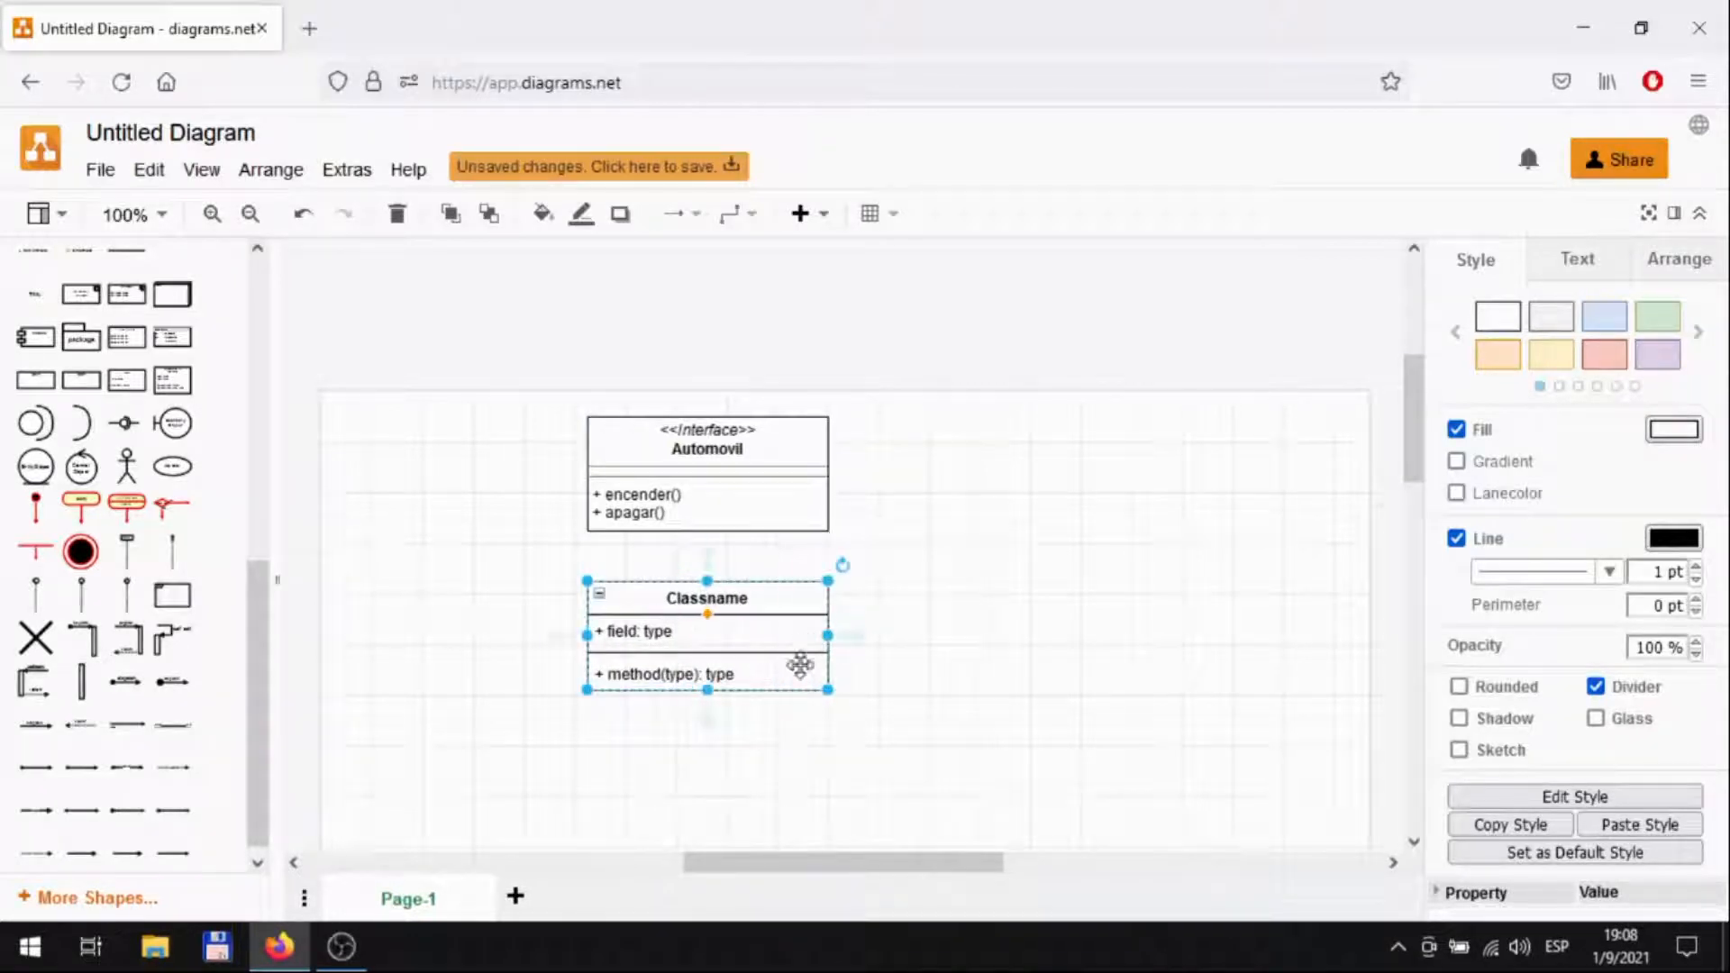
Rename the class below the interface as AutomovilCombustion
{"action": "double_click", "coordinate": [706, 600]}
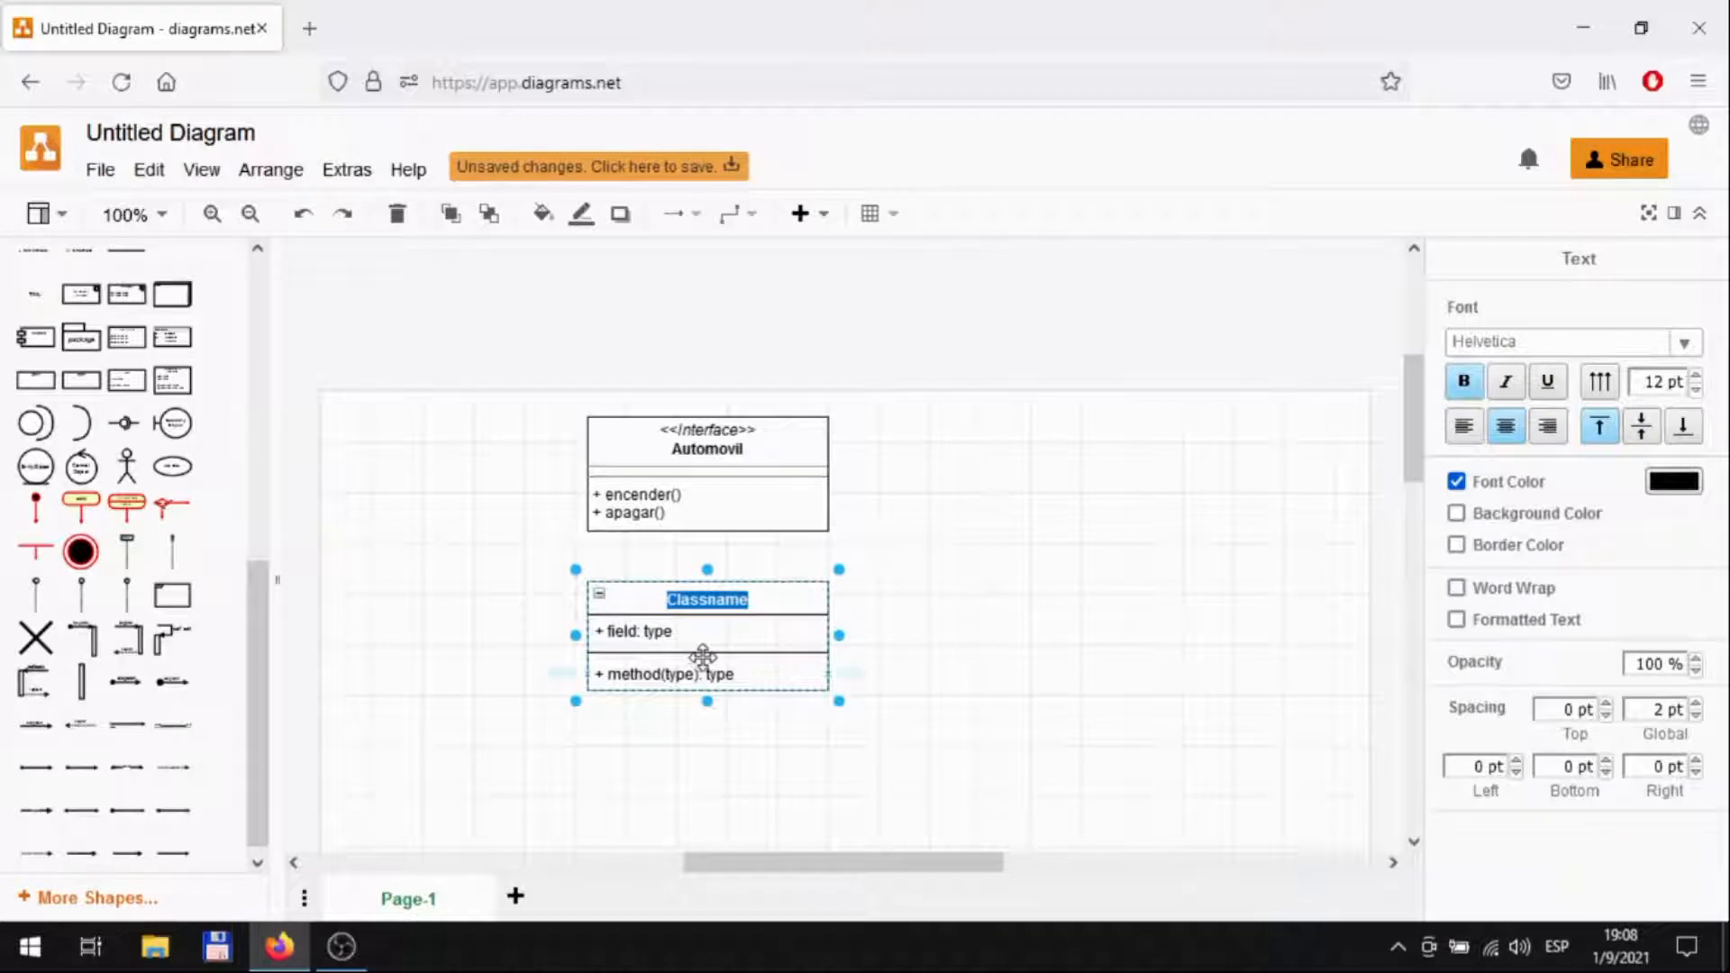
{"action": "type", "text": "Automovil"}
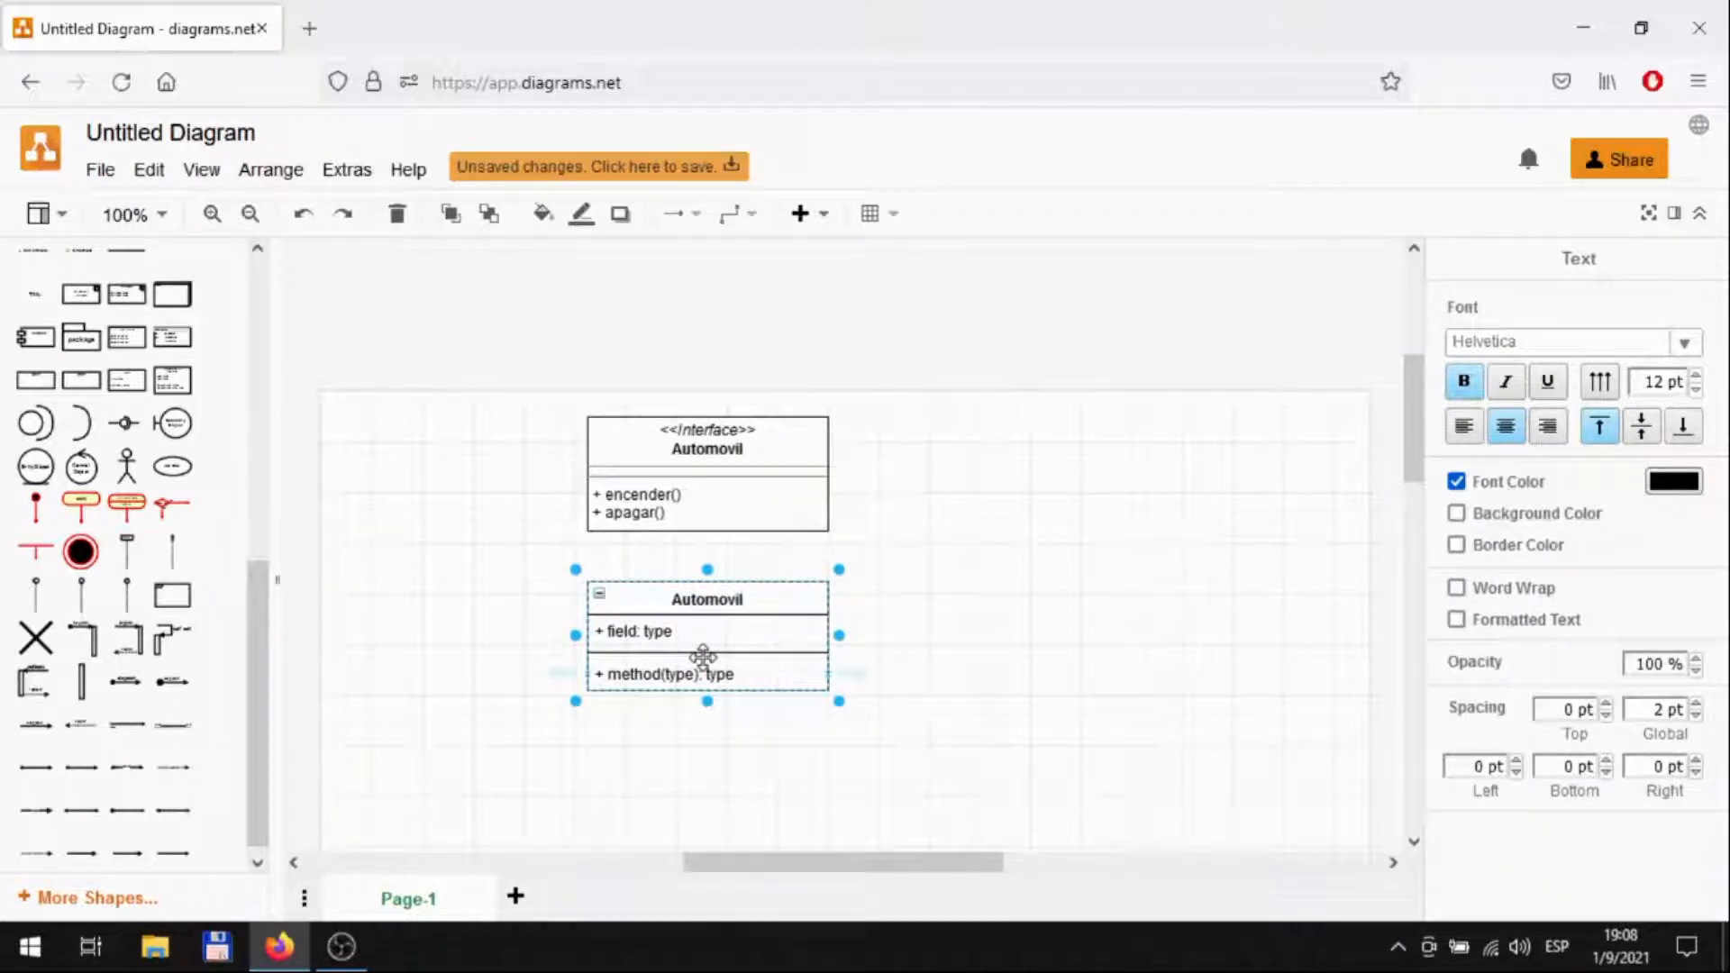
{"action": "type", "text": "Combustion"}
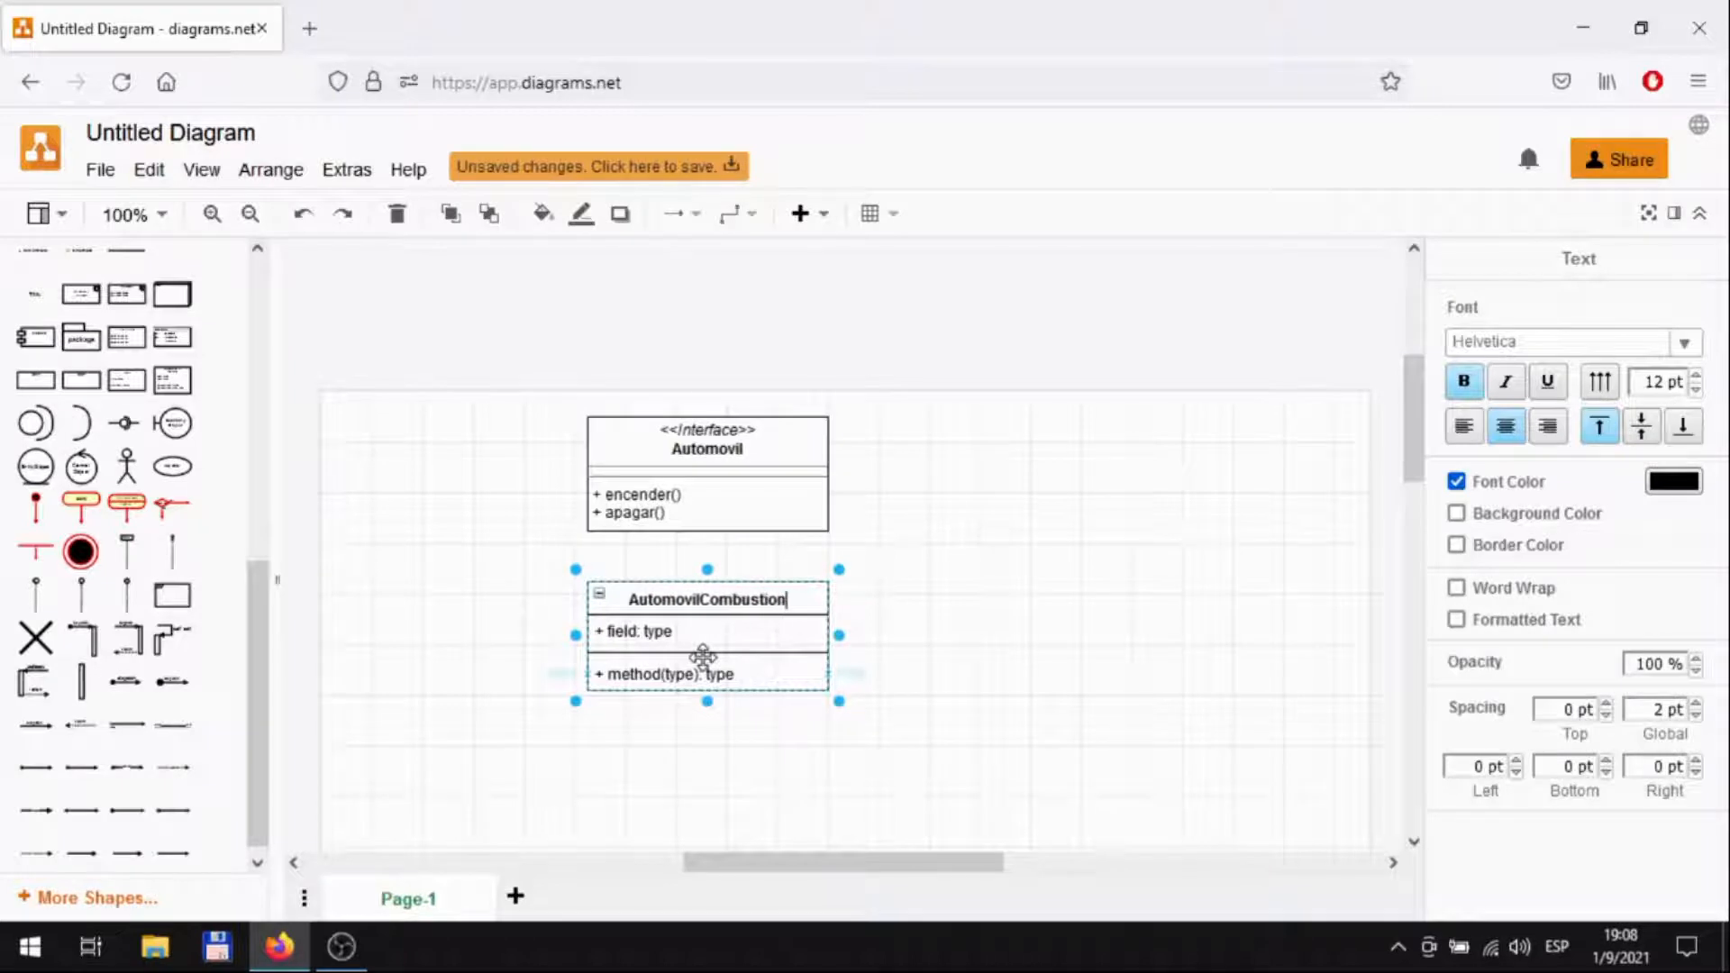
{"action": "left_click", "coordinate": [808, 737]}
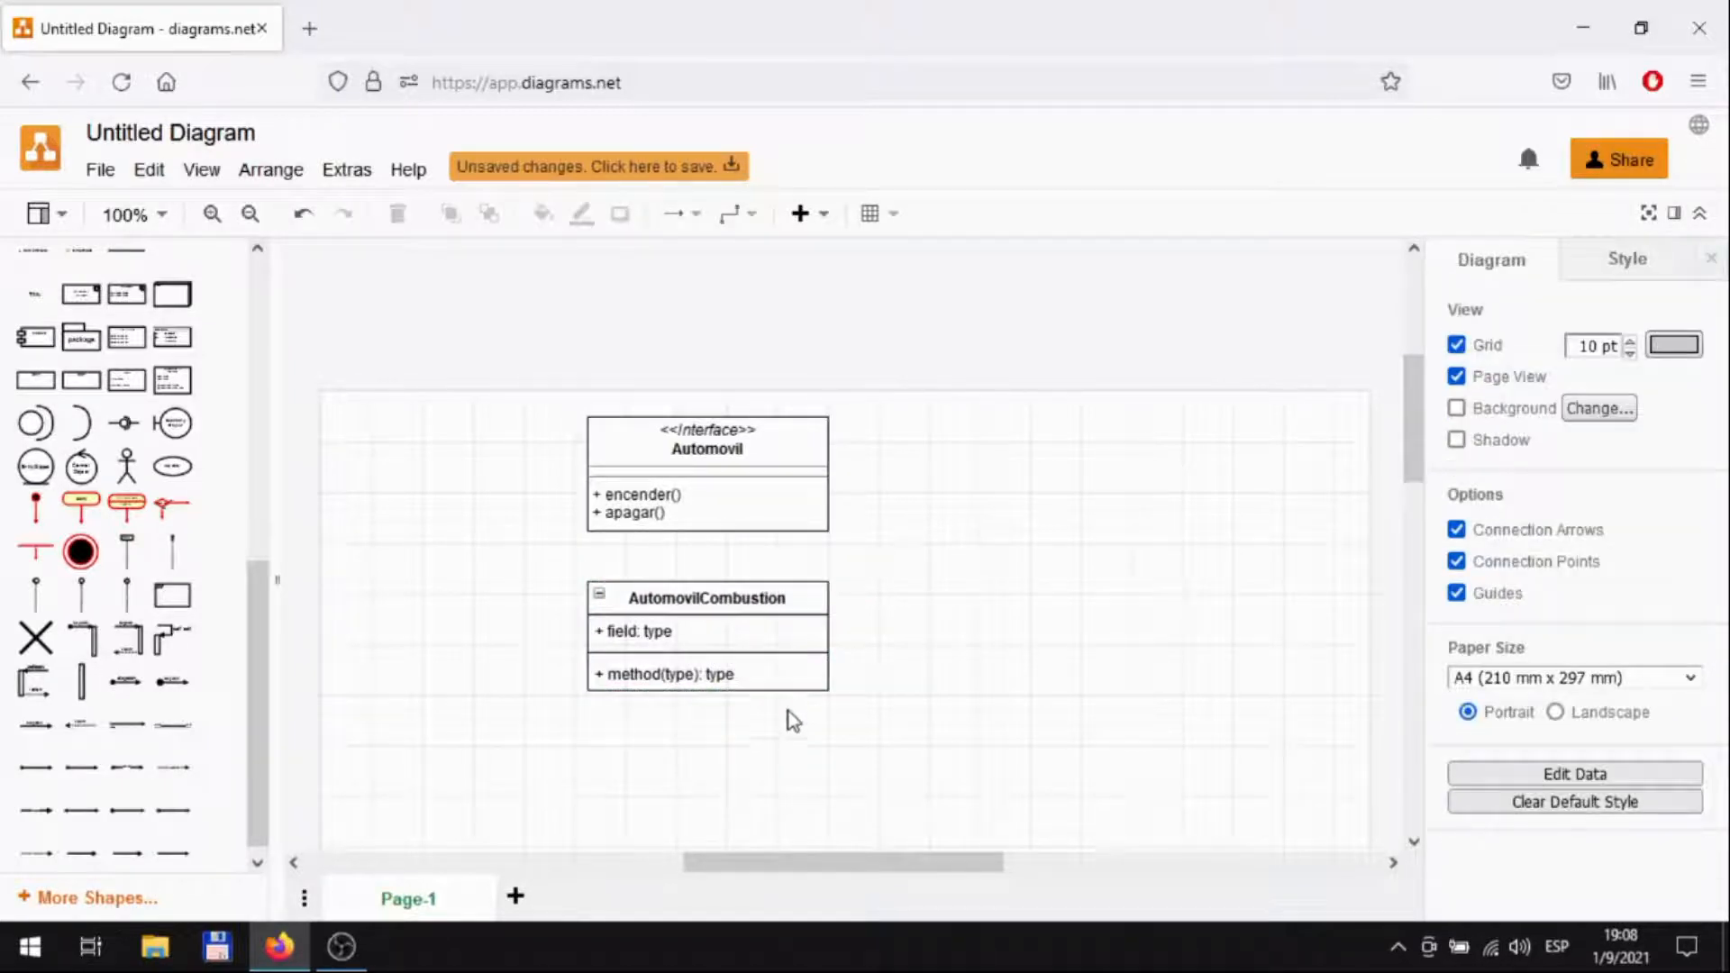
Duplicate the AutomovilCombustion class, align the copy to its right, and rename the copy as AutomovilElectrico
{"action": "left_click", "coordinate": [781, 590]}
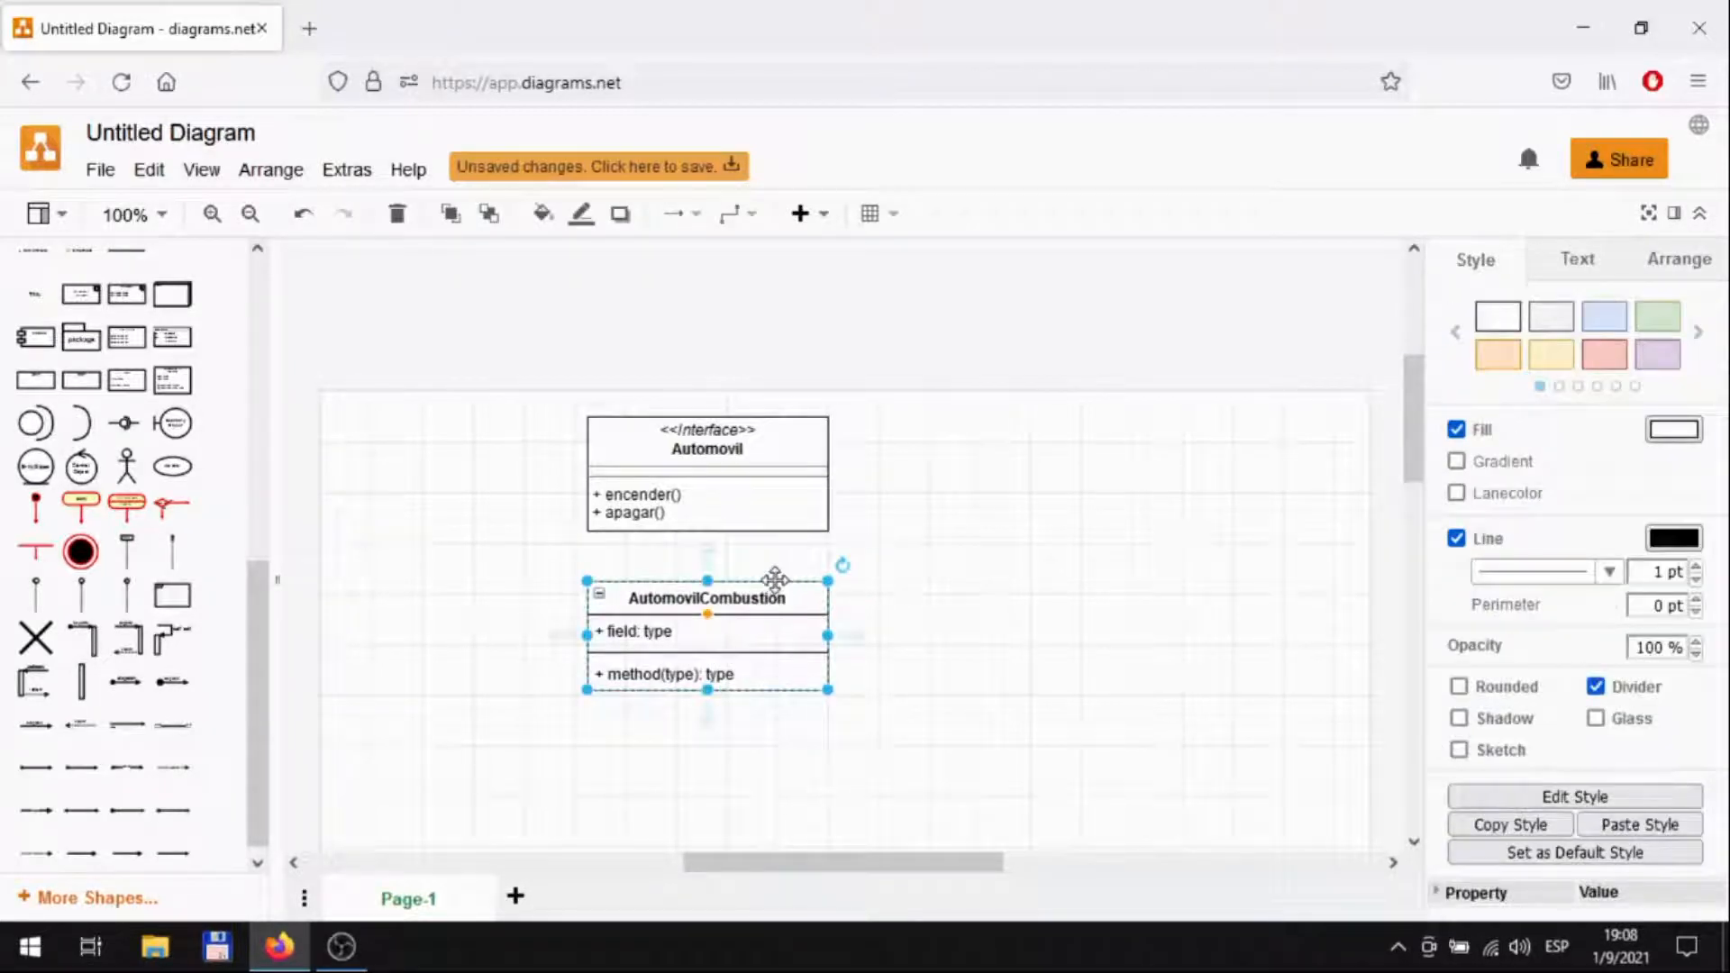
{"action": "key", "text": "ctrl+d"}
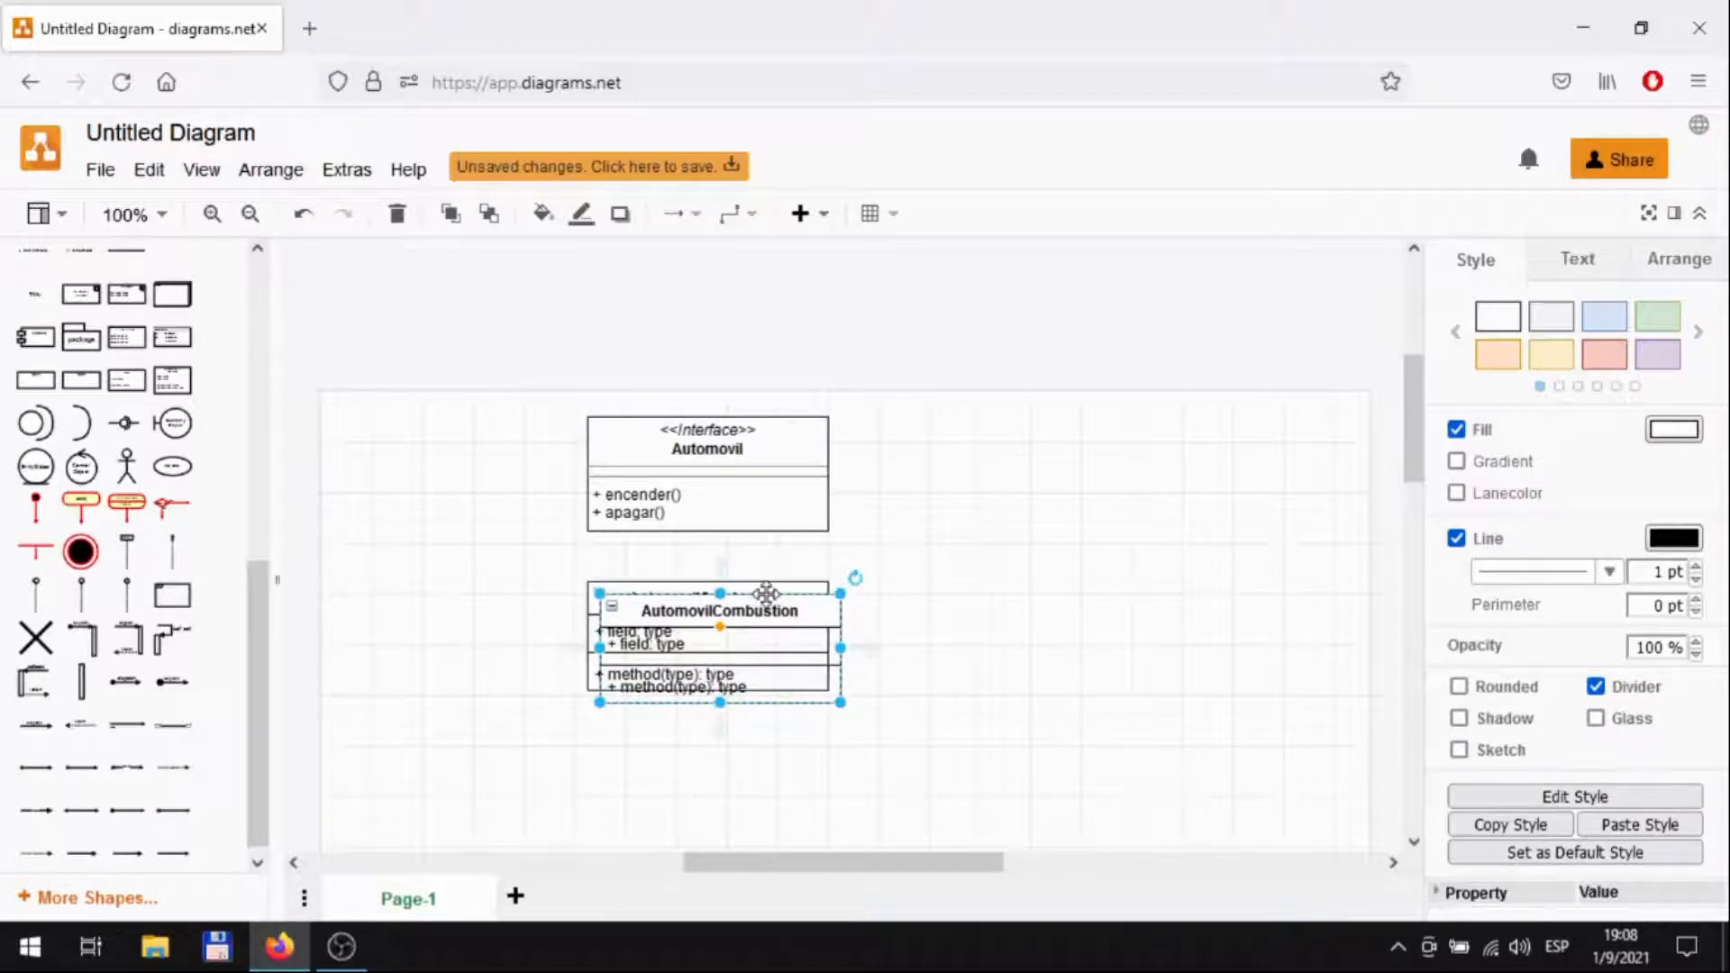
{"action": "left_click_drag", "start_coordinate": [766, 593], "coordinate": [1026, 582]}
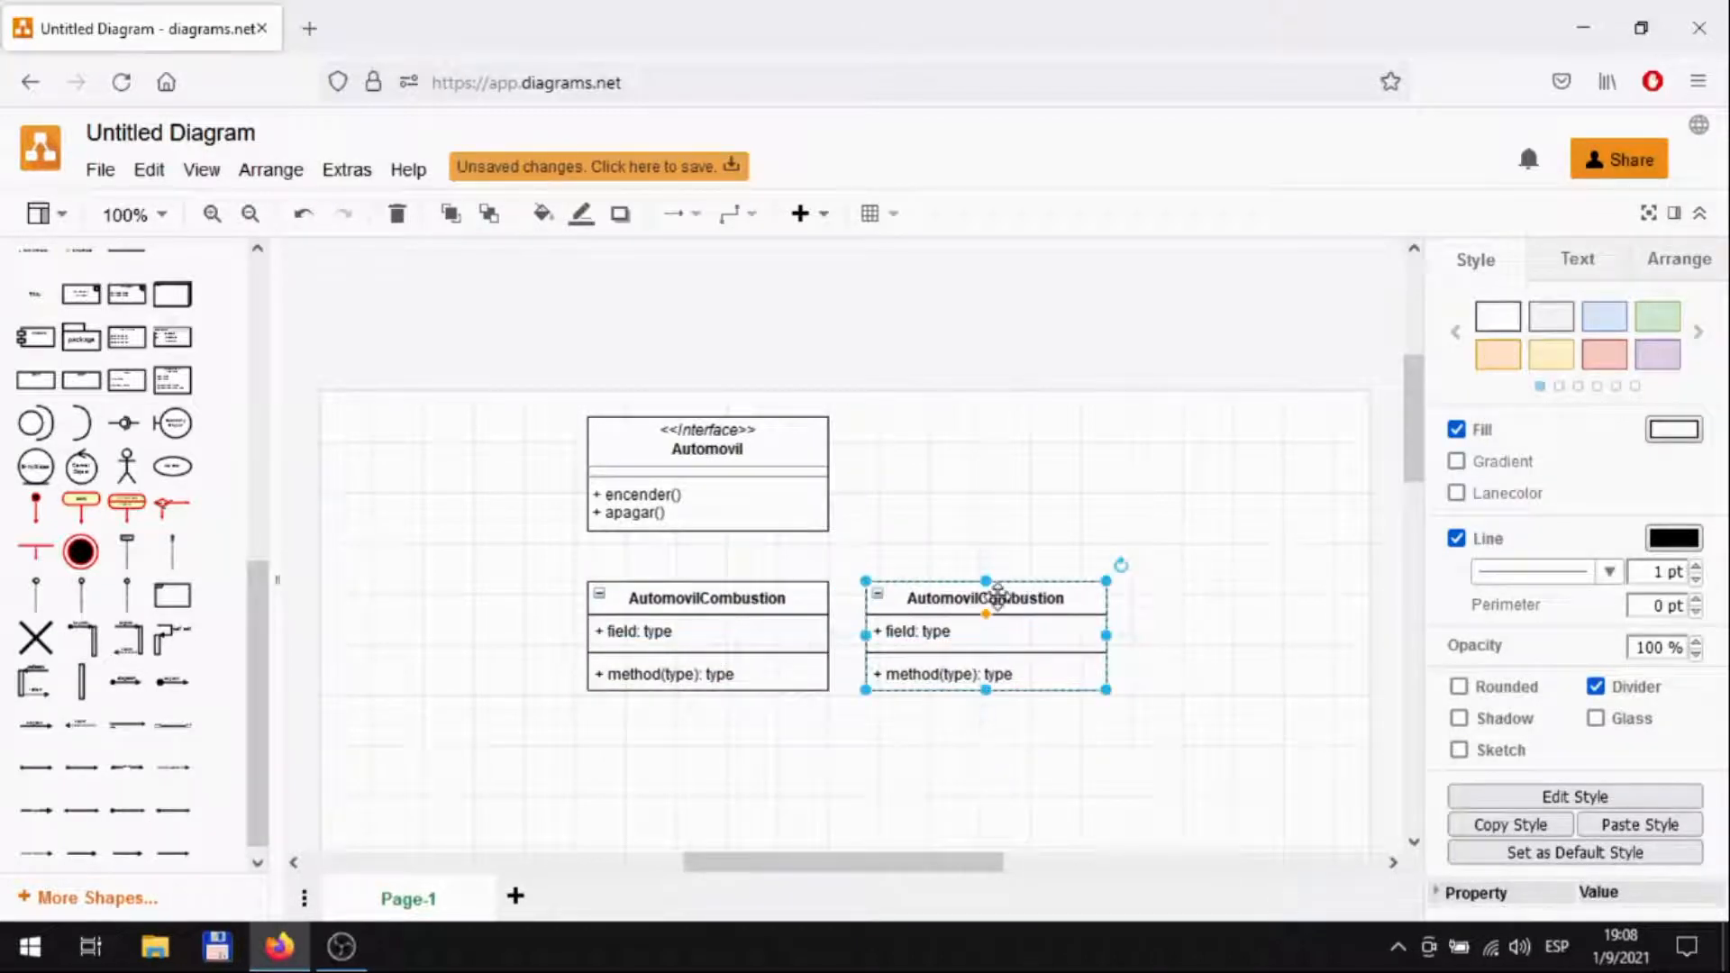
{"action": "double_click", "coordinate": [997, 598]}
{"action": "type", "text": "AutomovilElectrico"}
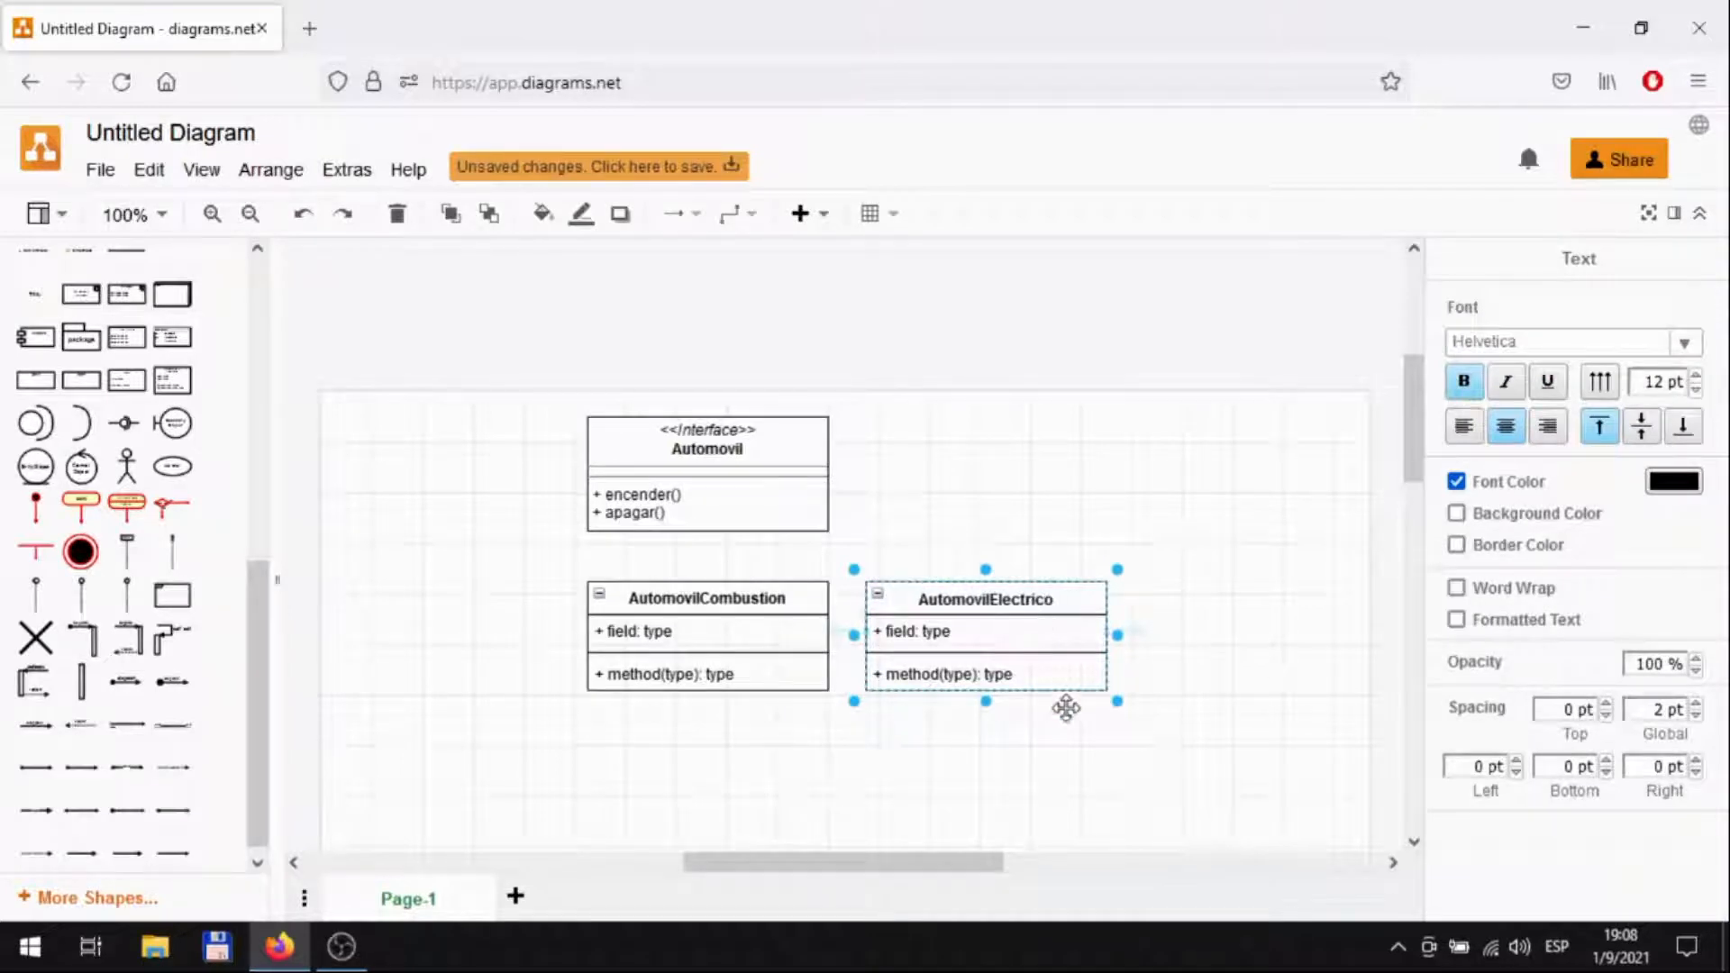
{"action": "left_click", "coordinate": [1034, 762]}
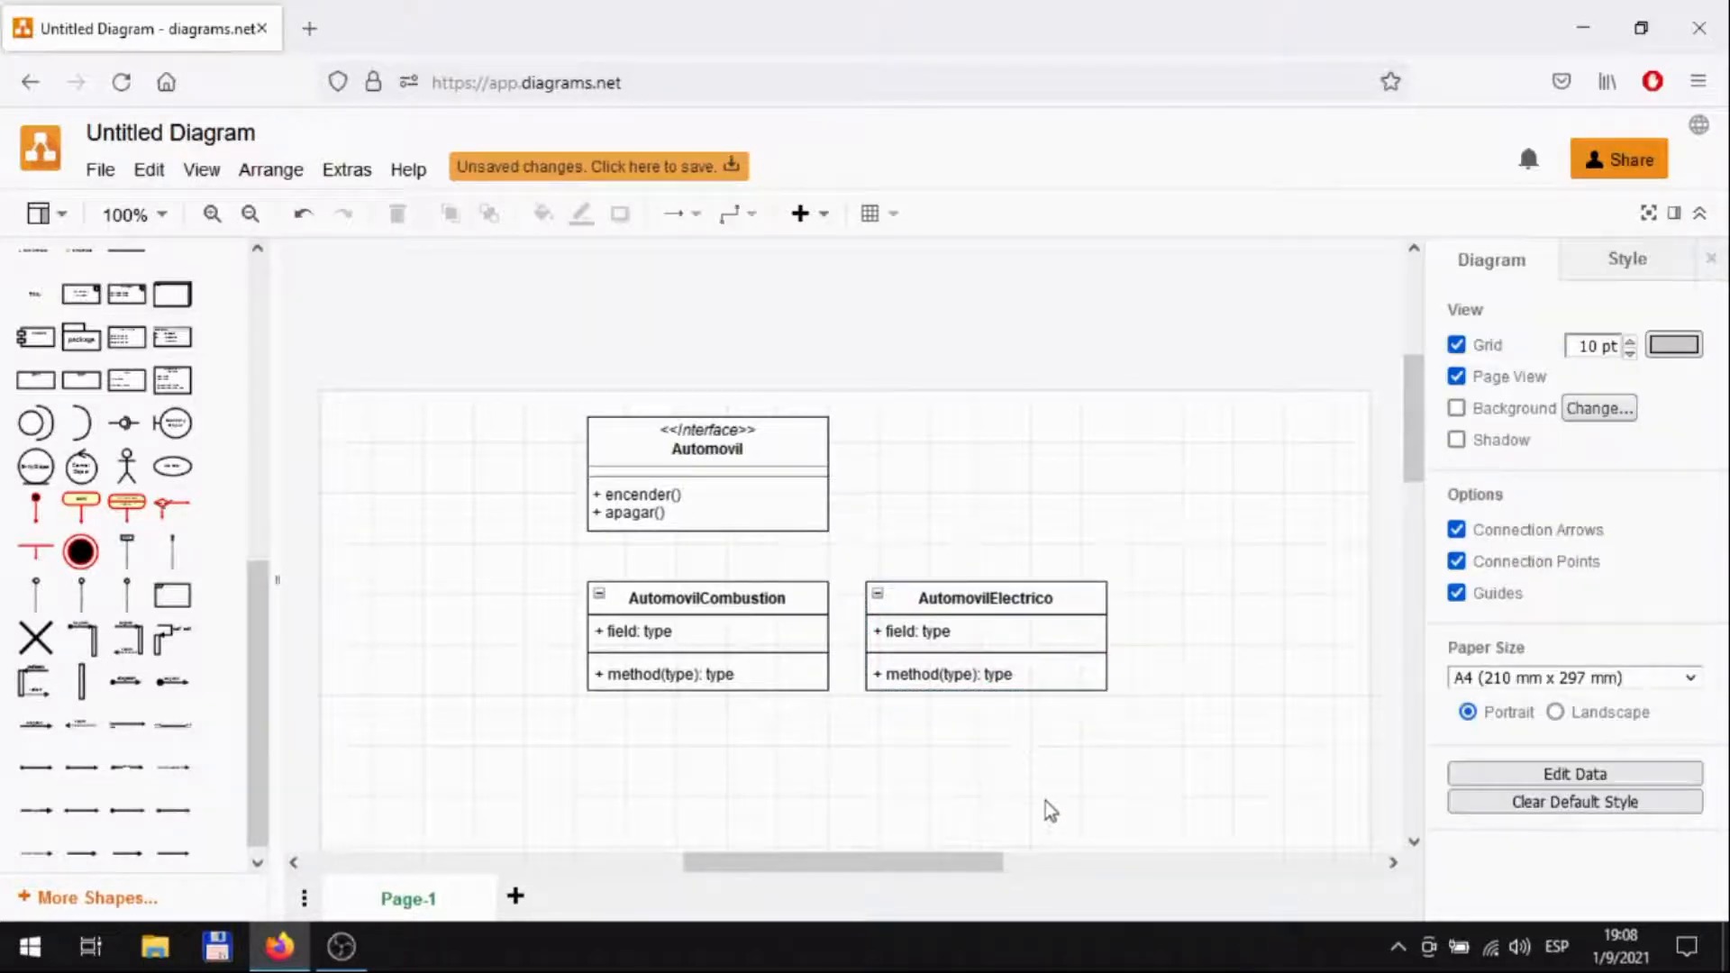
Italicize the class names AutomovilCombustion and AutomovilElectrico to mark both classes as abstract
{"action": "double_click", "coordinate": [676, 600]}
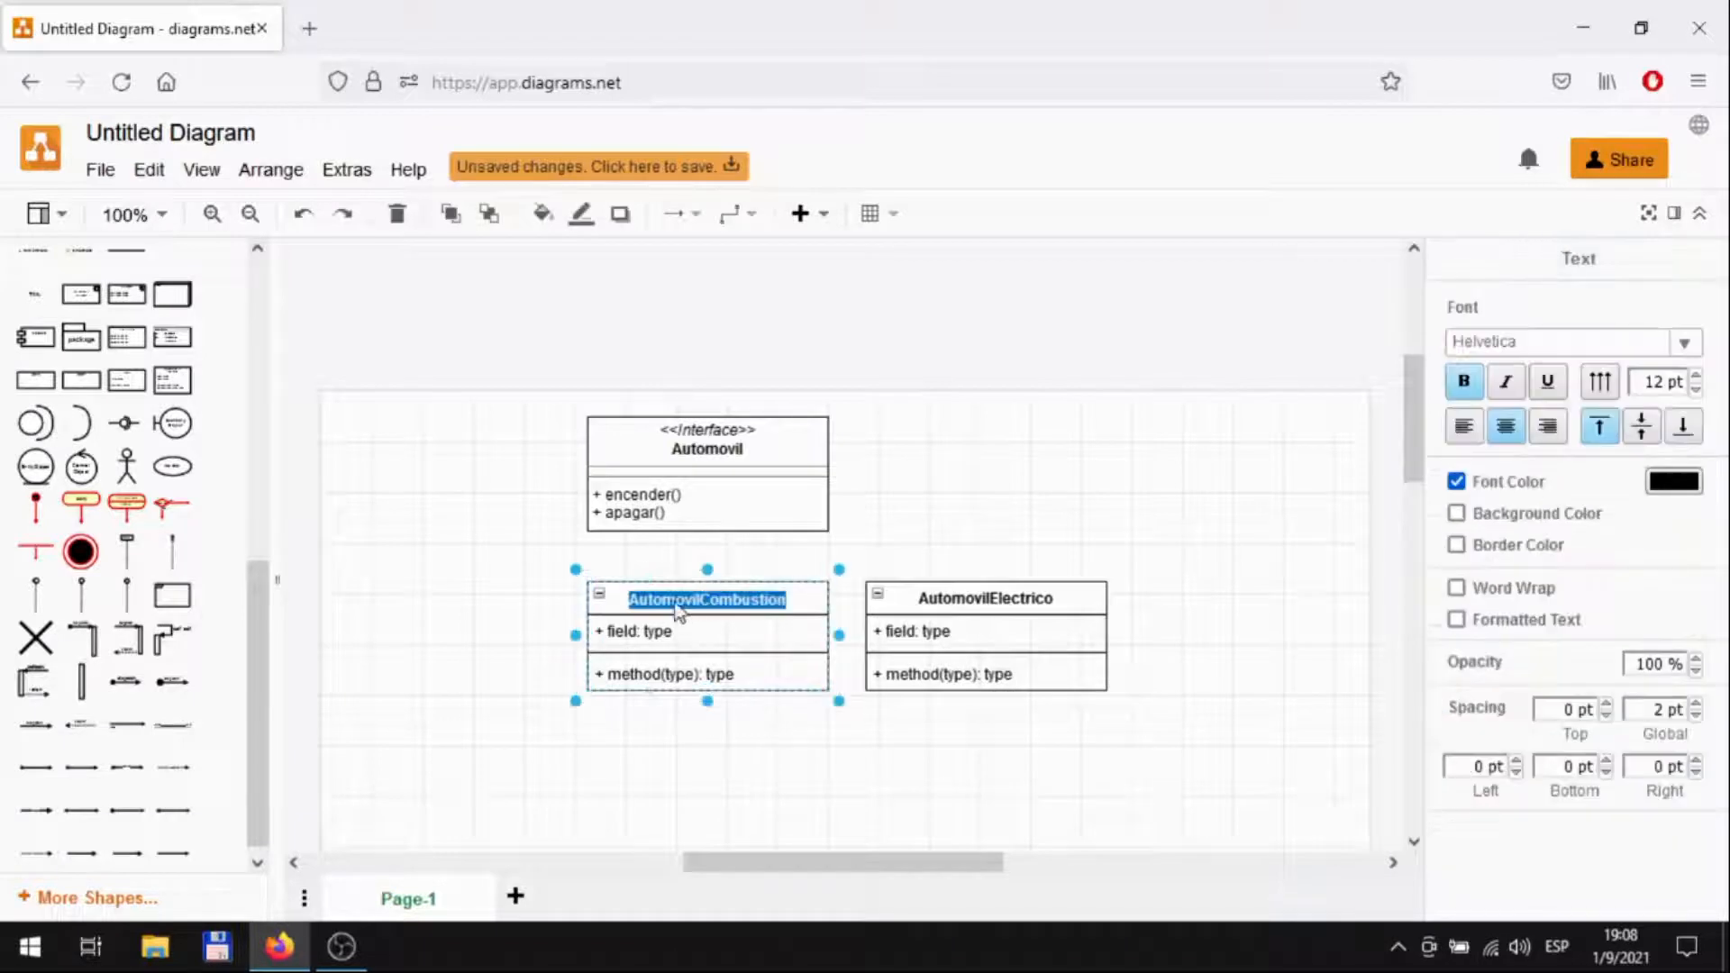
{"action": "left_click", "coordinate": [1505, 382]}
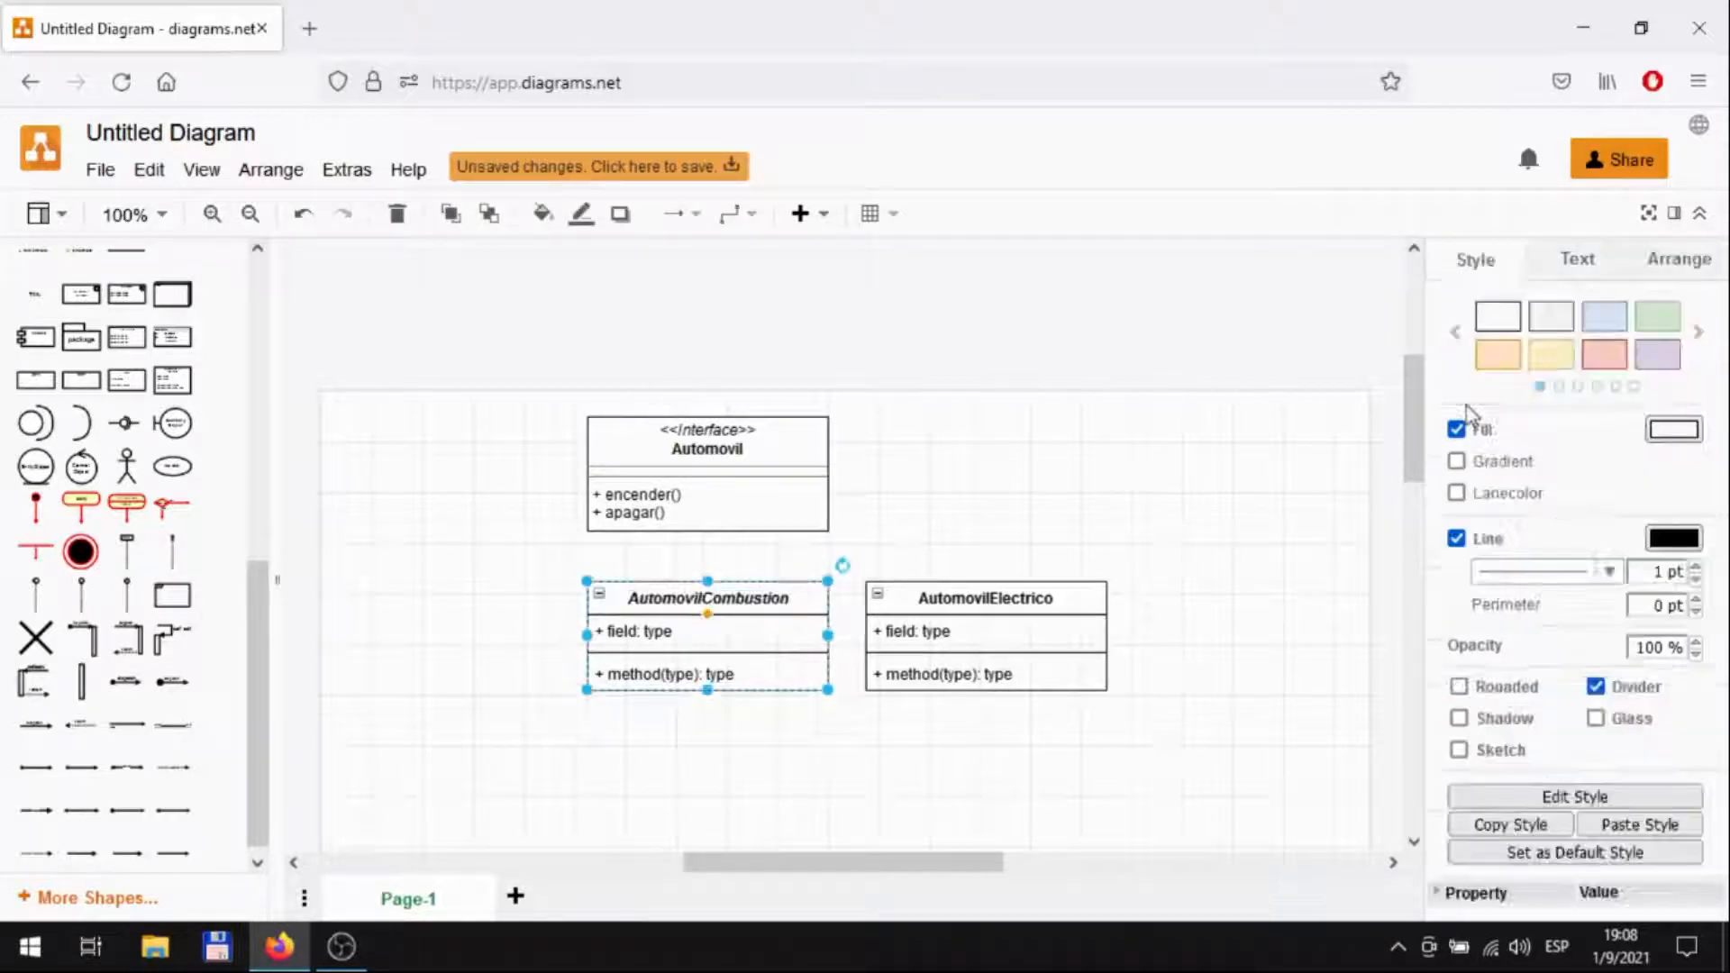
{"action": "left_click", "coordinate": [998, 597]}
{"action": "double_click", "coordinate": [997, 596]}
{"action": "left_click", "coordinate": [1505, 381]}
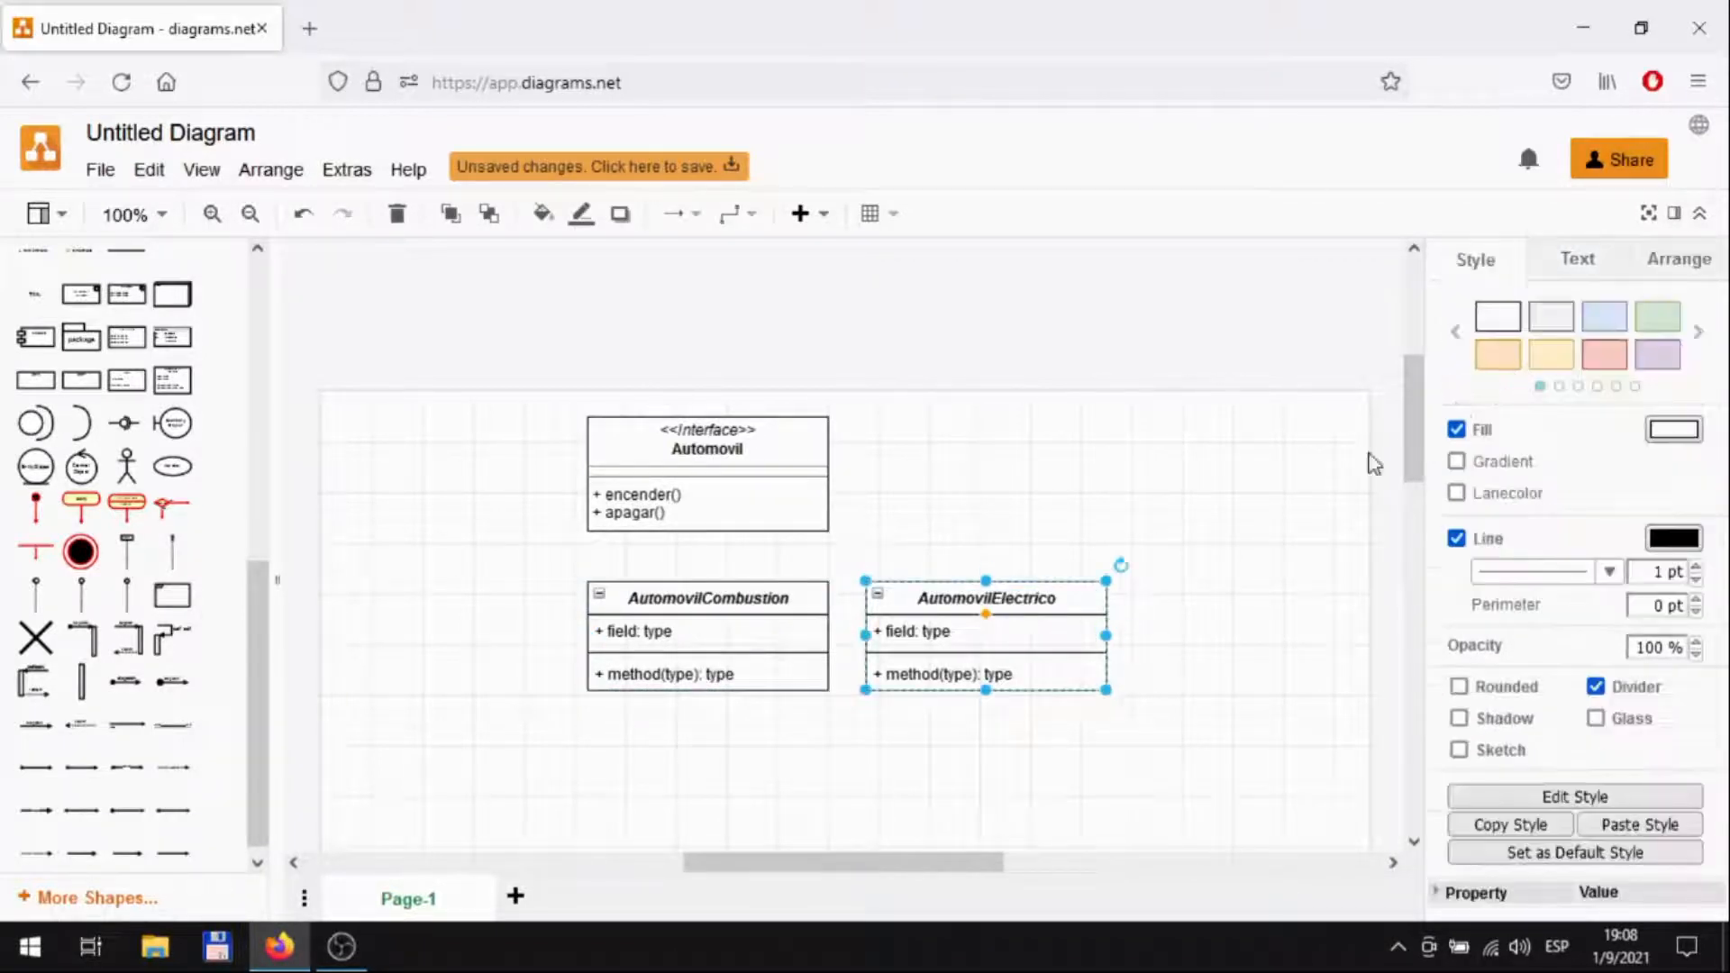
{"action": "left_click", "coordinate": [1026, 761]}
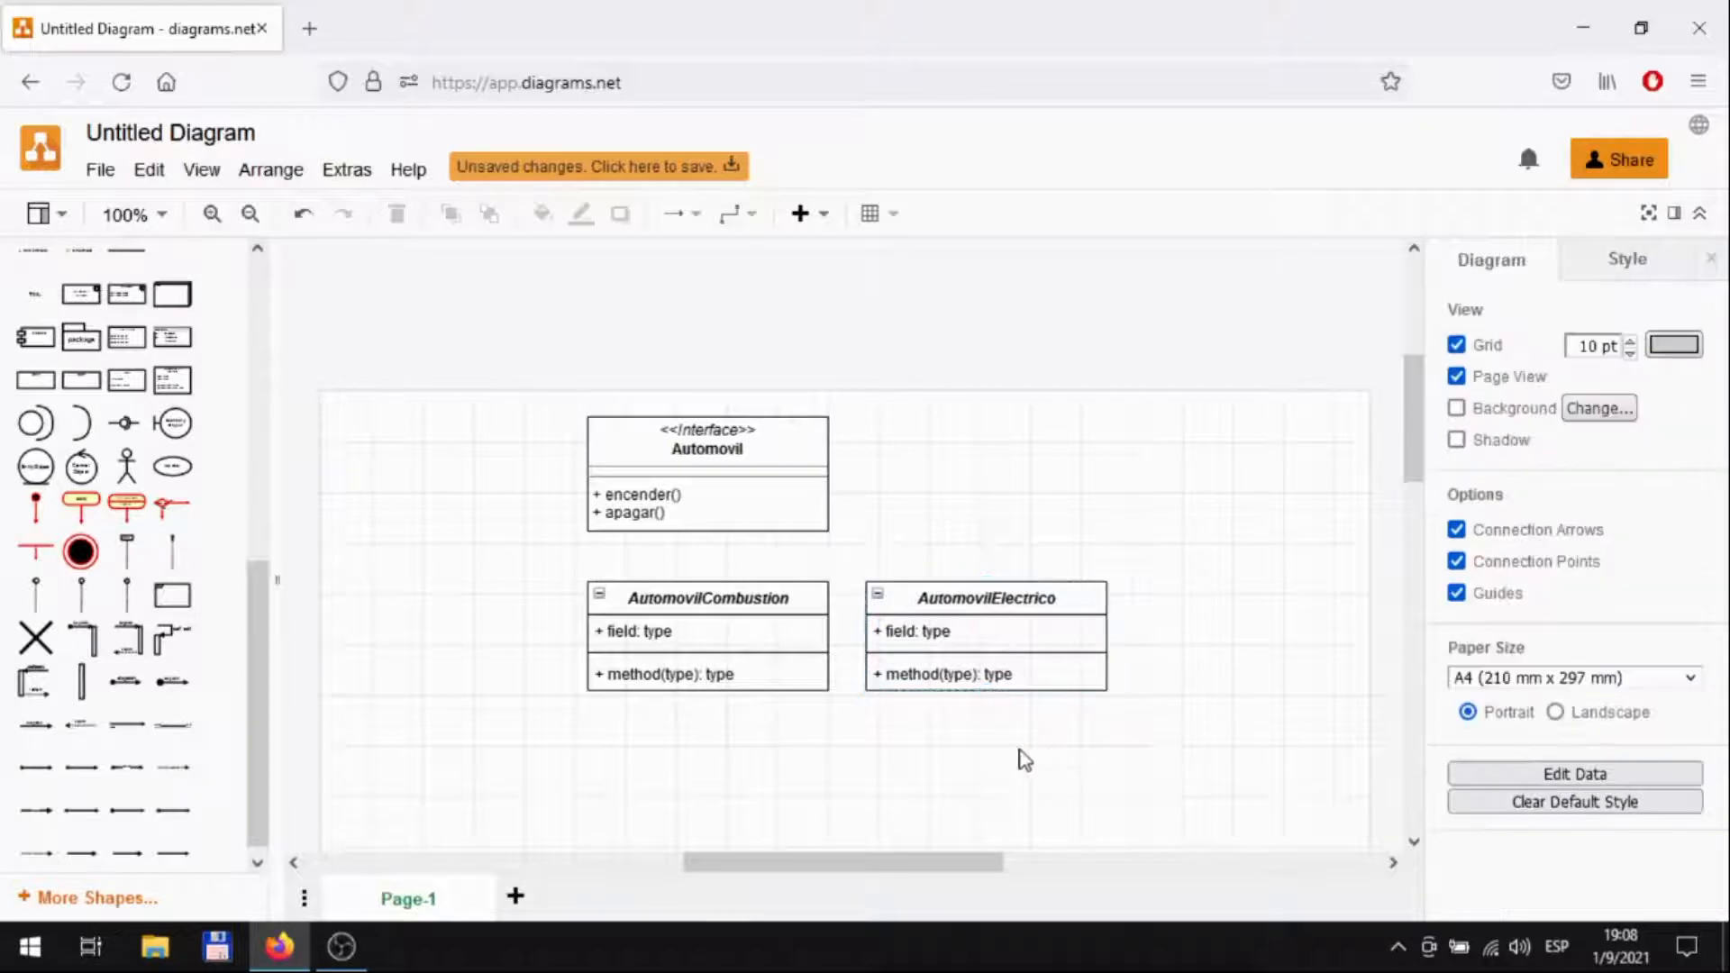
Move the AutomovilCombustion and AutomovilElectrico classes together to the left and slightly up, so they straddle the area below the Automovil interface
{"action": "left_click", "coordinate": [807, 673]}
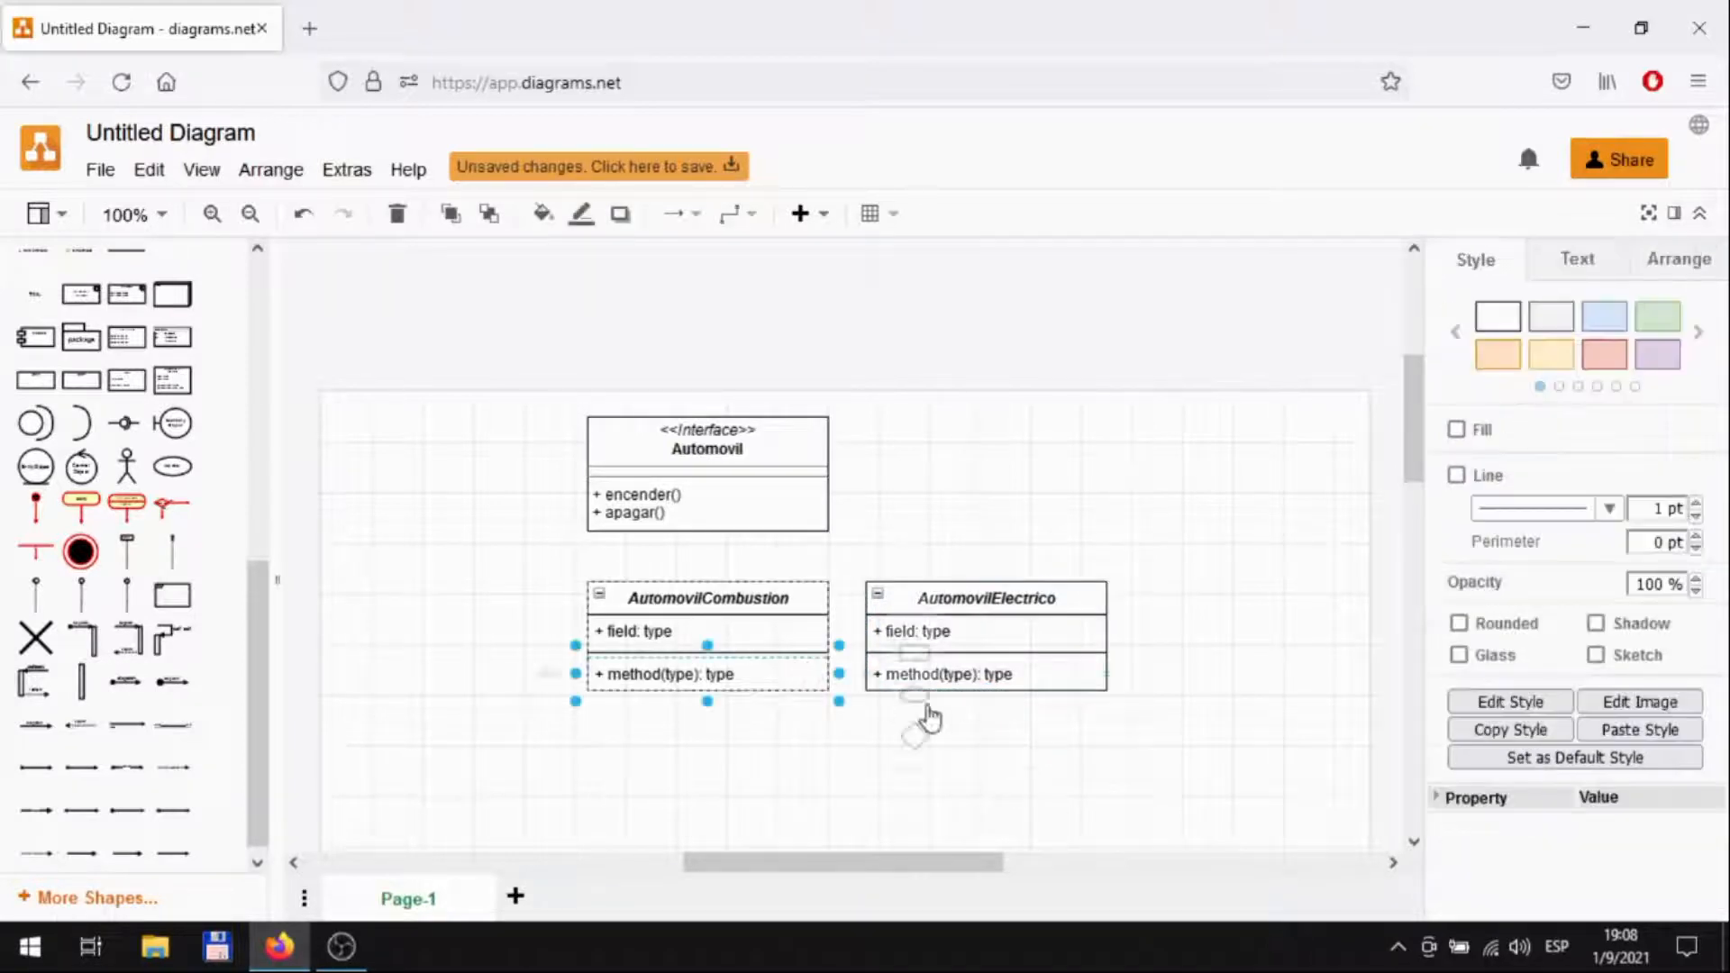
{"action": "left_click", "coordinate": [799, 590]}
{"action": "left_click", "coordinate": [1070, 584], "text": "shift"}
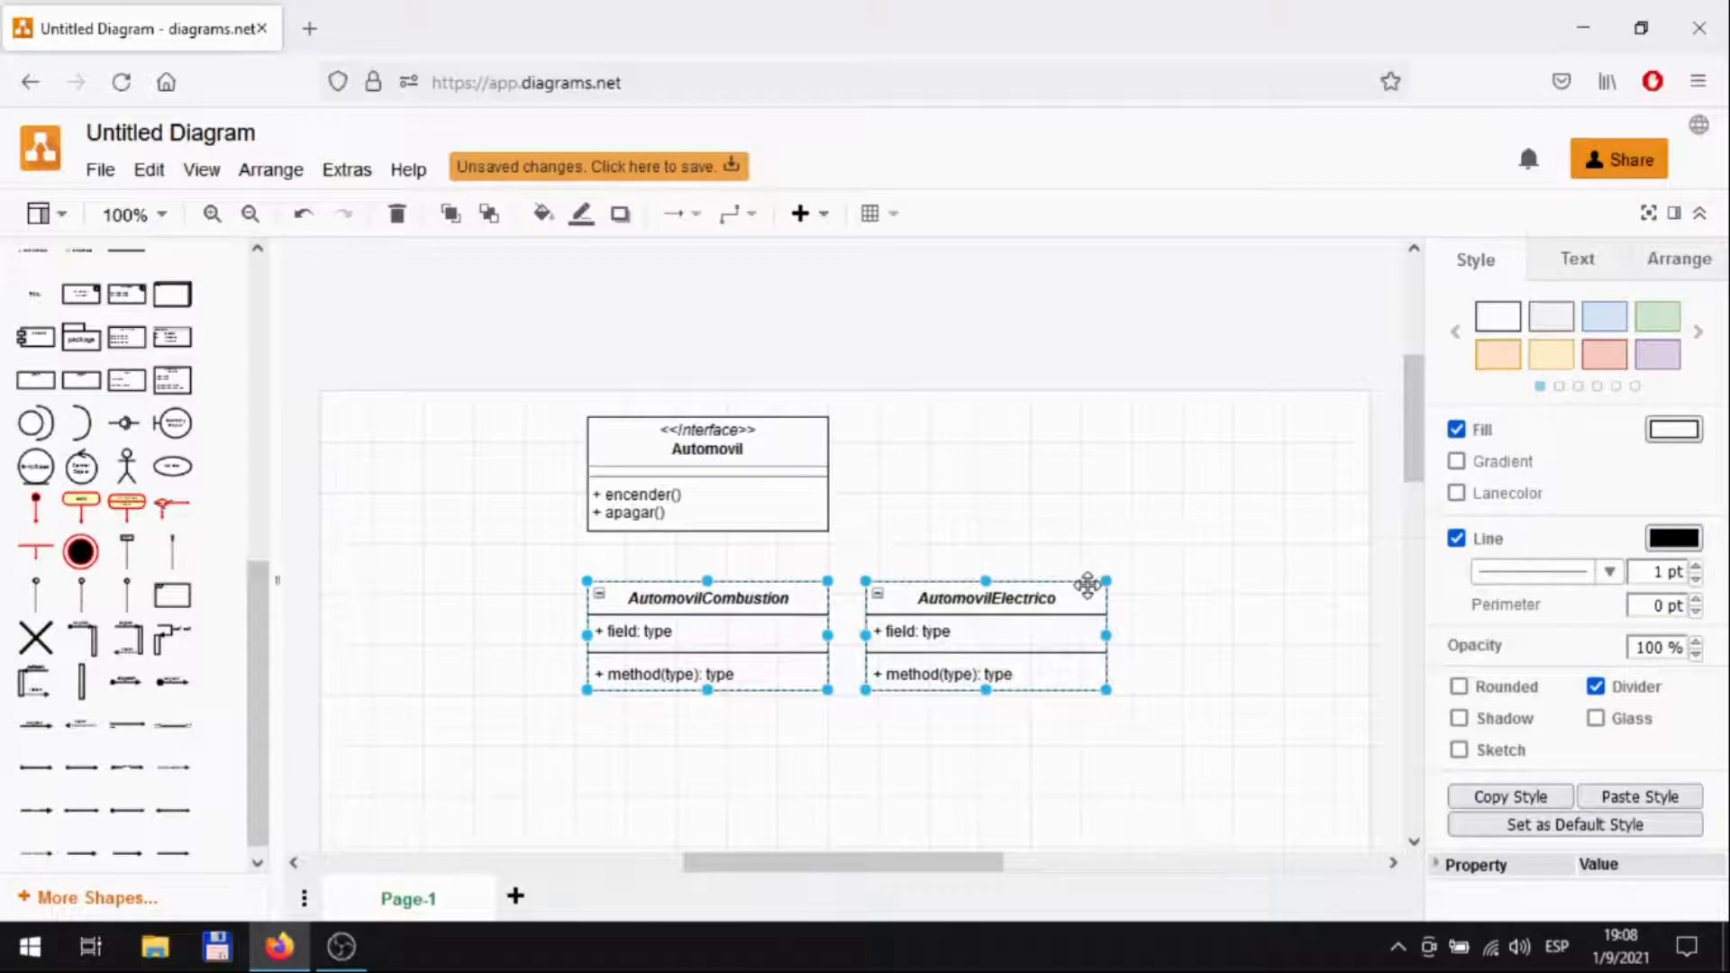
{"action": "left_click_drag", "start_coordinate": [1090, 581], "coordinate": [923, 569]}
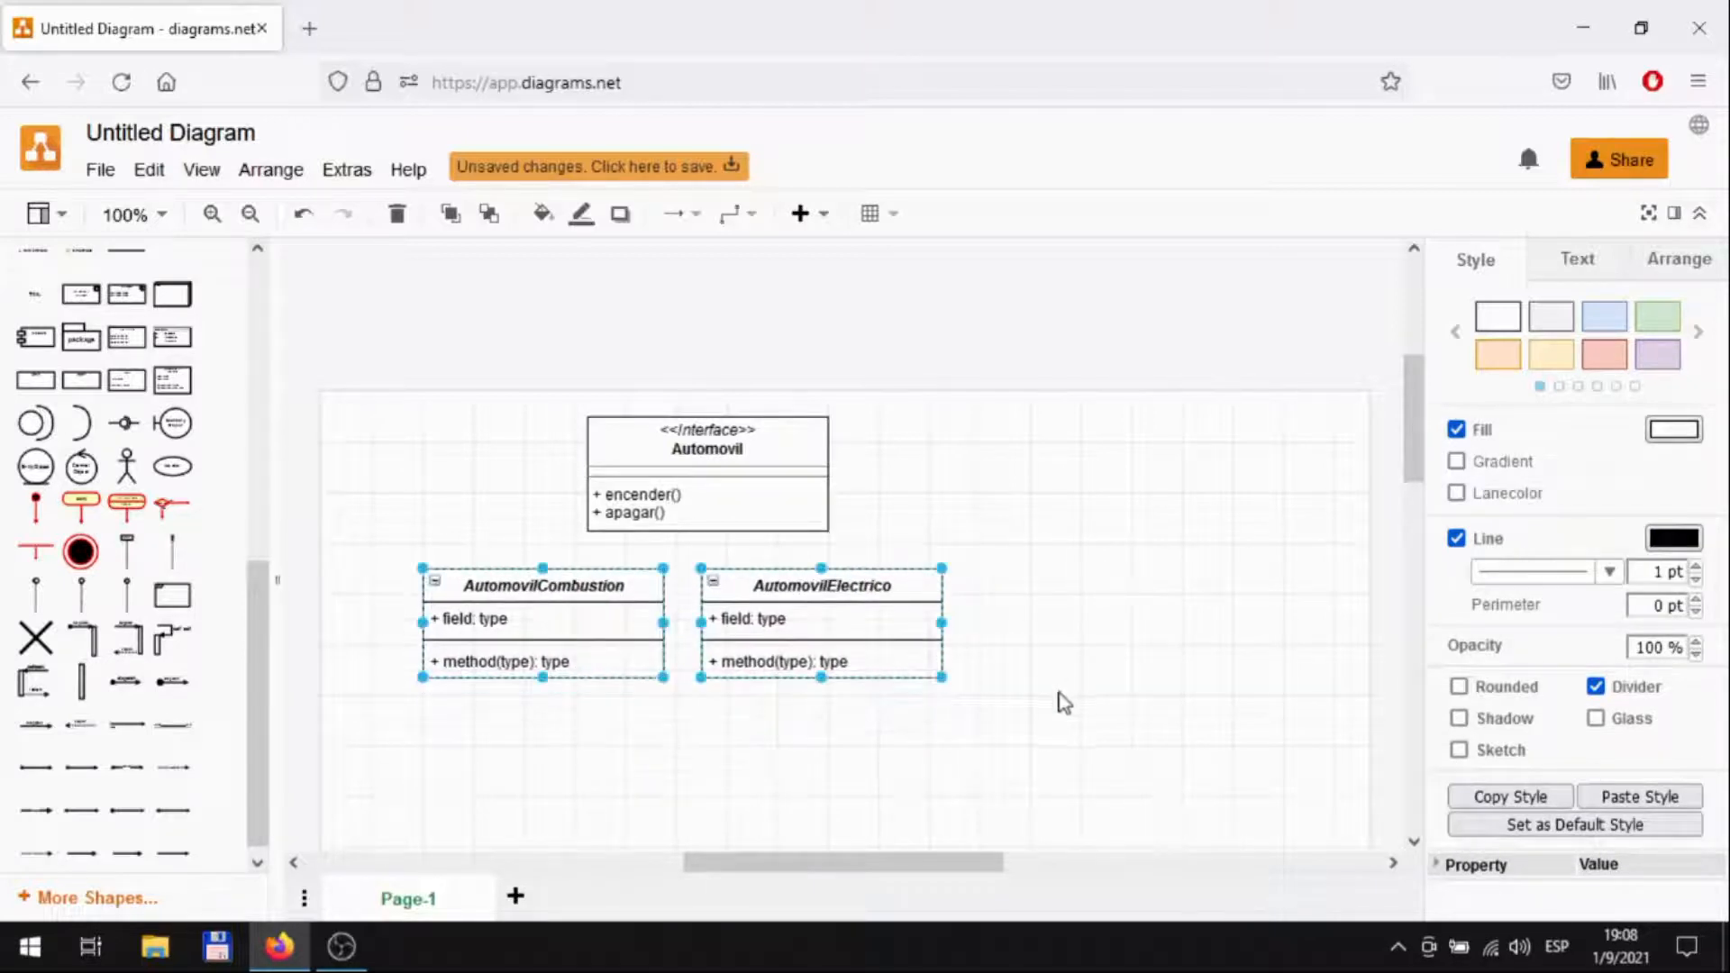
{"action": "left_click", "coordinate": [1045, 748]}
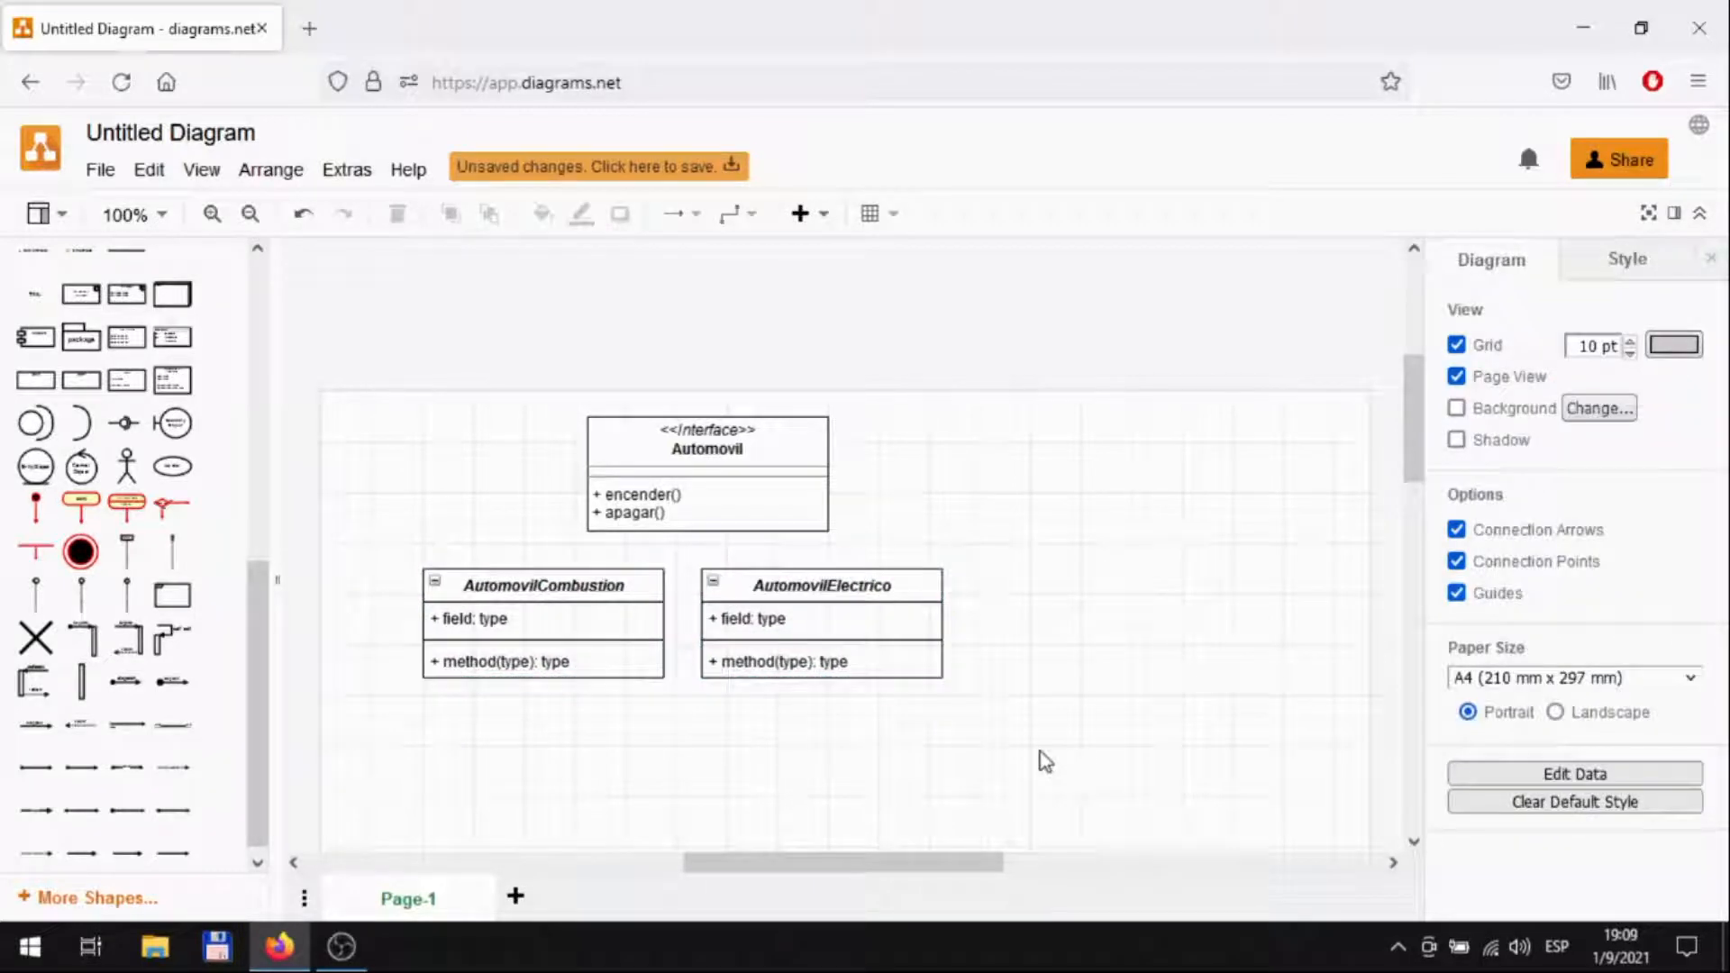
Replace AutomovilCombustion's placeholder field with the attributes "# encendido : boolean" and "# cantidadCombustible : real" on separate lines
{"action": "double_click", "coordinate": [473, 620]}
{"action": "type", "text": "+"}
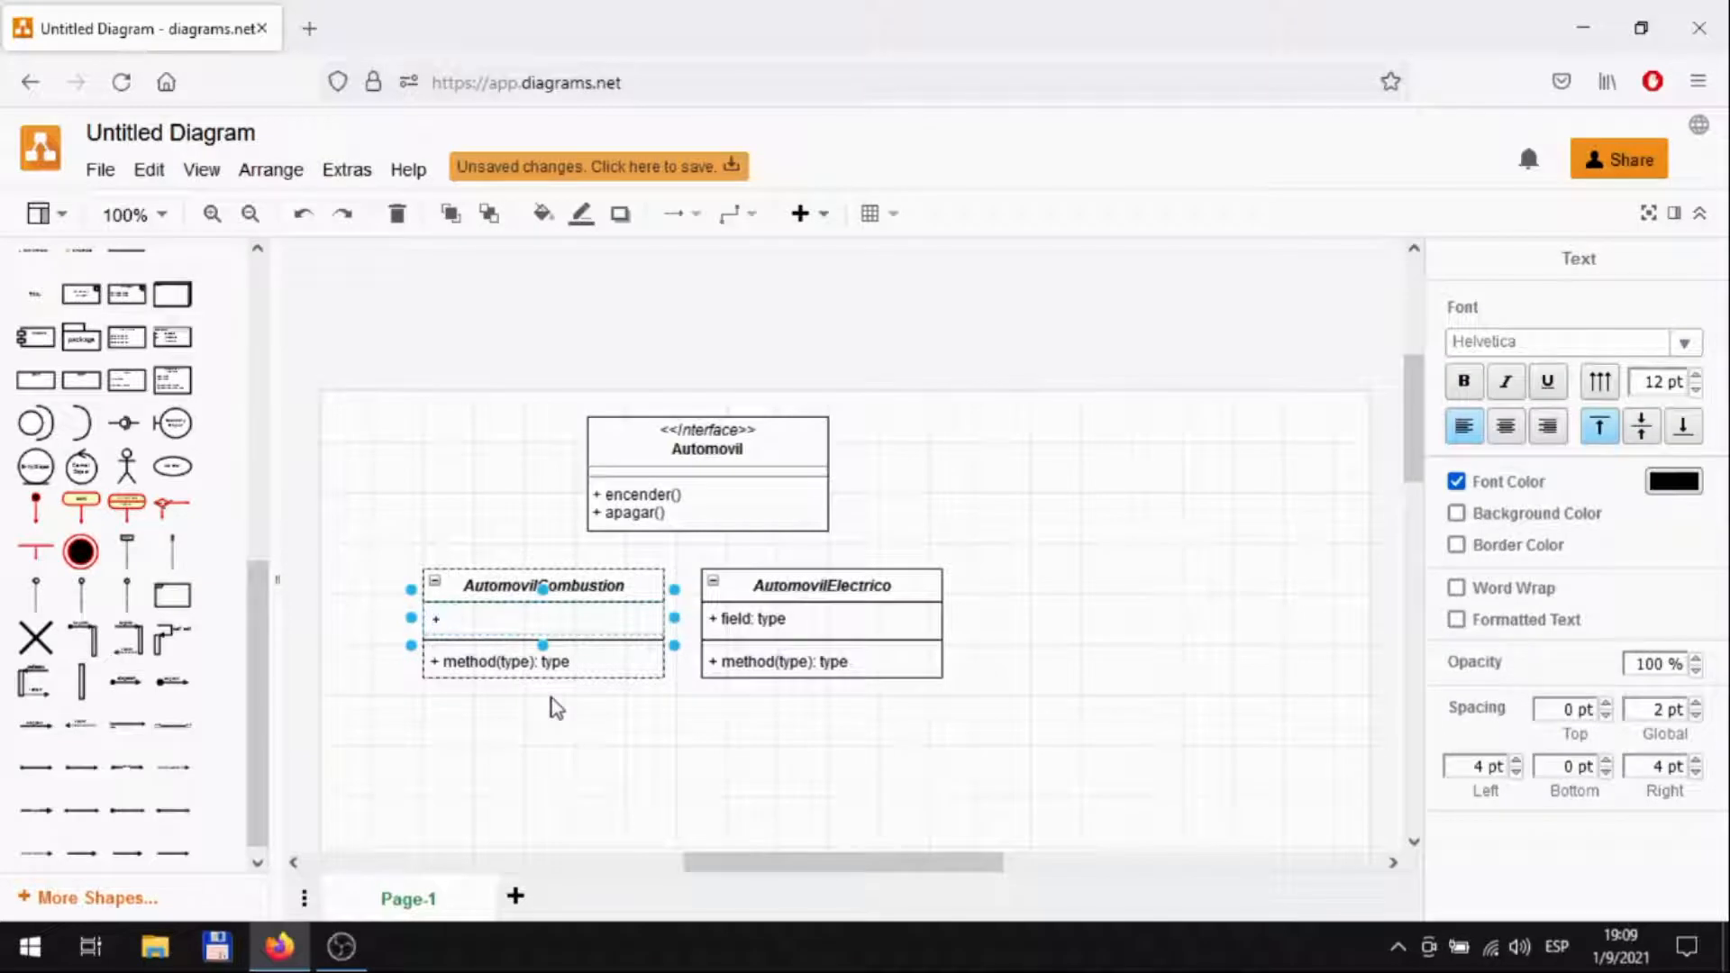
{"action": "key", "text": "BackSpace"}
{"action": "type", "text": "#"}
{"action": "type", "text": "encendido : boolean"}
{"action": "key", "text": "Return"}
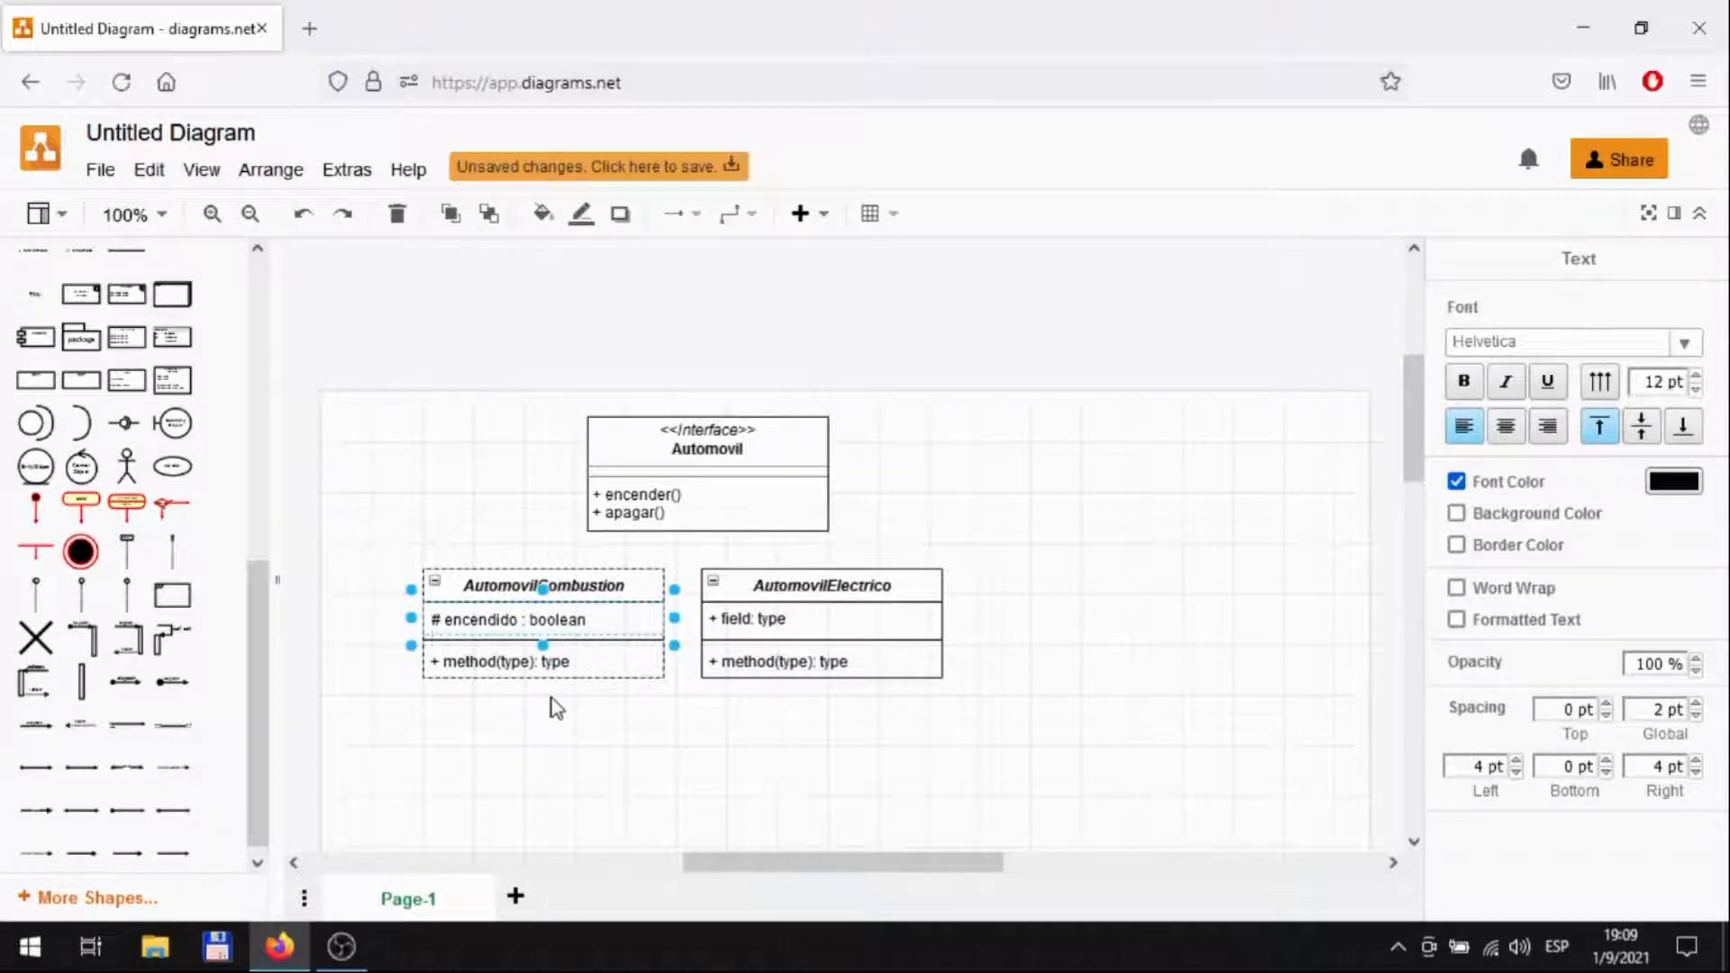
{"action": "type", "text": "#"}
{"action": "type", "text": " cantidadCilin"}
{"action": "key", "text": "BackSpace"}
{"action": "key", "text": "BackSpace"}
{"action": "key", "text": "BackSpace"}
{"action": "key", "text": "BackSpace"}
{"action": "key", "text": "BackSpace"}
{"action": "type", "text": "Combusti"}
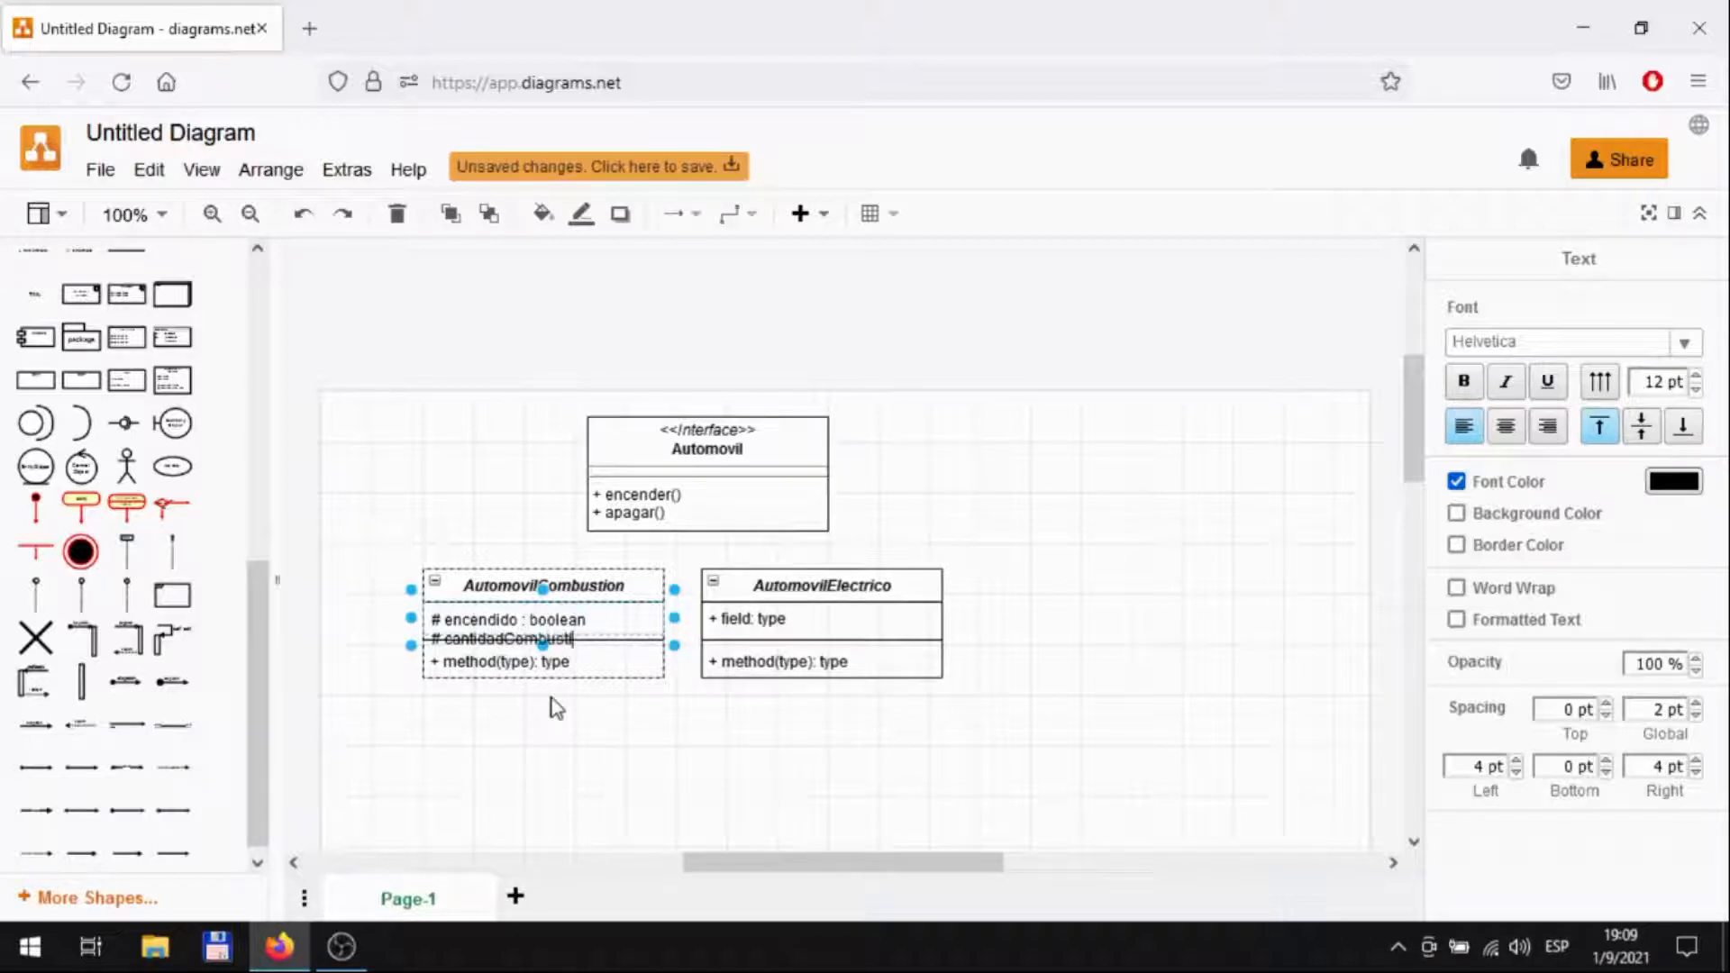
{"action": "type", "text": "ble : real"}
{"action": "left_click", "coordinate": [544, 712]}
Increase the height of AutomovilCombustion's attribute compartment to fit both attribute lines
{"action": "left_click", "coordinate": [603, 682]}
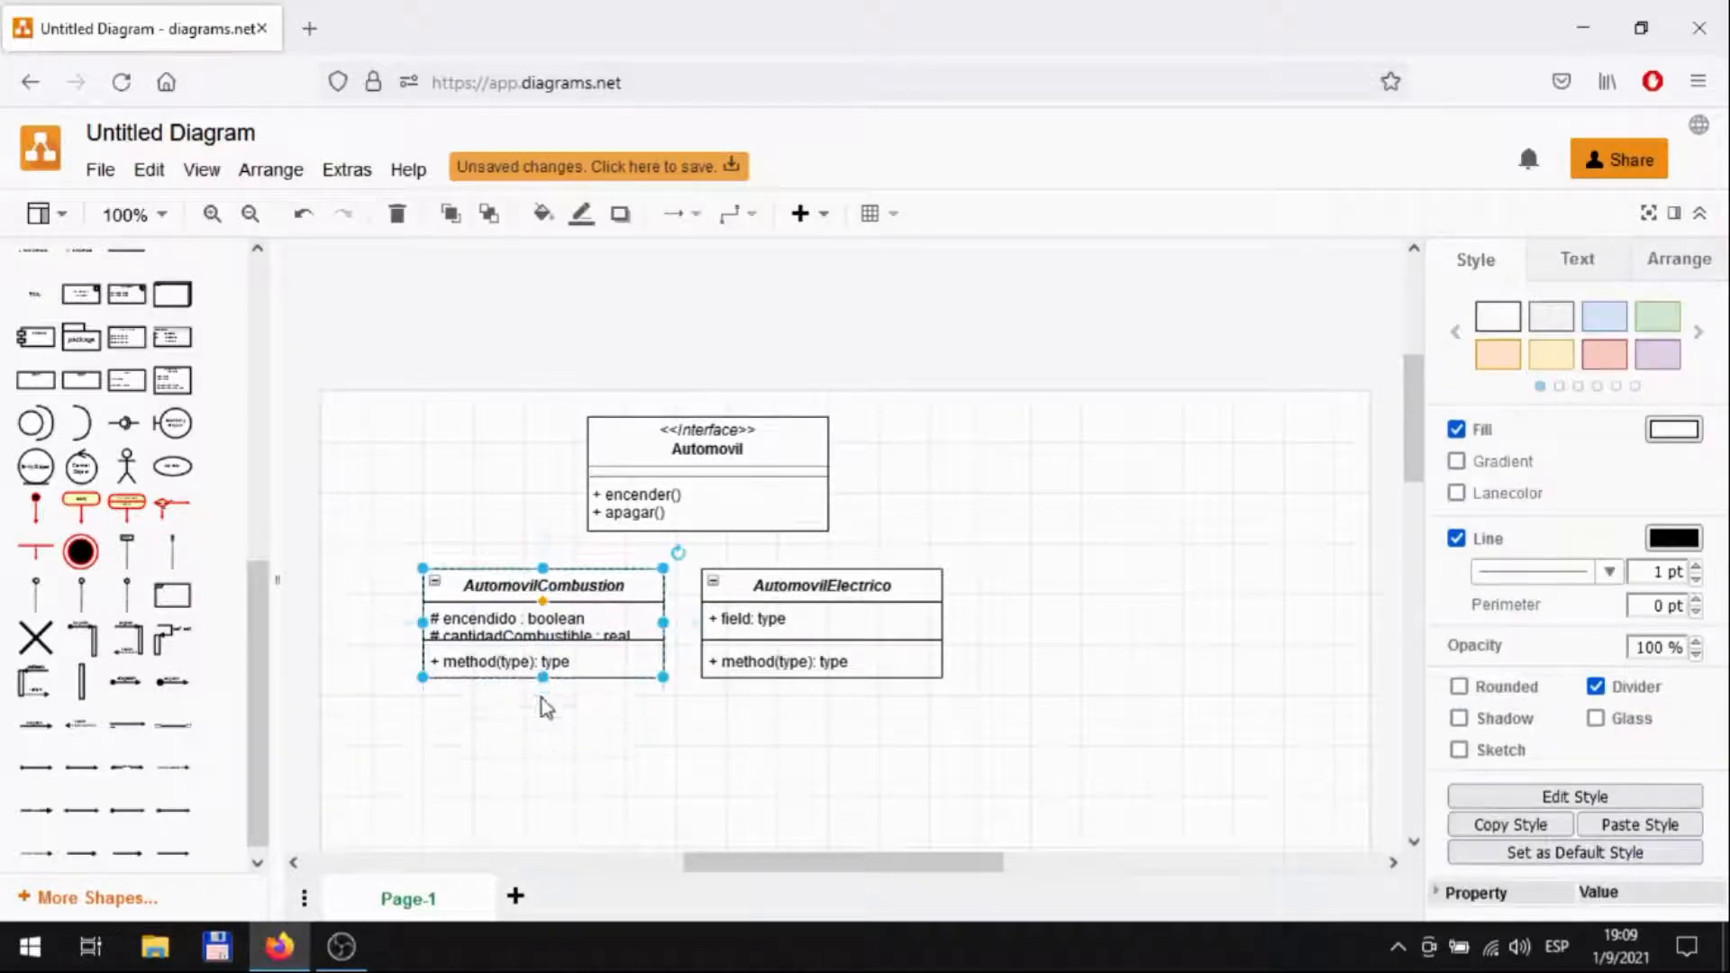
{"action": "left_click", "coordinate": [601, 640]}
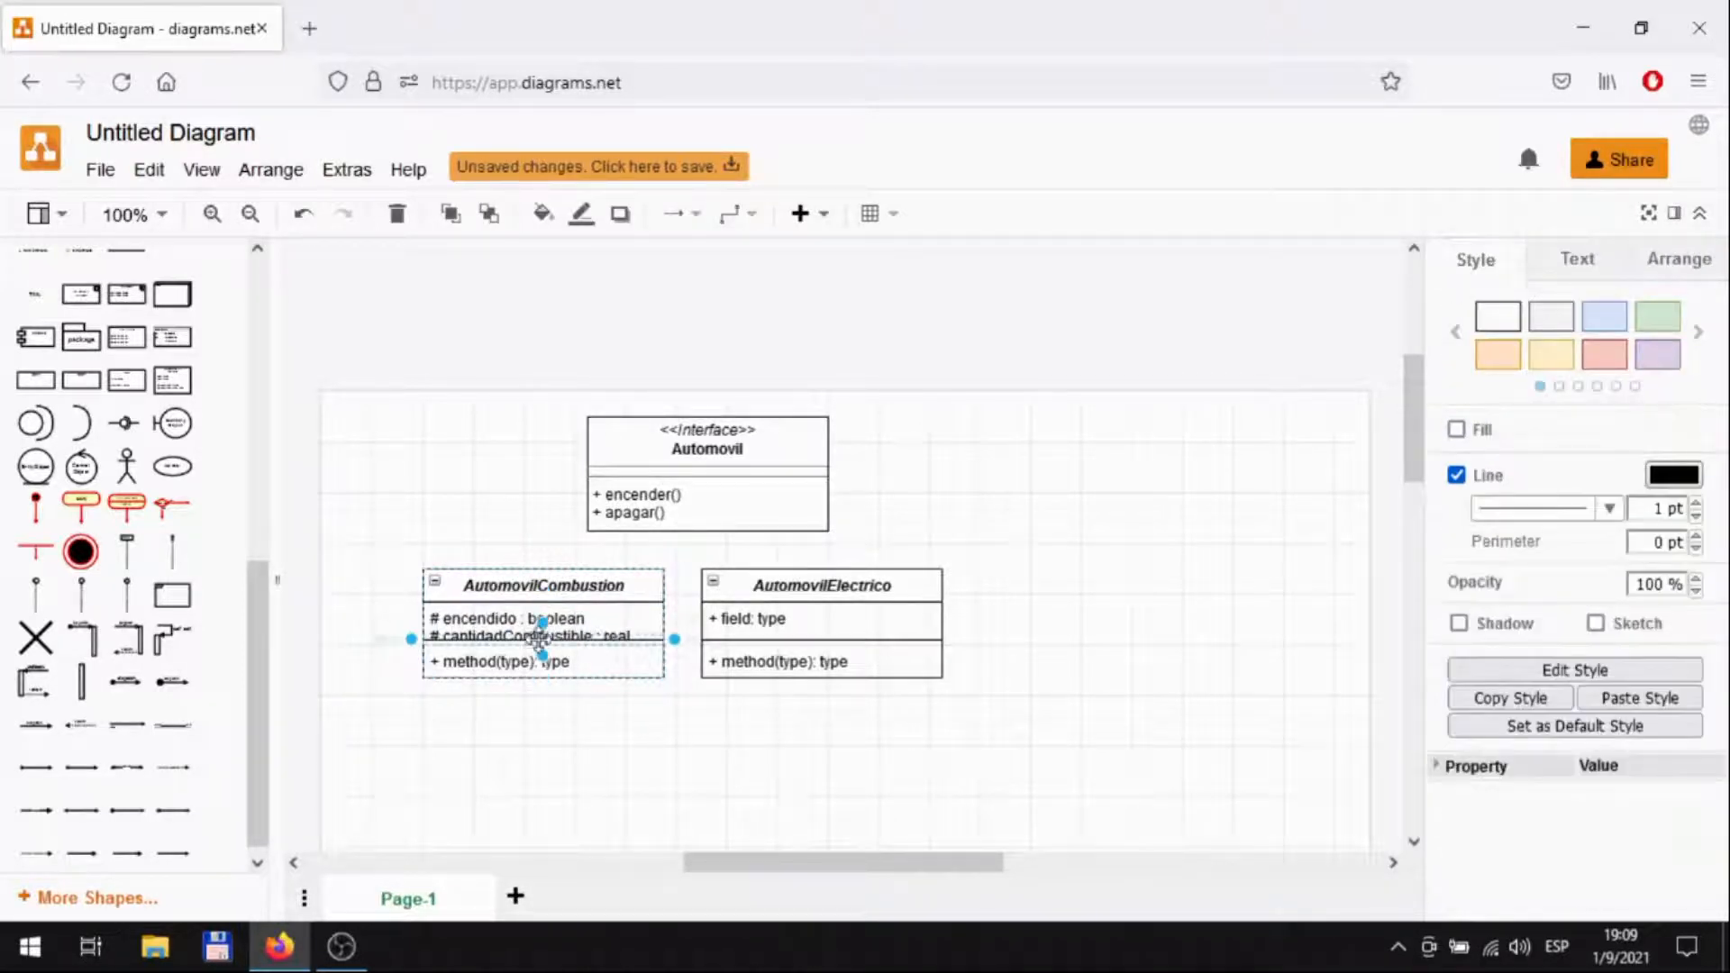
{"action": "left_click", "coordinate": [609, 667]}
{"action": "left_click", "coordinate": [598, 613]}
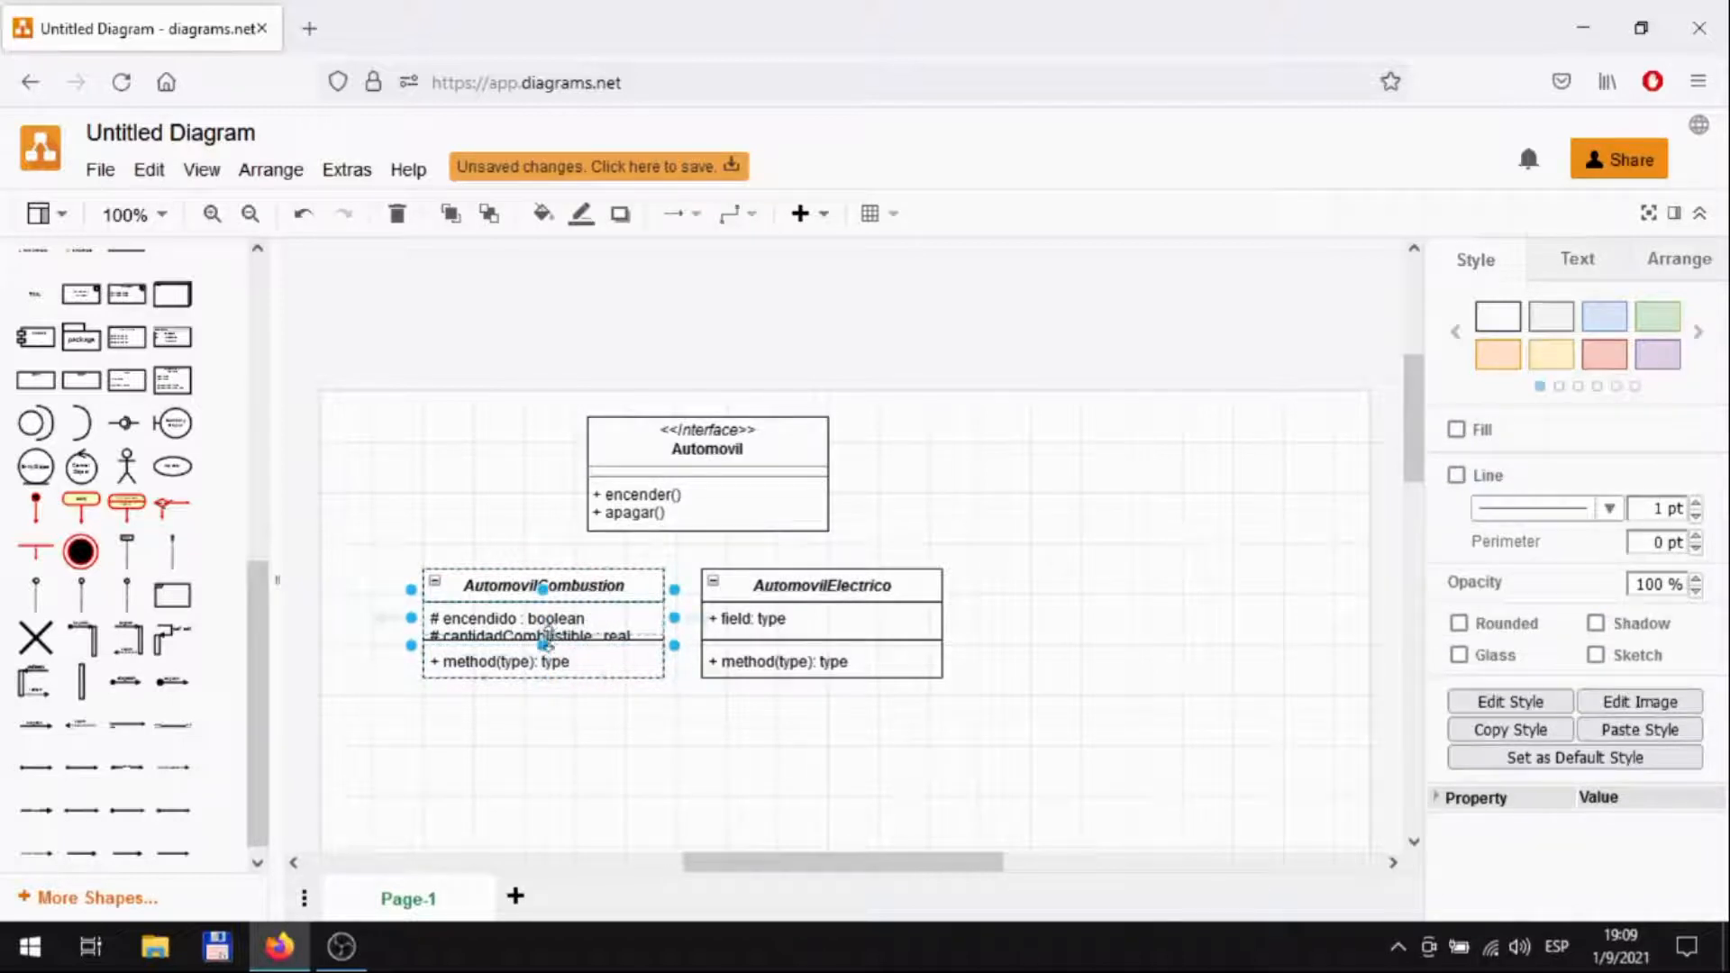
{"action": "left_click_drag", "start_coordinate": [542, 645], "coordinate": [555, 678]}
{"action": "left_click", "coordinate": [582, 726]}
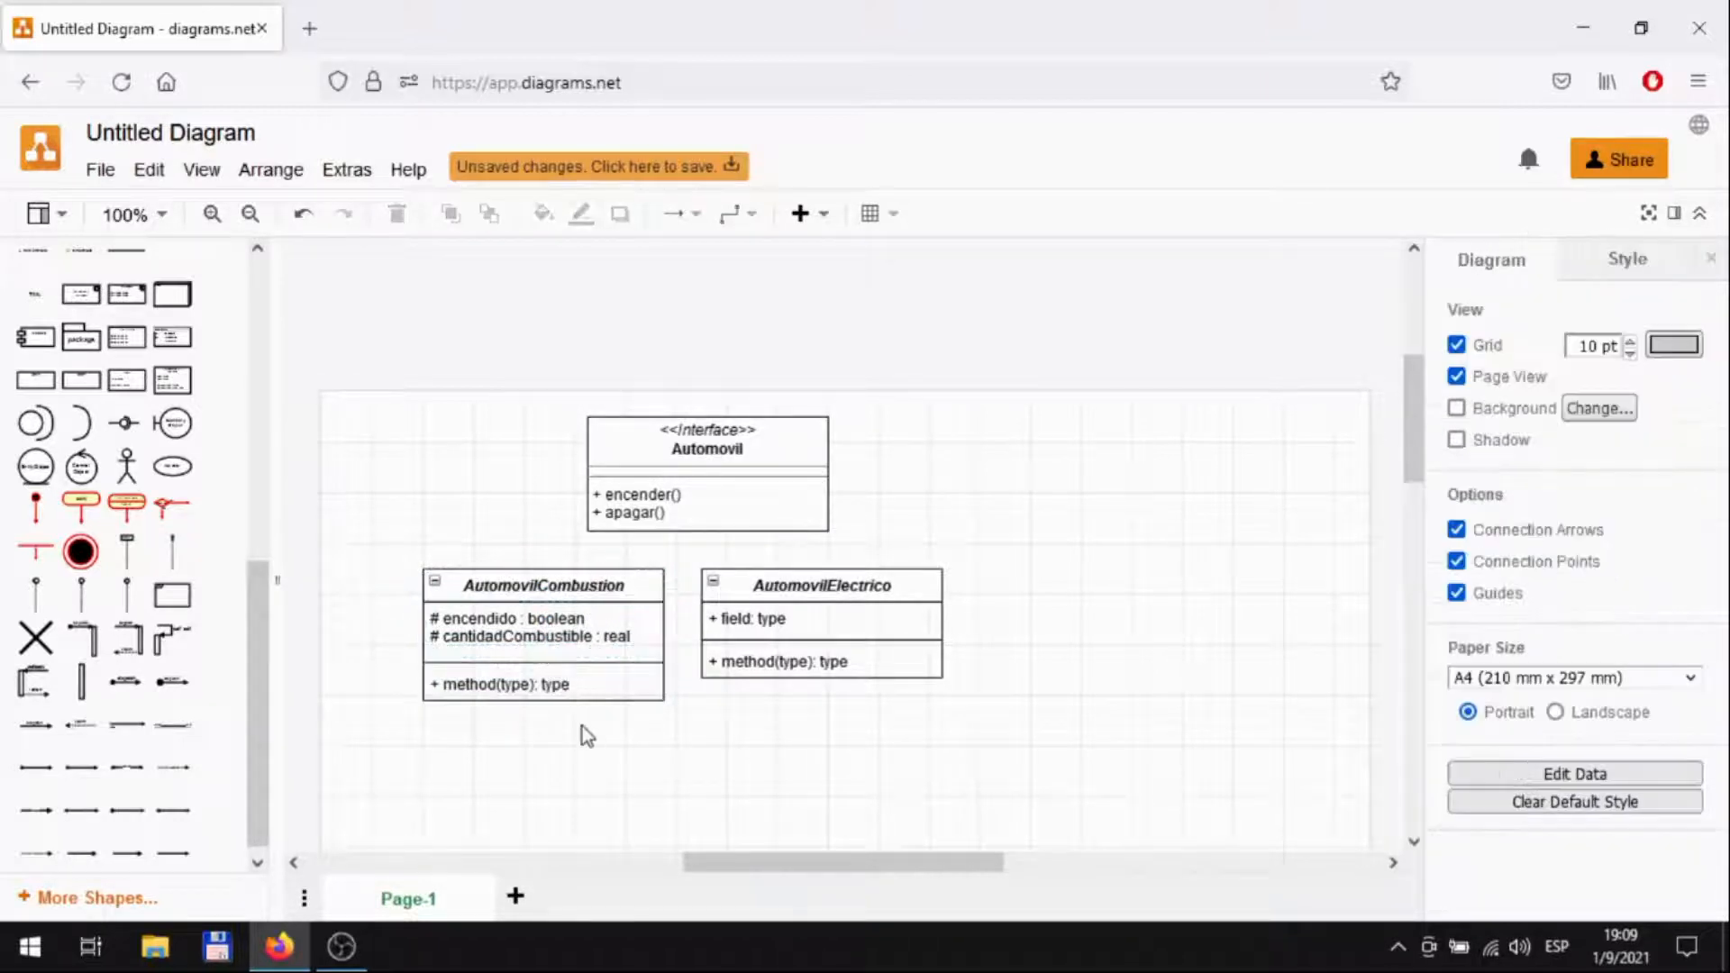
Replace AutomovilCombustion's placeholder method with "+ encender()", "+ apagar()" and "+ capacidad() : int" on separate lines
{"action": "left_click", "coordinate": [470, 683]}
{"action": "double_click", "coordinate": [469, 683]}
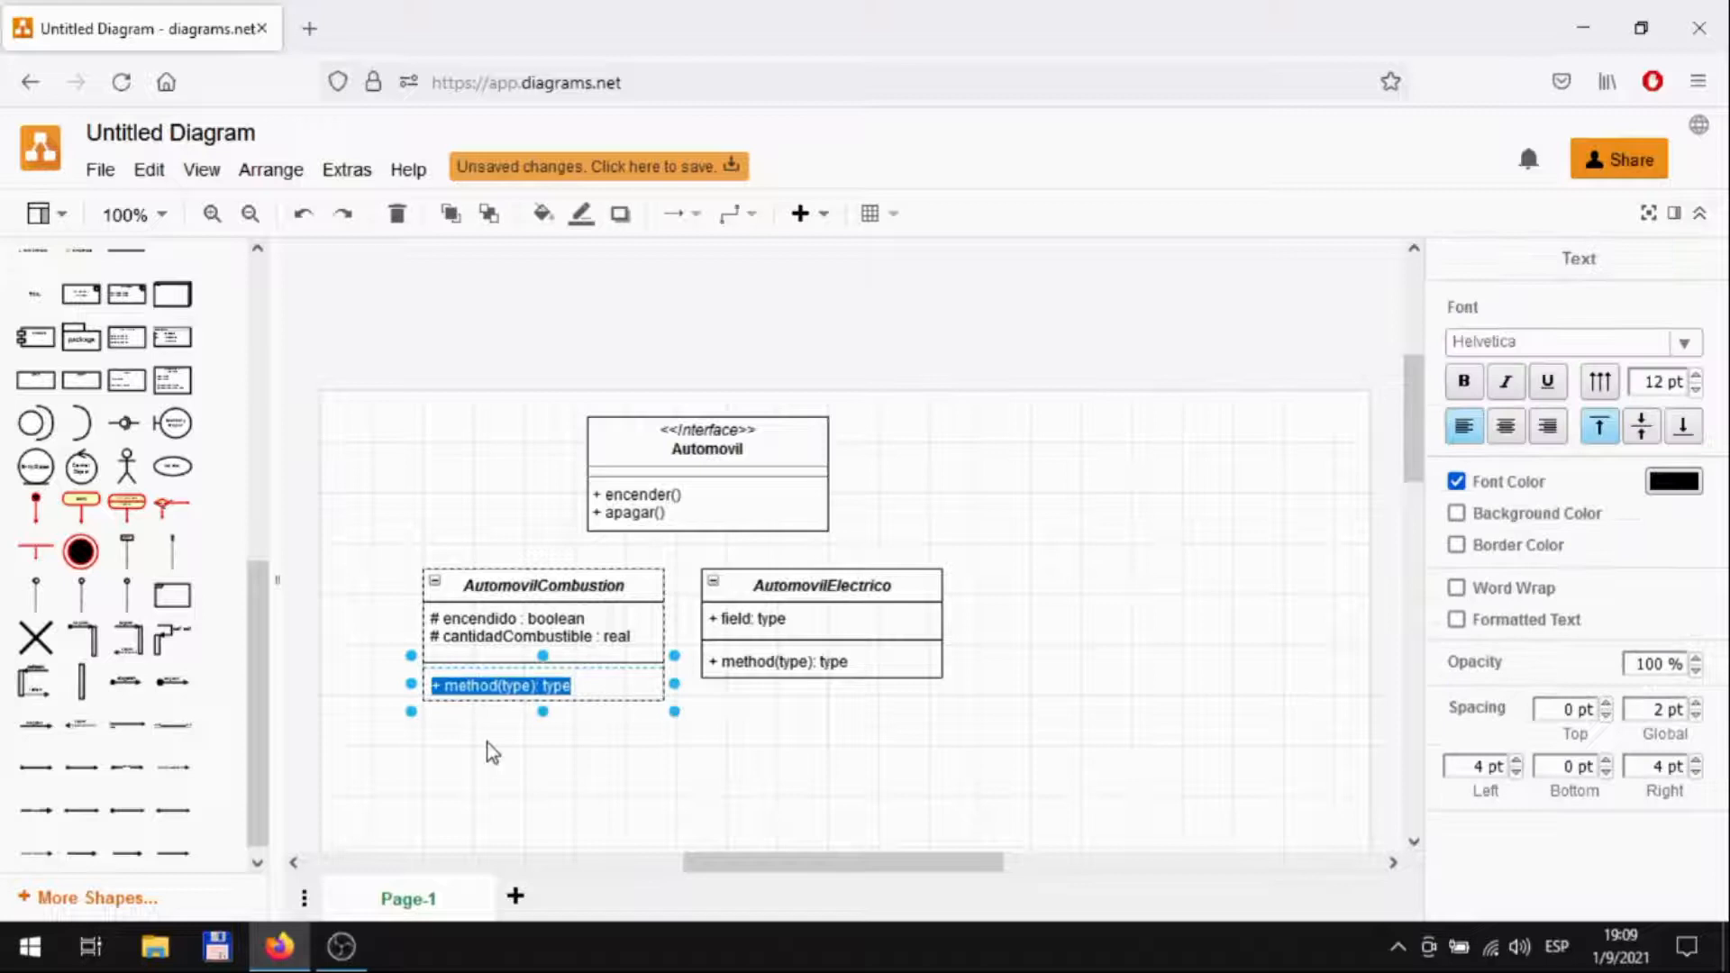
{"action": "left_click", "coordinate": [495, 690]}
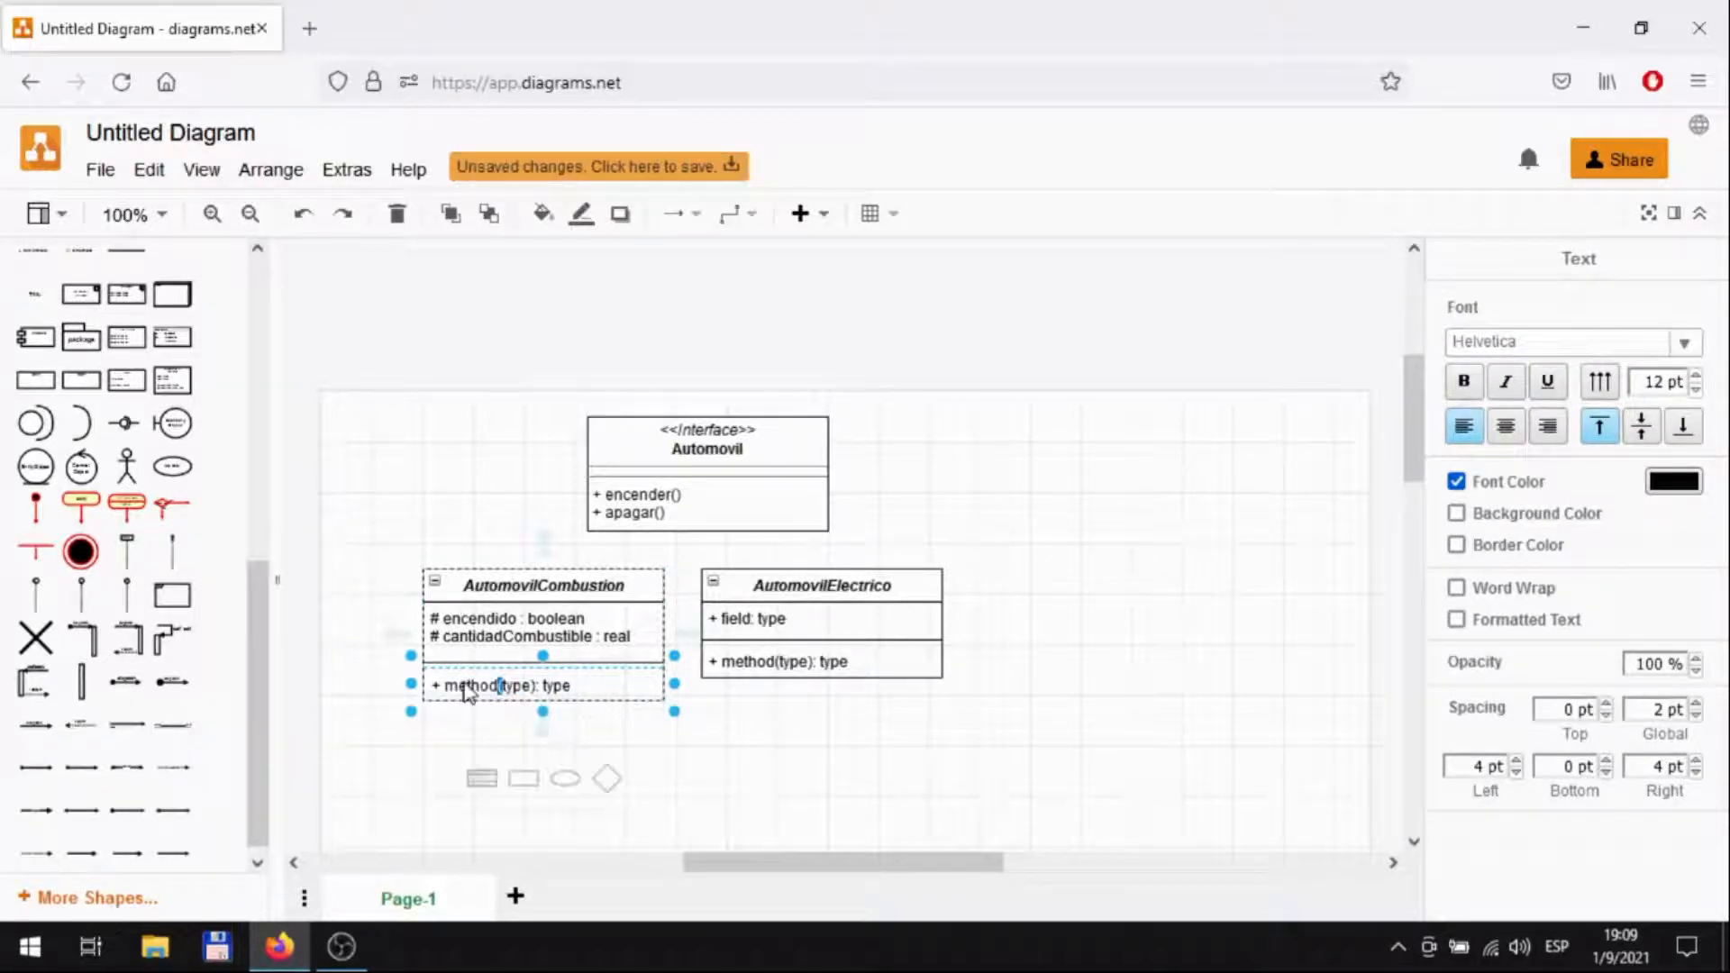
{"action": "double_click", "coordinate": [465, 685]}
{"action": "type", "text": "encender"}
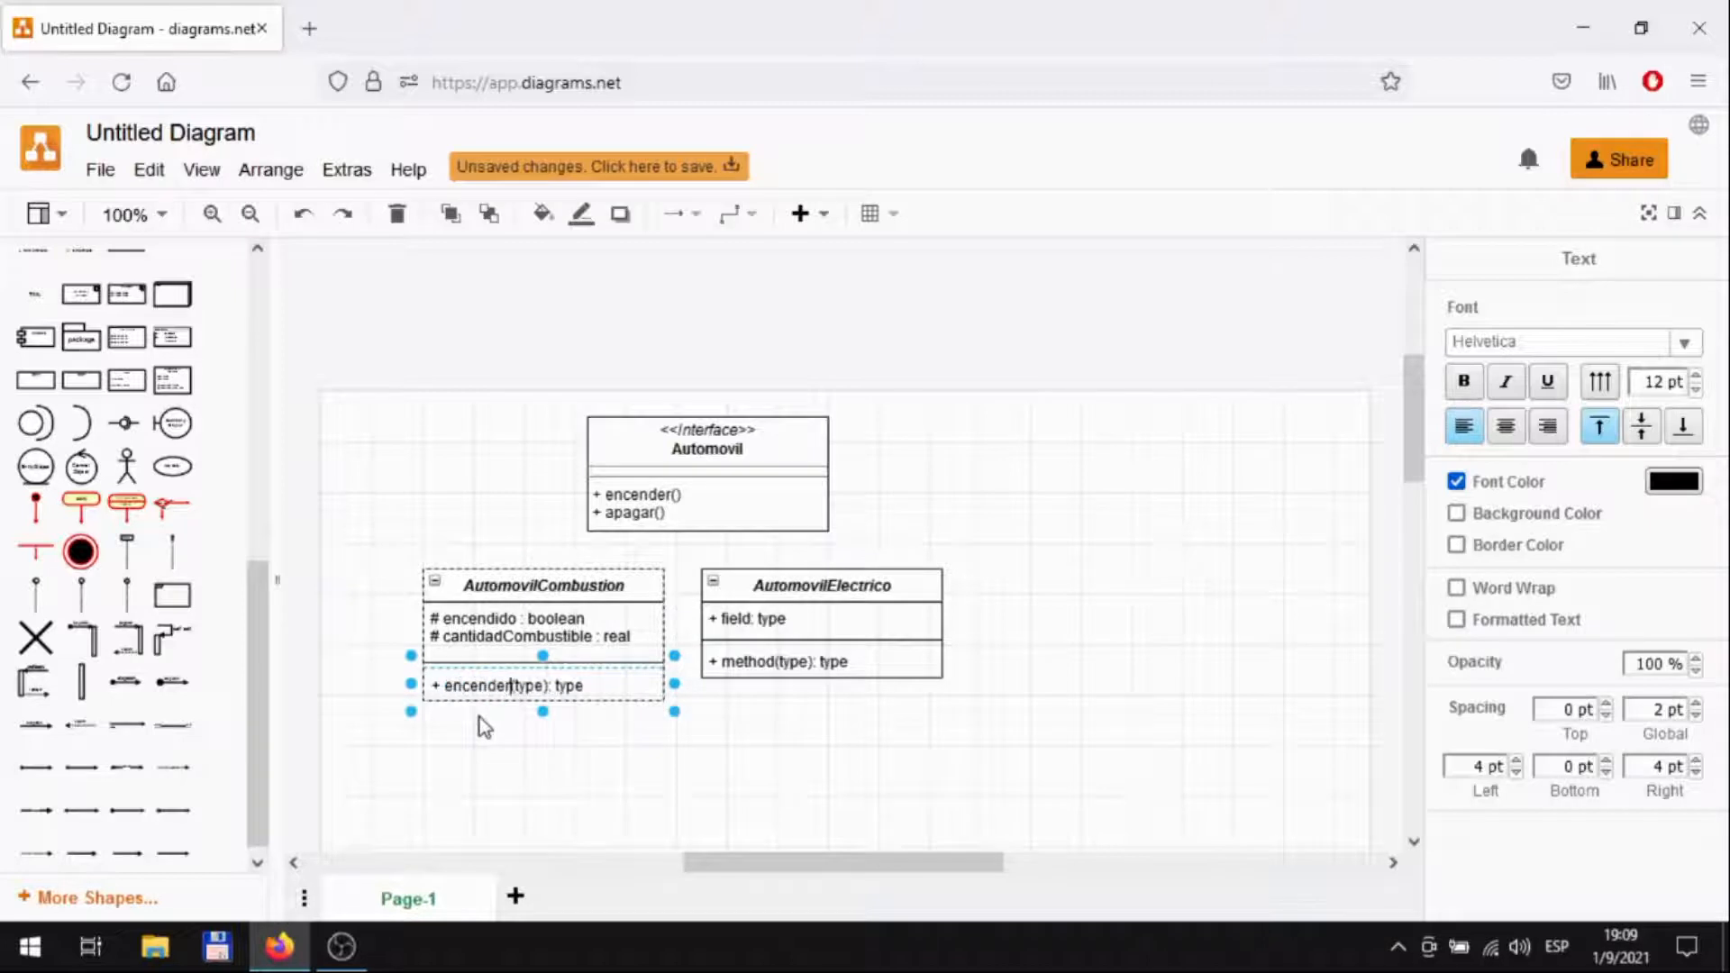
{"action": "key", "text": "BackSpace"}
{"action": "key", "text": "BackSpace"}
{"action": "key", "text": "BackSpace"}
{"action": "key", "text": "BackSpace"}
{"action": "key", "text": "BackSpace"}
{"action": "key", "text": "BackSpace"}
{"action": "key", "text": "BackSpace"}
{"action": "key", "text": "BackSpace"}
{"action": "key", "text": "BackSpace"}
{"action": "key", "text": "BackSpace"}
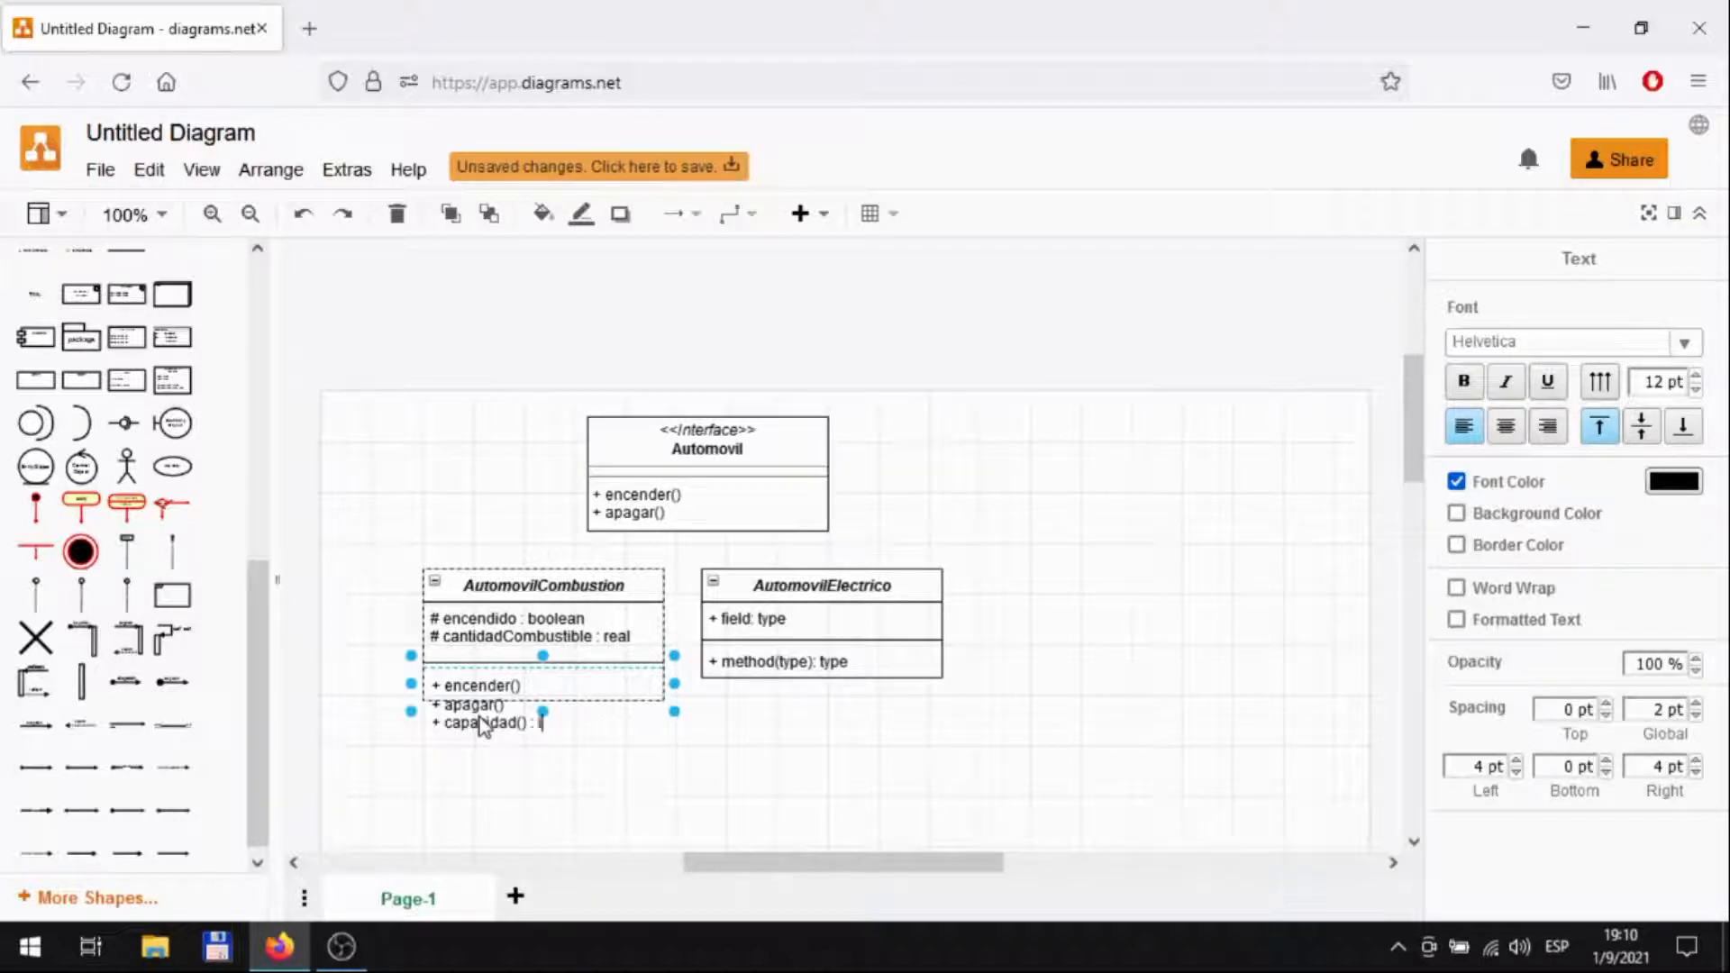
{"action": "left_click", "coordinate": [652, 759]}
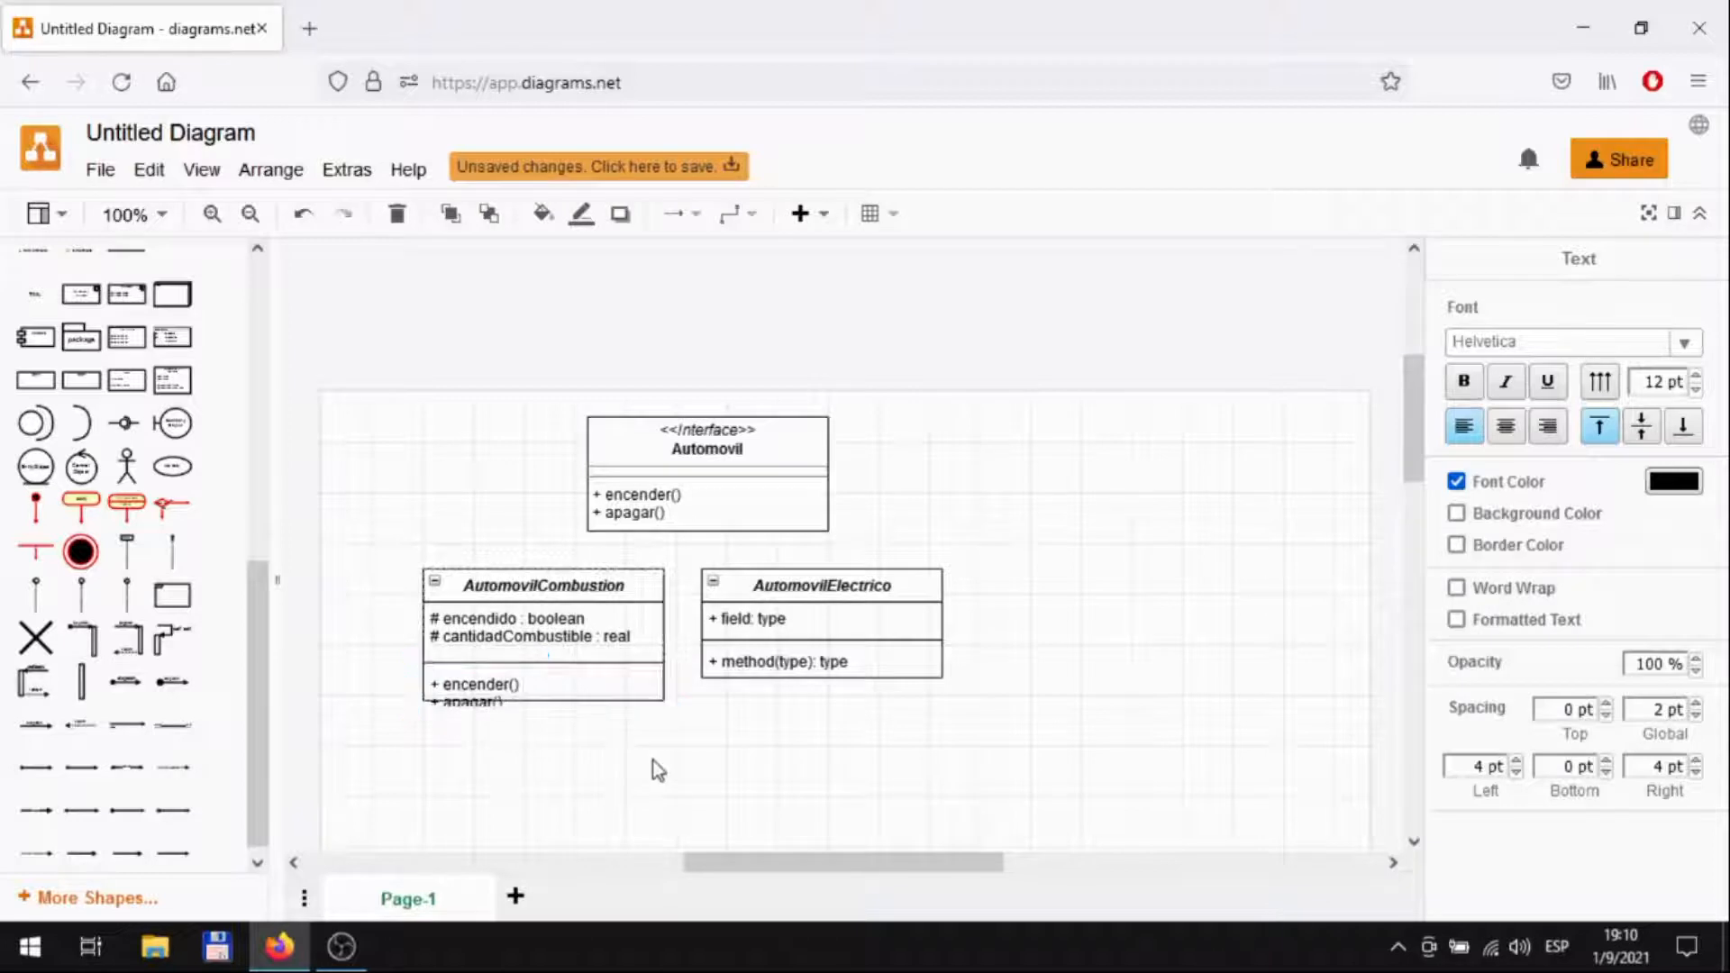
Increase the height of AutomovilCombustion's method compartment to fit all three methods
{"action": "left_click", "coordinate": [617, 677]}
{"action": "left_click_drag", "start_coordinate": [543, 711], "coordinate": [558, 750]}
{"action": "left_click", "coordinate": [733, 770]}
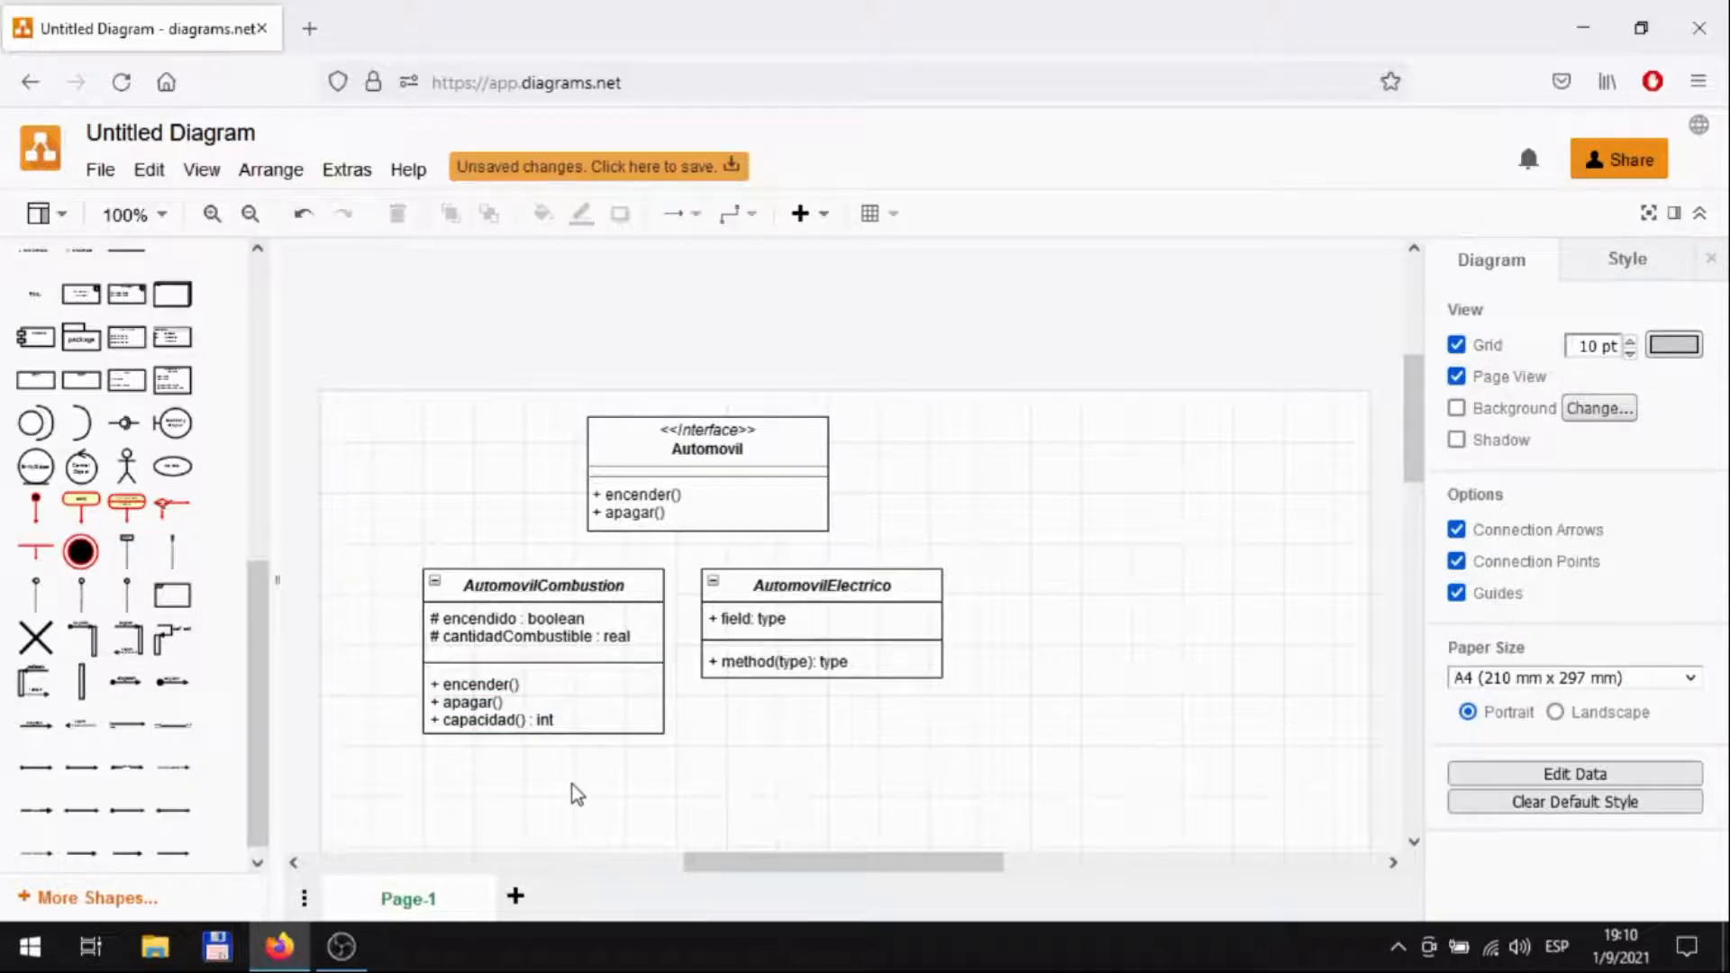
Enable formatted text for AutomovilCombustion's methods and italicize only the line "+ capacidad() : int"
{"action": "left_click", "coordinate": [493, 723]}
{"action": "double_click", "coordinate": [501, 735]}
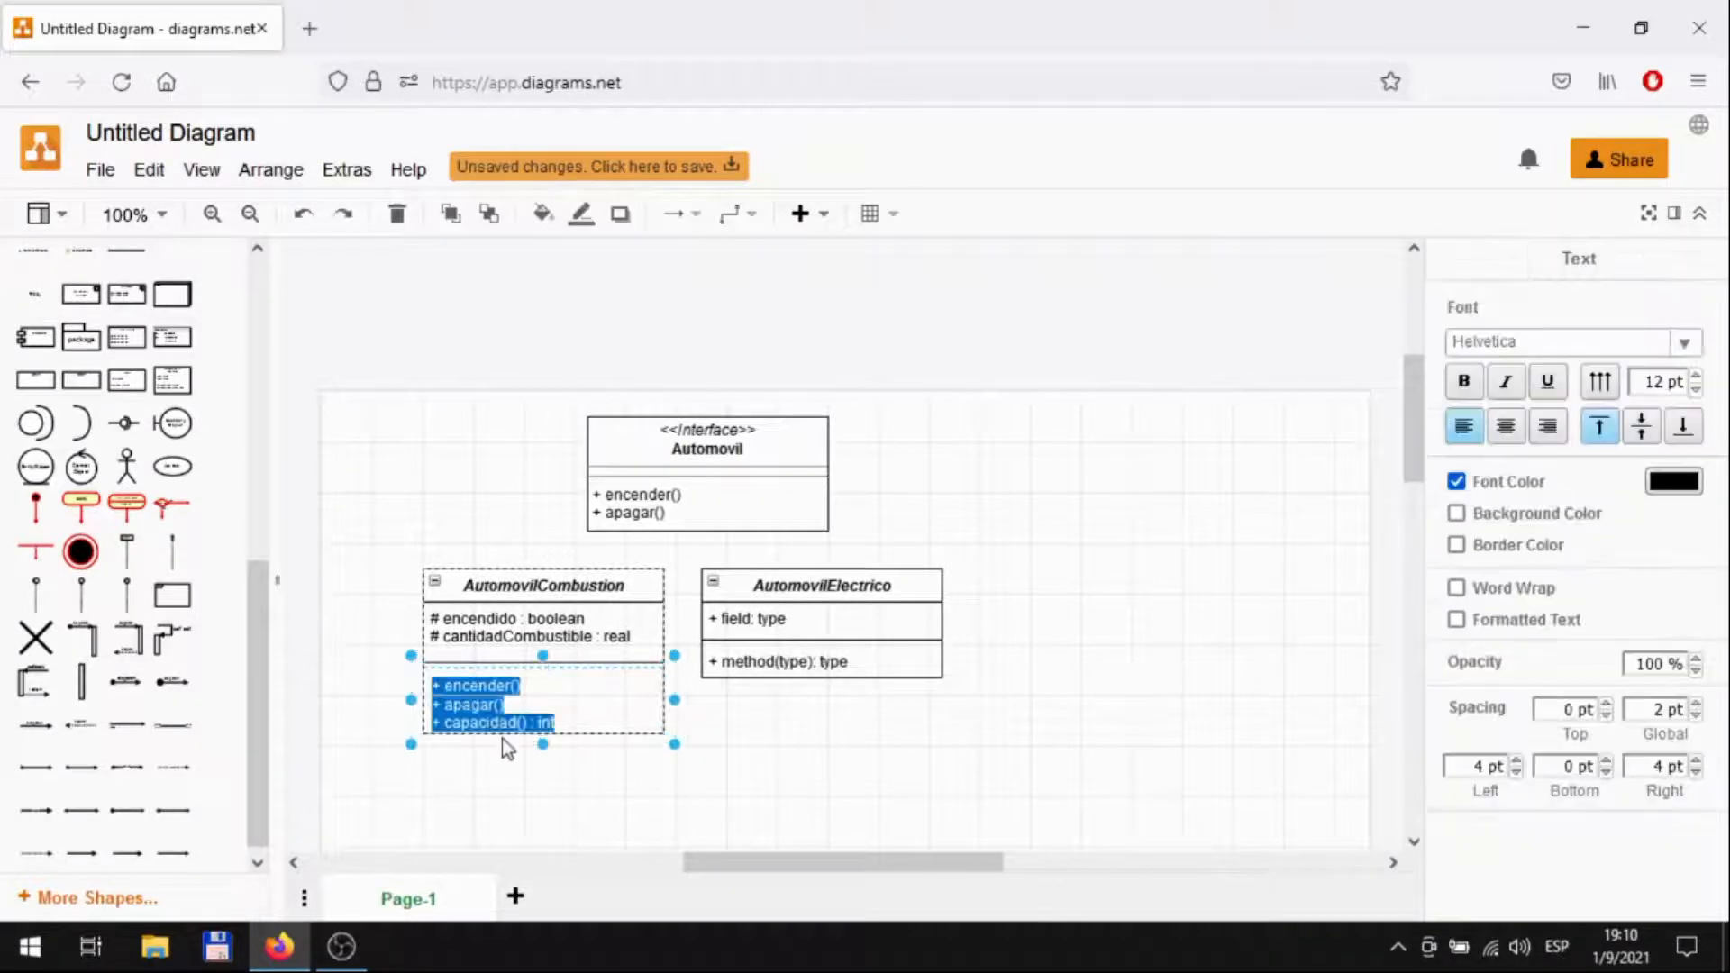
{"action": "left_click", "coordinate": [445, 731]}
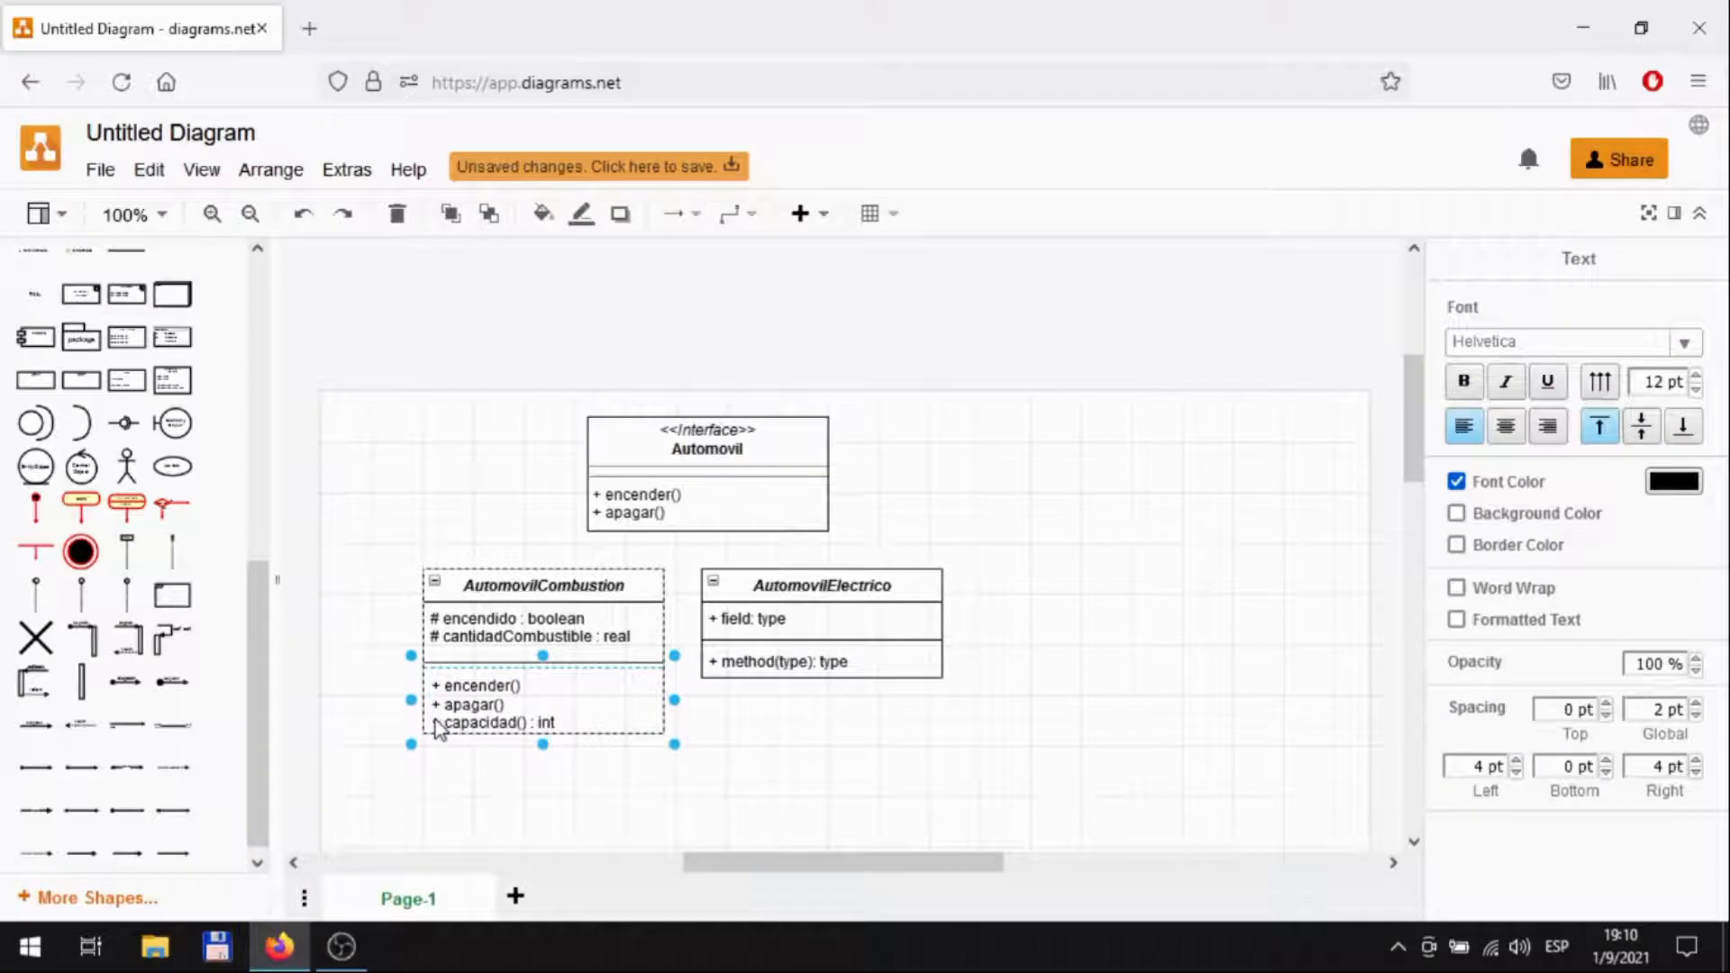
{"action": "left_click_drag", "start_coordinate": [436, 724], "coordinate": [567, 716]}
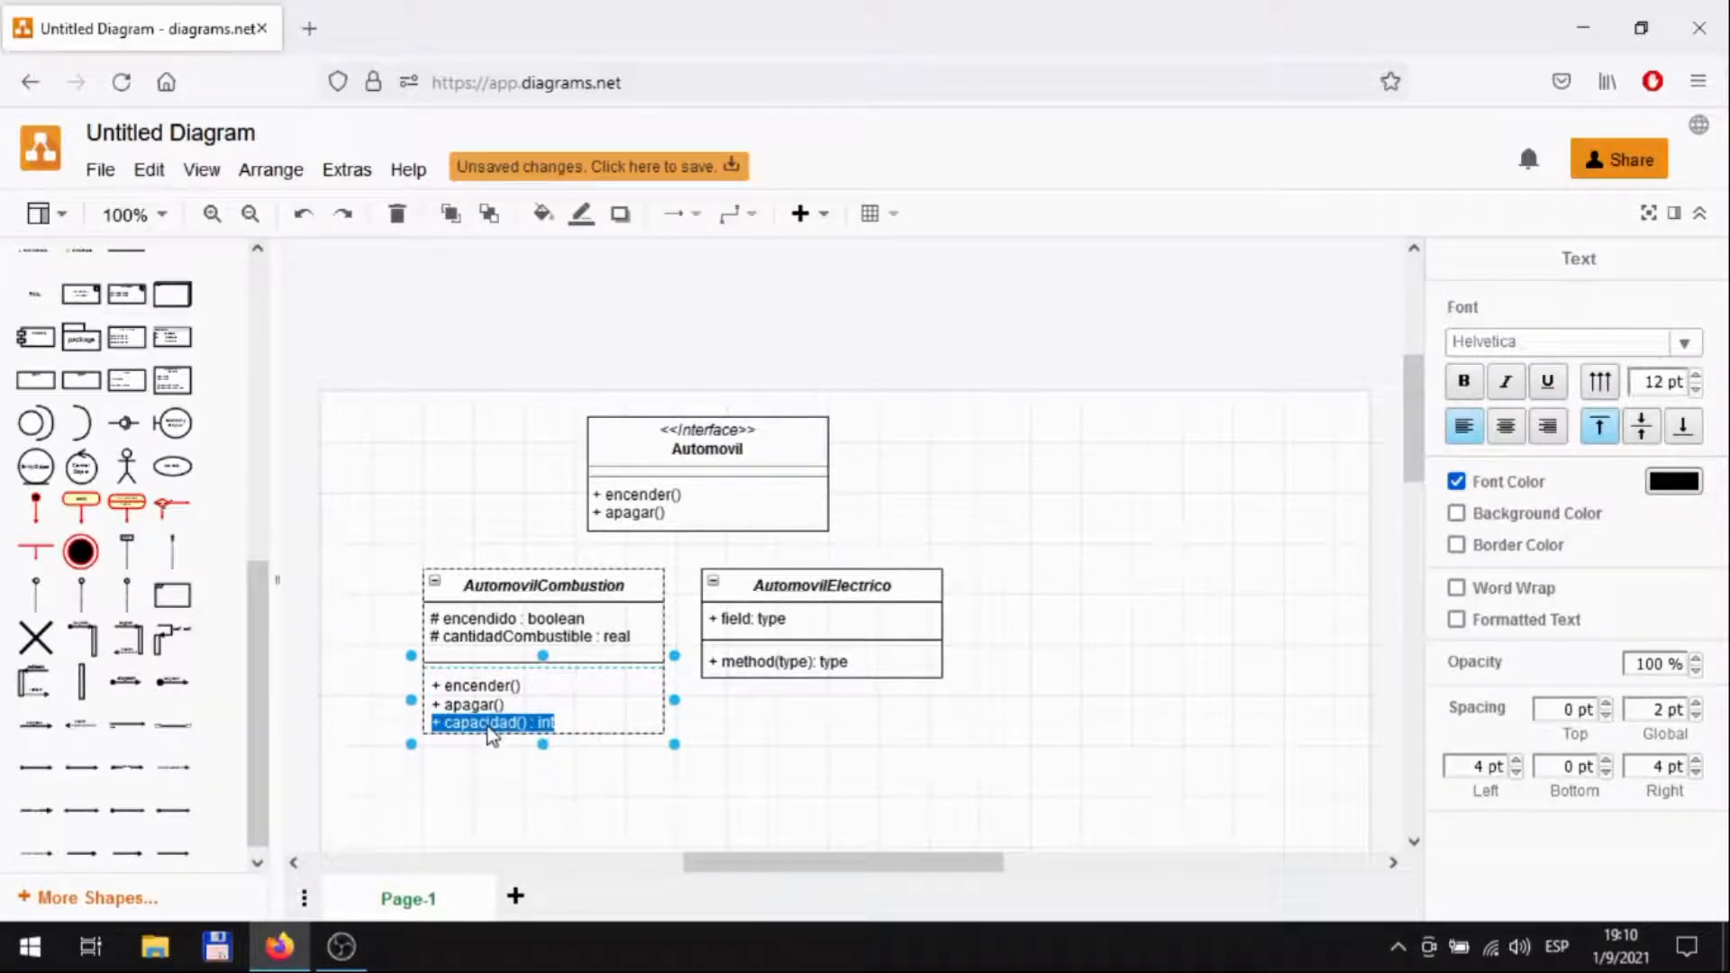
{"action": "left_click", "coordinate": [1457, 619]}
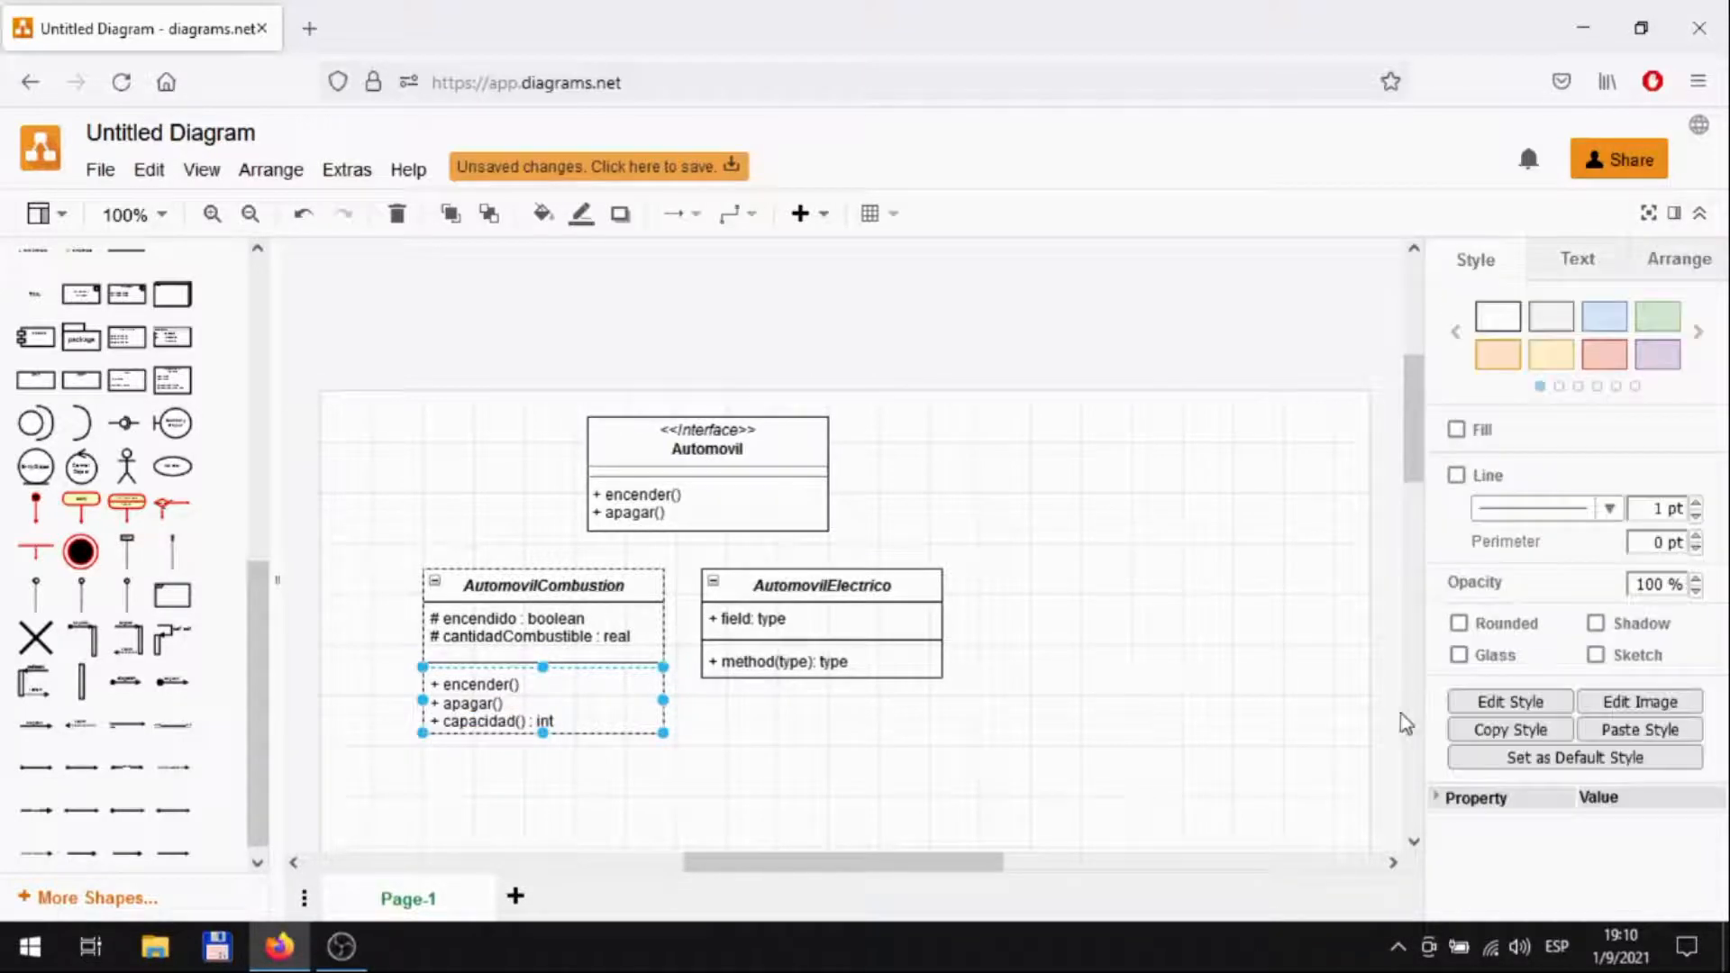
{"action": "double_click", "coordinate": [480, 723]}
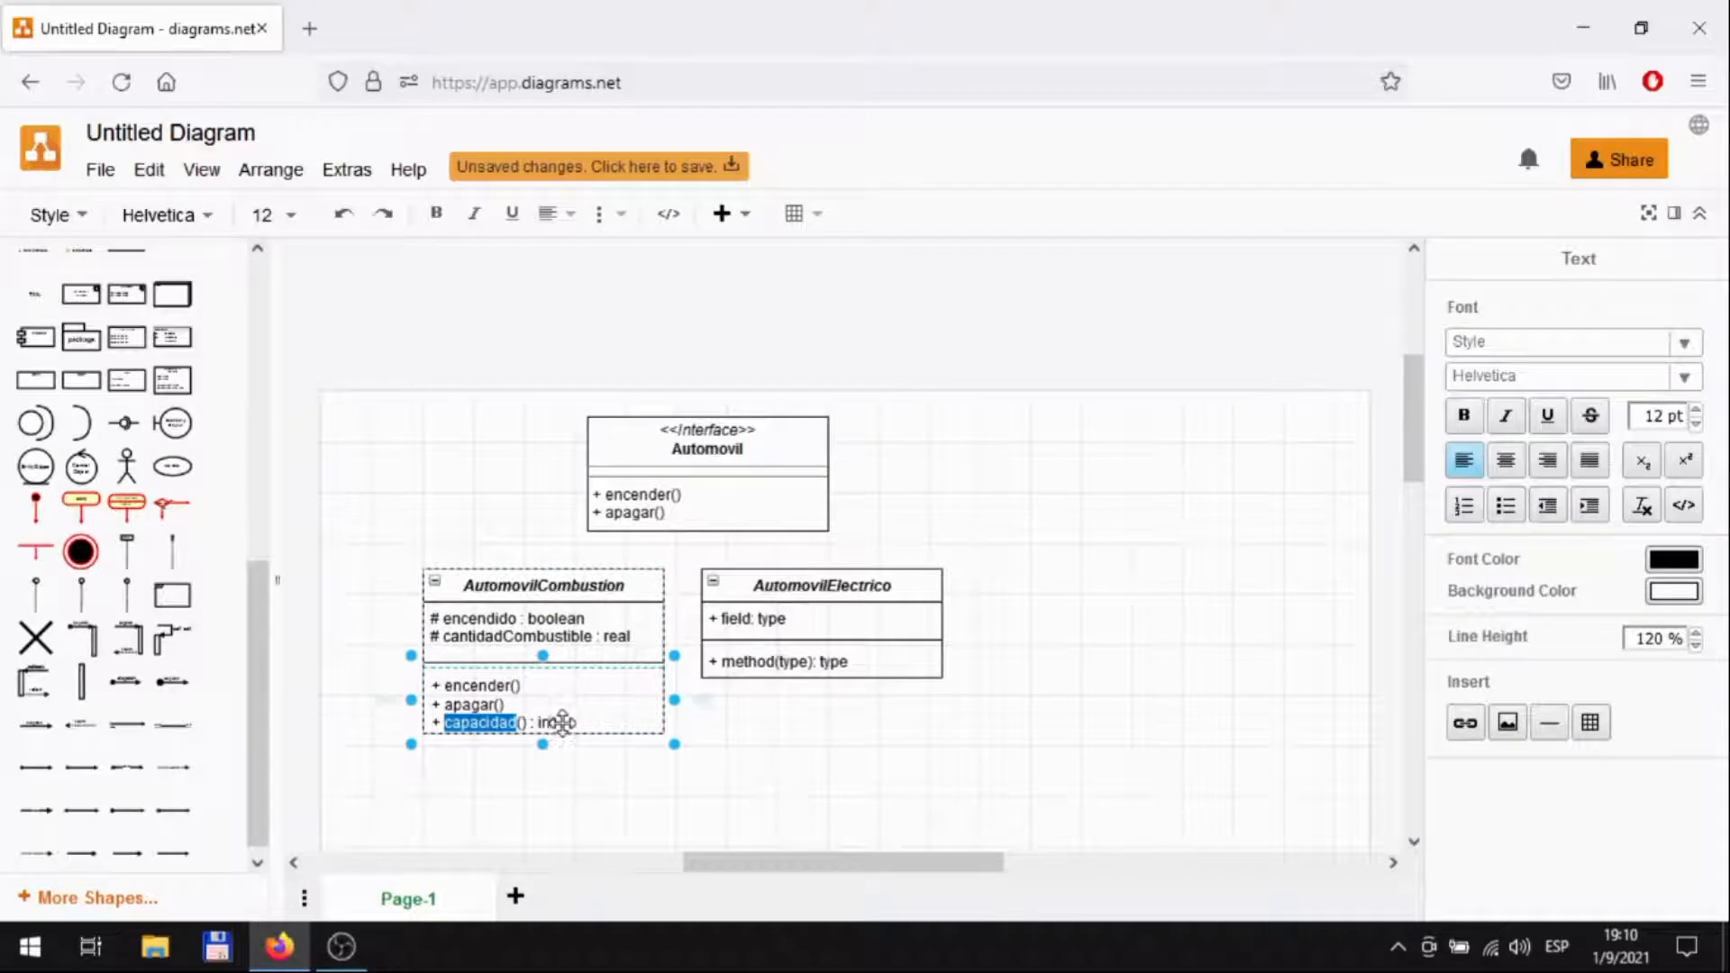
{"action": "key", "text": "Home"}
{"action": "key", "text": "shift+End"}
{"action": "left_click", "coordinate": [1505, 416]}
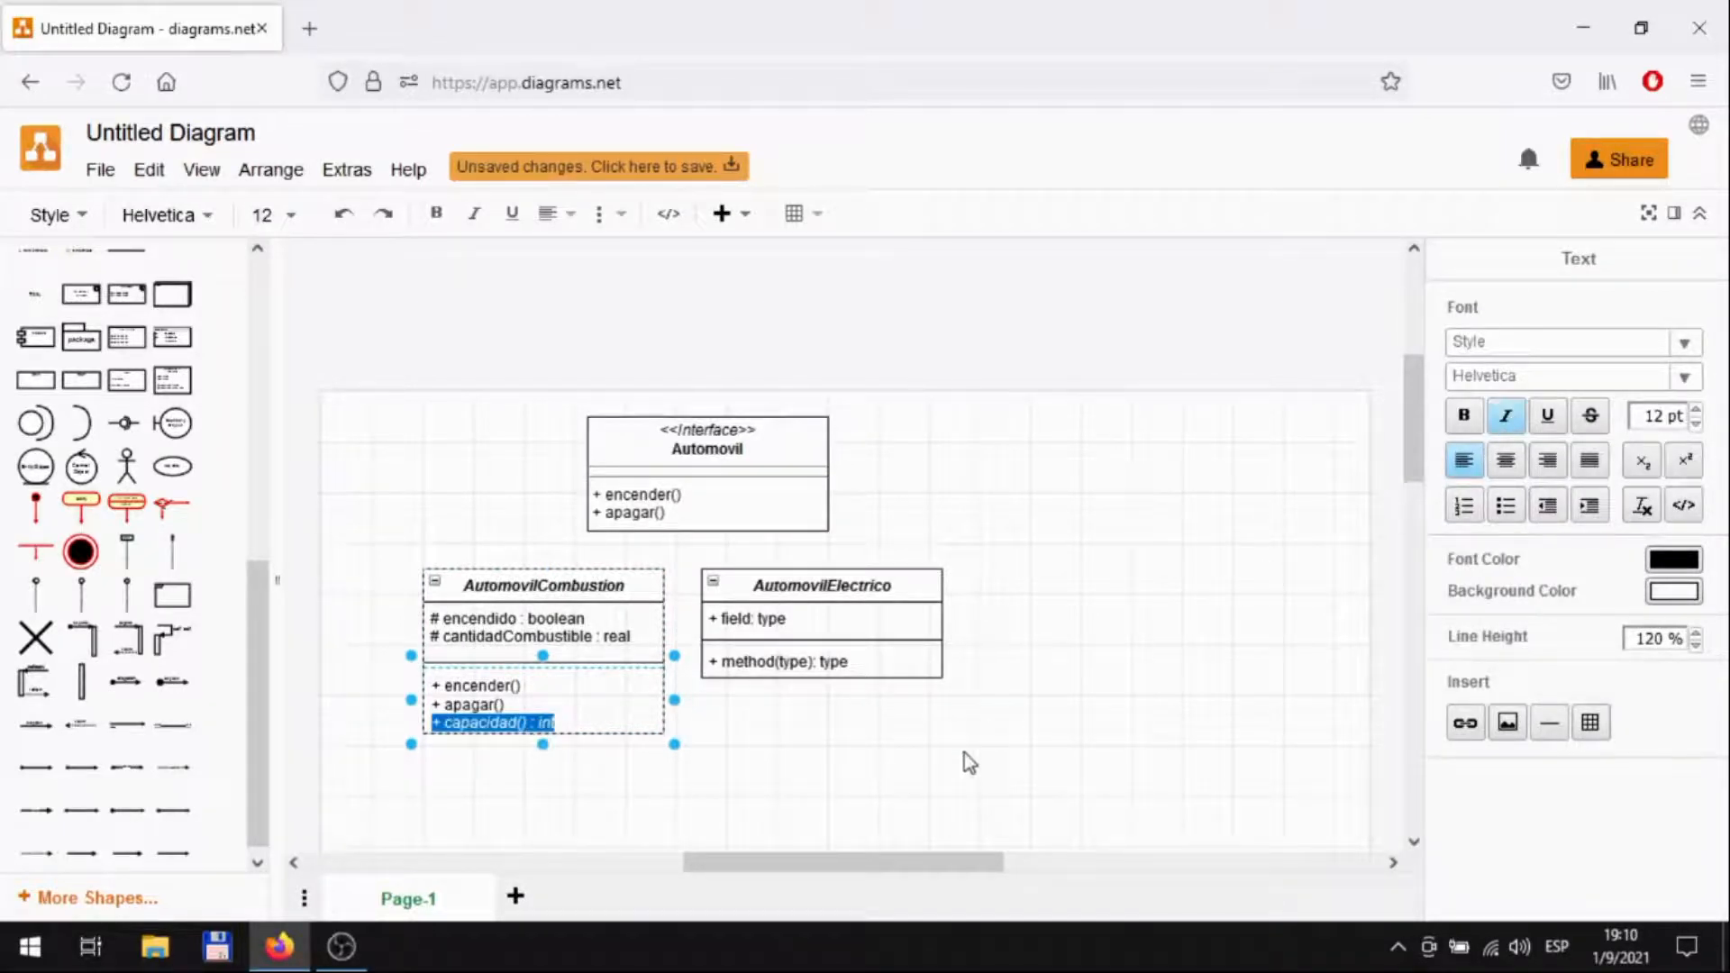
{"action": "left_click", "coordinate": [946, 772]}
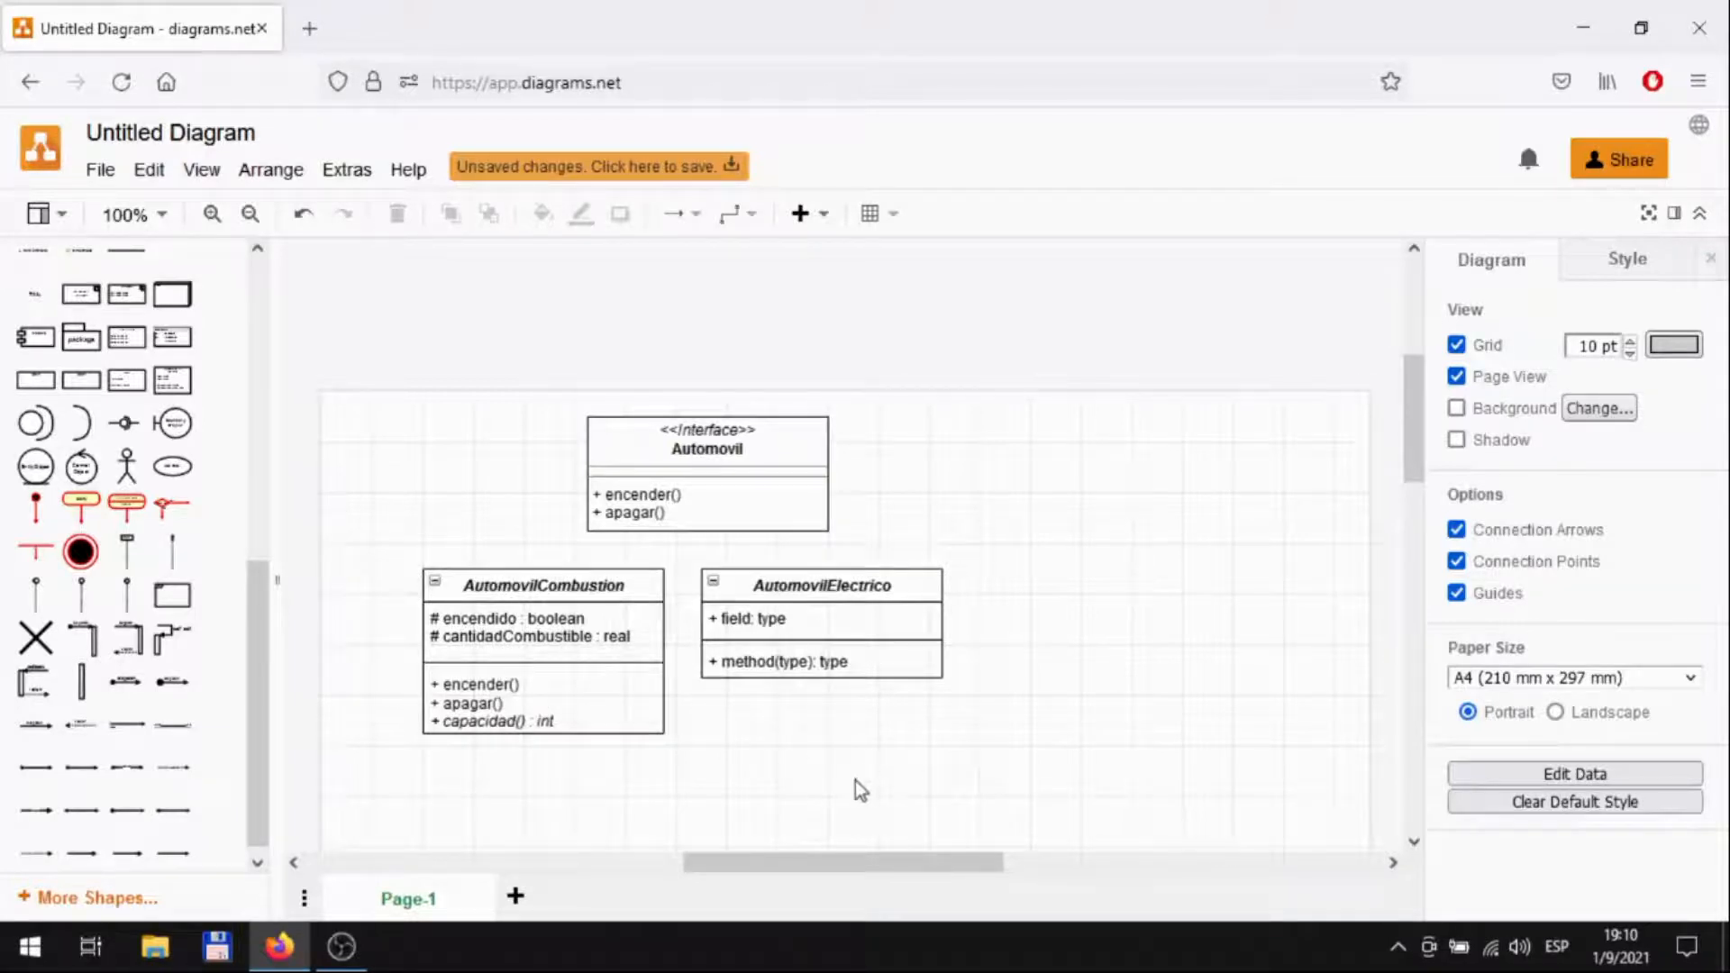
Duplicate the AutomovilCombustion class and place the copy directly below the original, left edges aligned
{"action": "scroll", "coordinate": [856, 780], "scroll_direction": "down", "scroll_amount": 2}
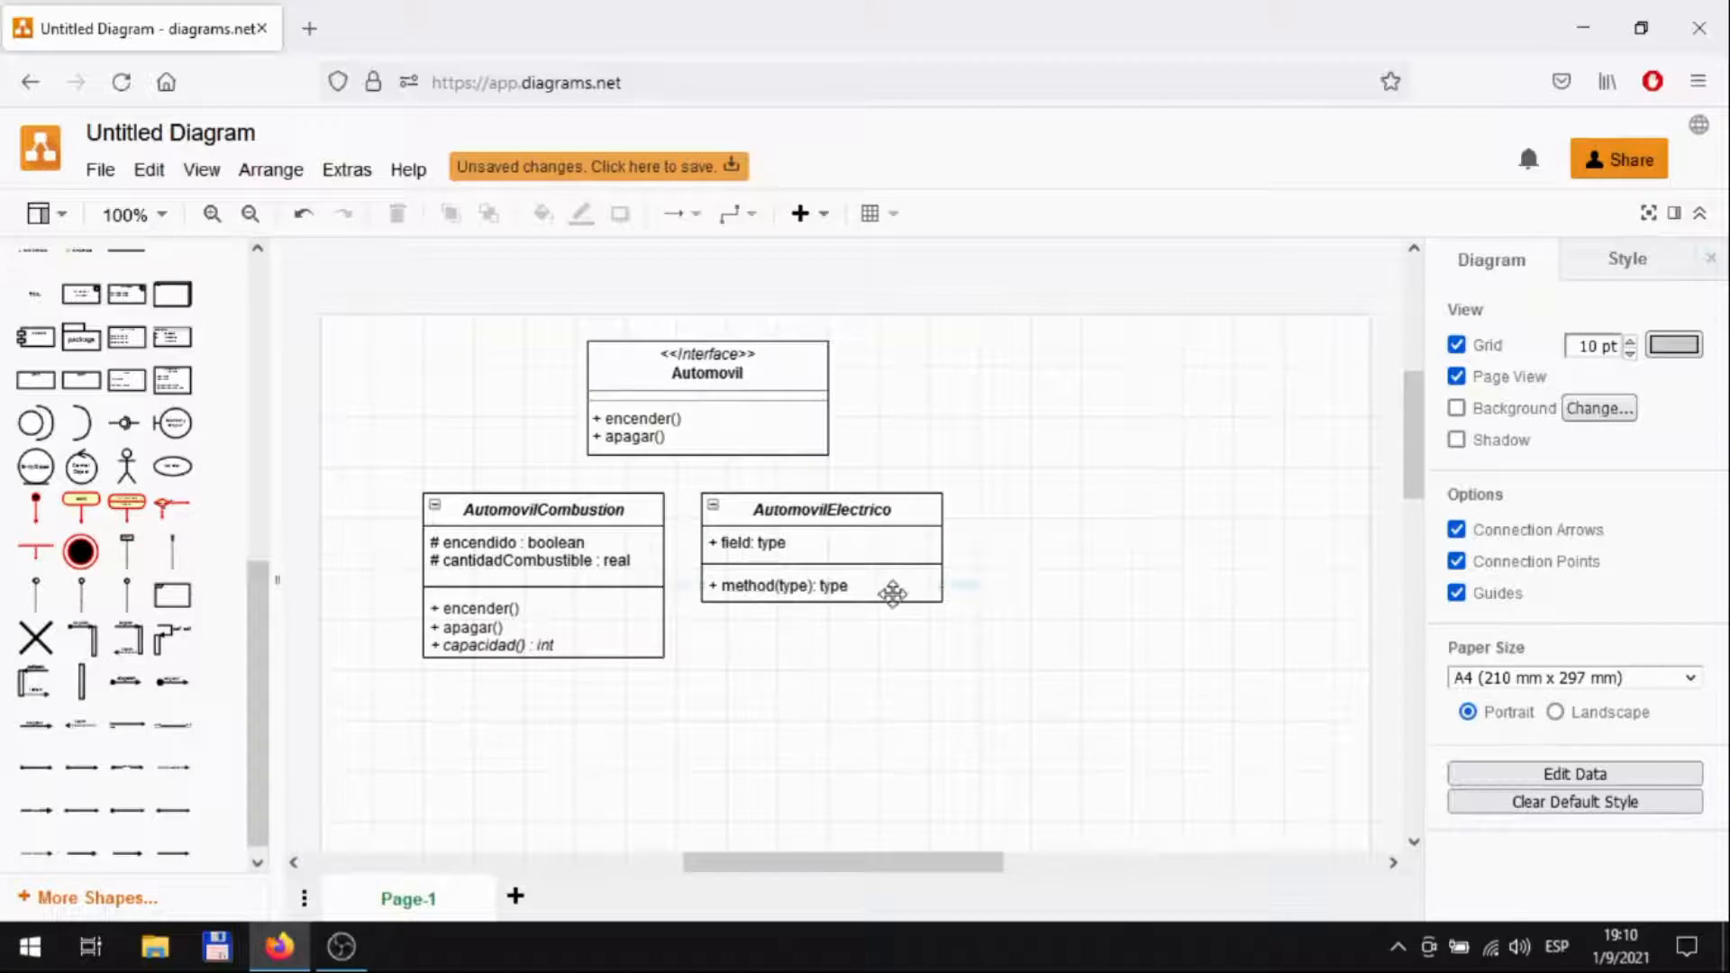
{"action": "double_click", "coordinate": [769, 586]}
{"action": "left_click", "coordinate": [755, 689]}
{"action": "left_click", "coordinate": [637, 652]}
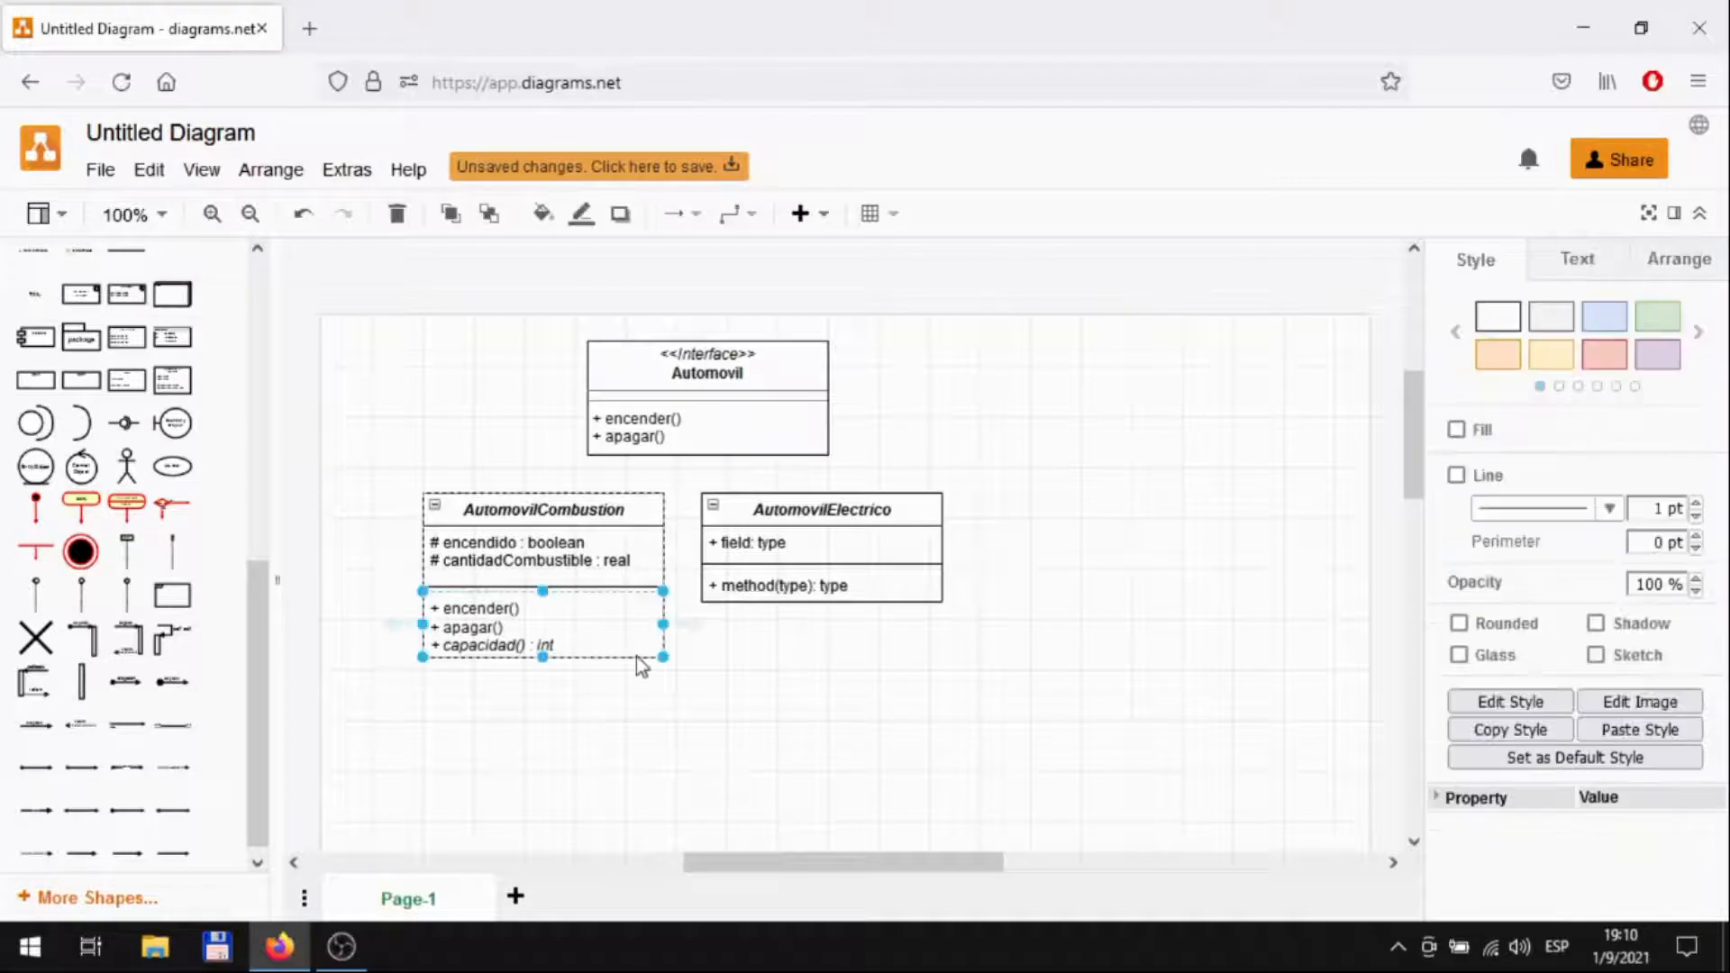
{"action": "left_click", "coordinate": [642, 508]}
{"action": "left_click_drag", "start_coordinate": [643, 508], "coordinate": [622, 707]}
{"action": "scroll", "coordinate": [615, 626], "scroll_direction": "down", "scroll_amount": 2}
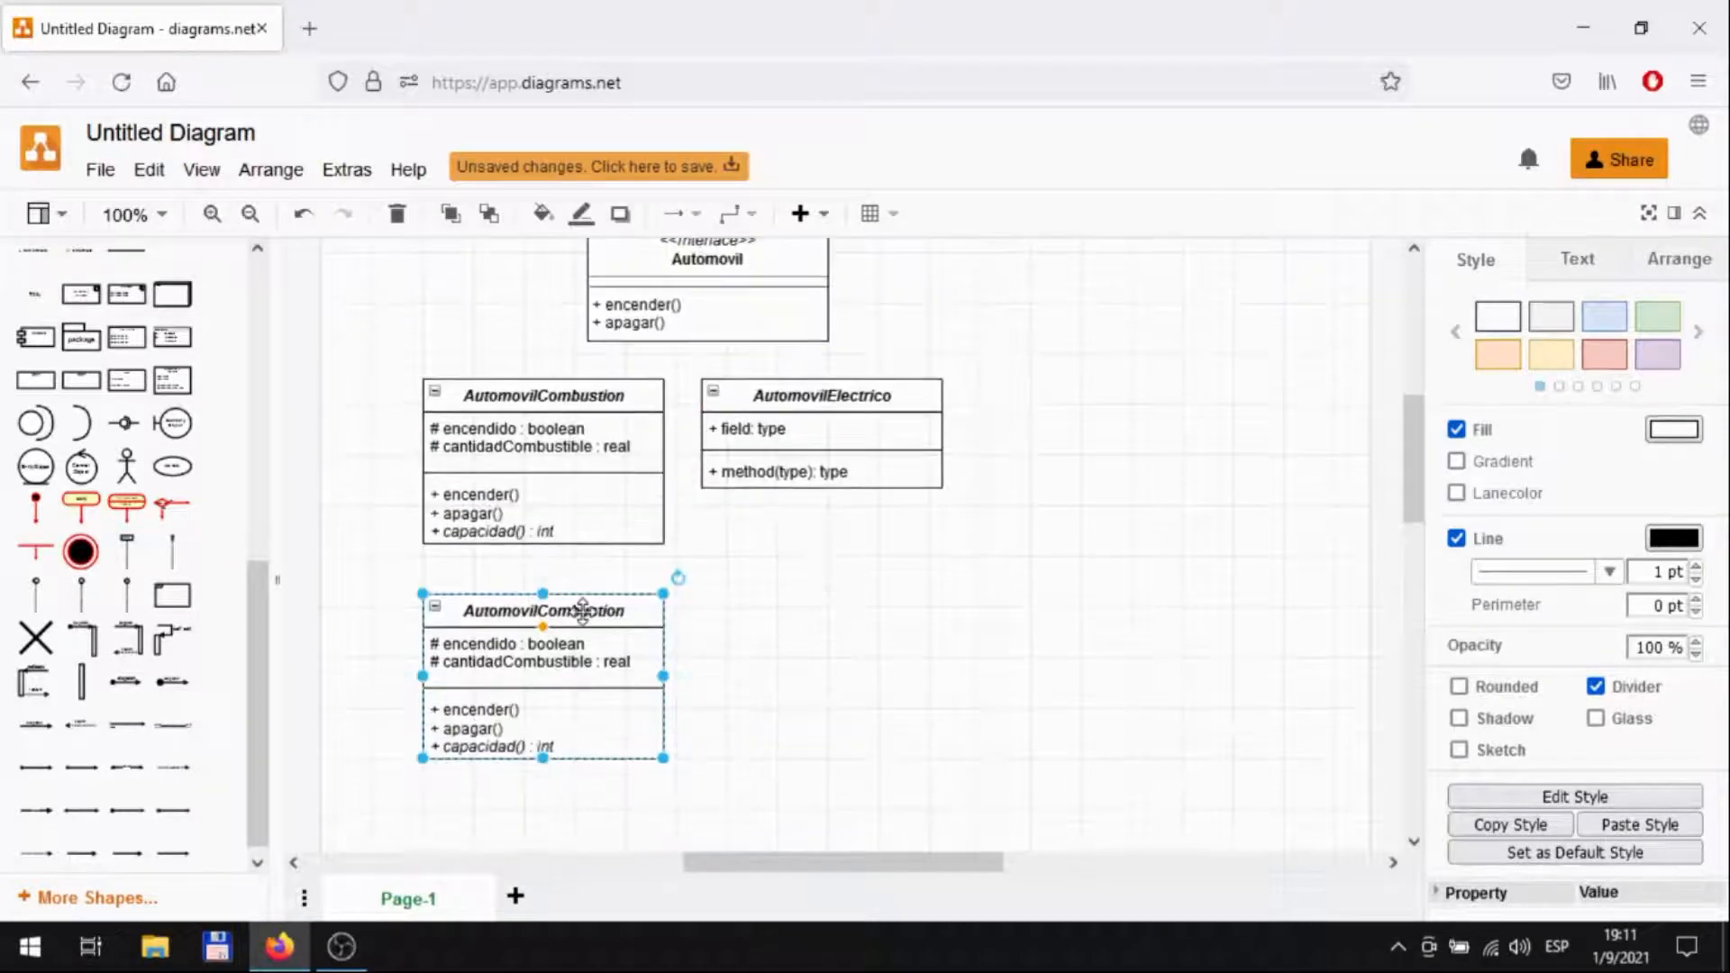
Rename the copied class below AutomovilCombustion as Camion and remove the italics from its name
{"action": "double_click", "coordinate": [582, 613]}
{"action": "type", "text": "Camion"}
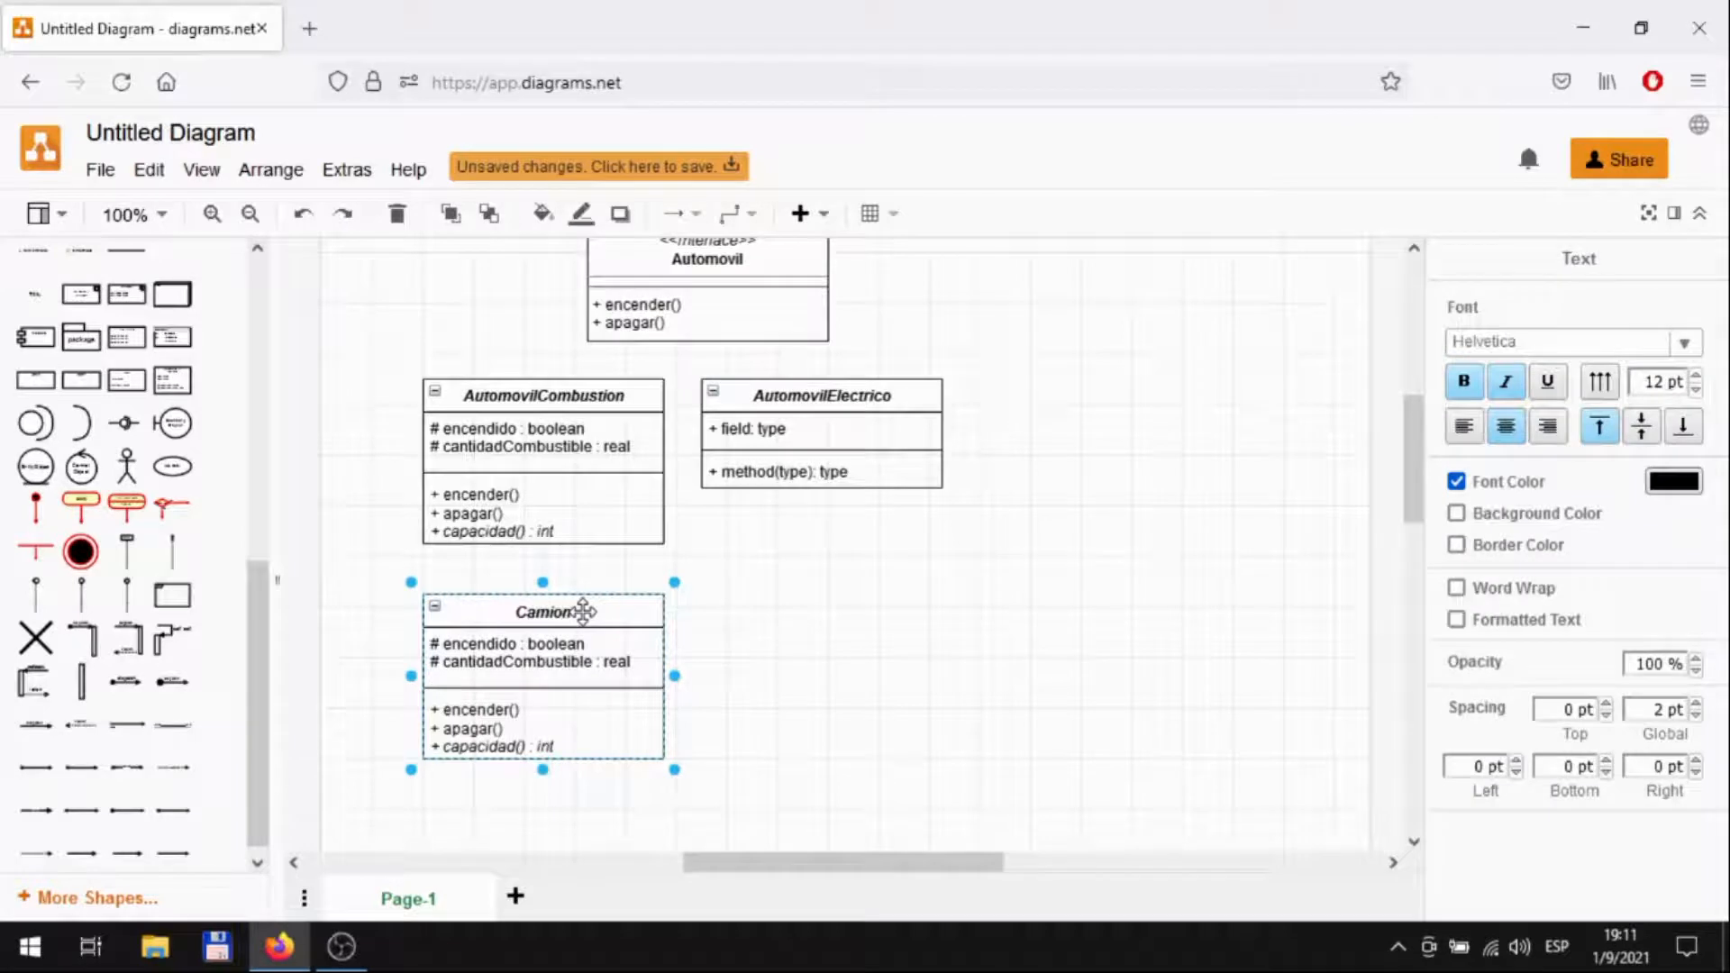
{"action": "key", "text": "ctrl+a"}
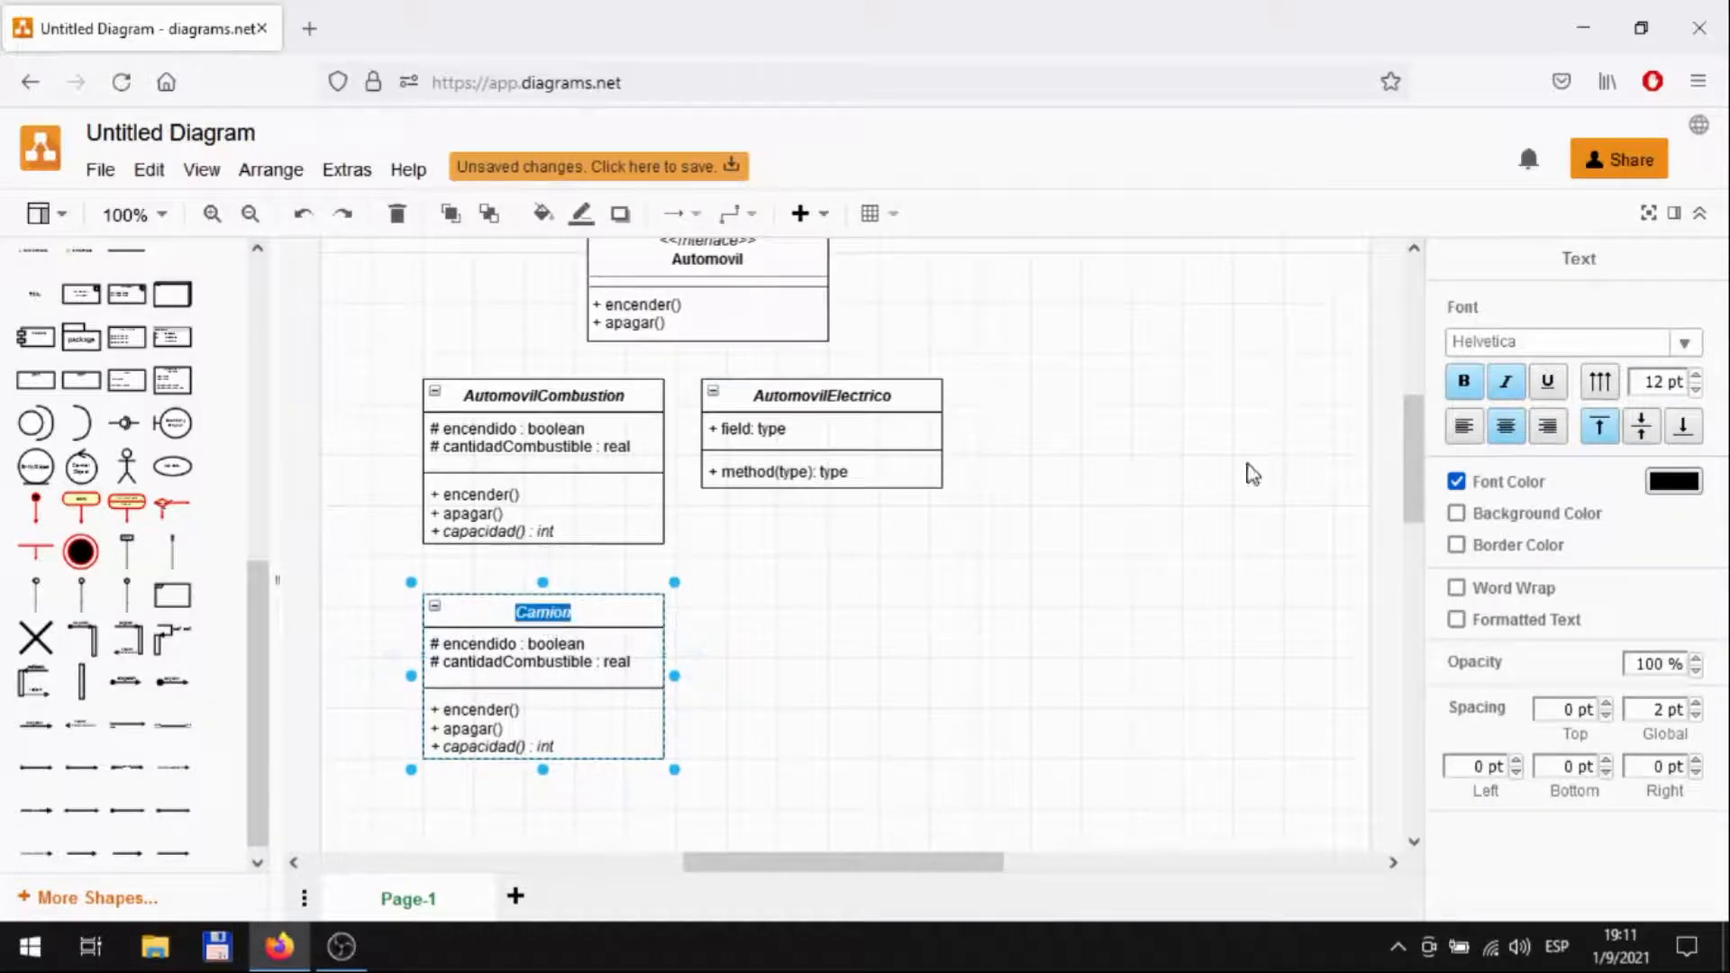
{"action": "left_click", "coordinate": [1505, 381]}
Delete both attributes, encendido and cantidadCombustible, from the Camion class
{"action": "left_click", "coordinate": [489, 724]}
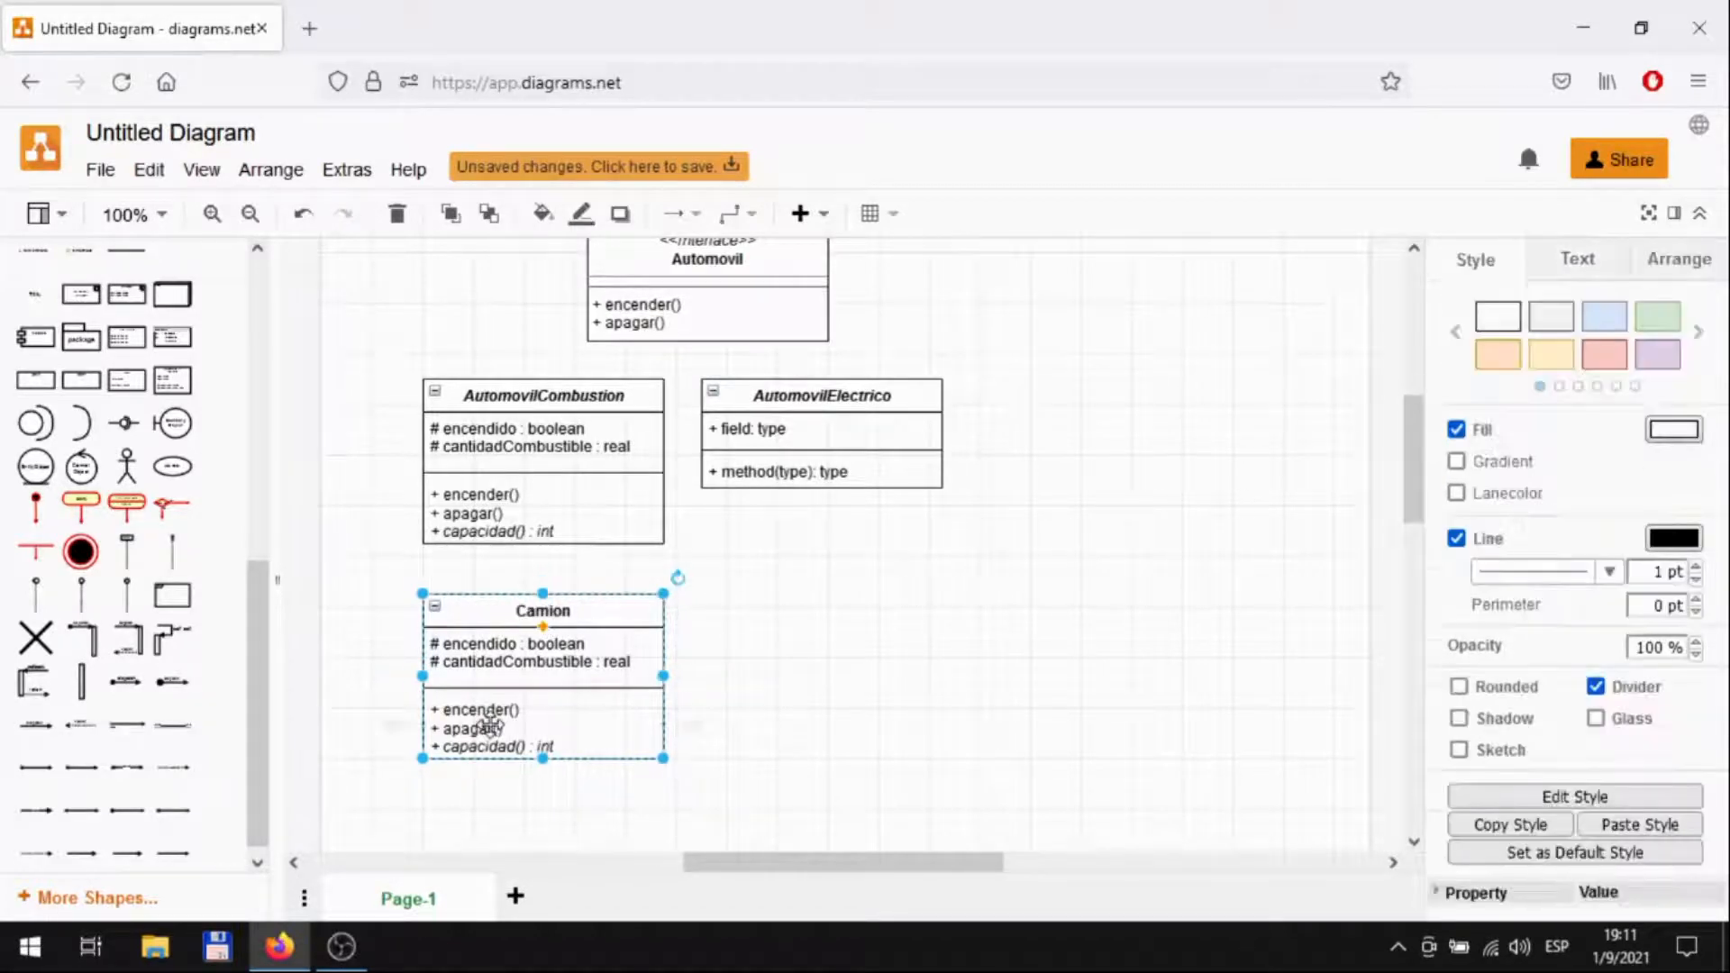
{"action": "double_click", "coordinate": [509, 667]}
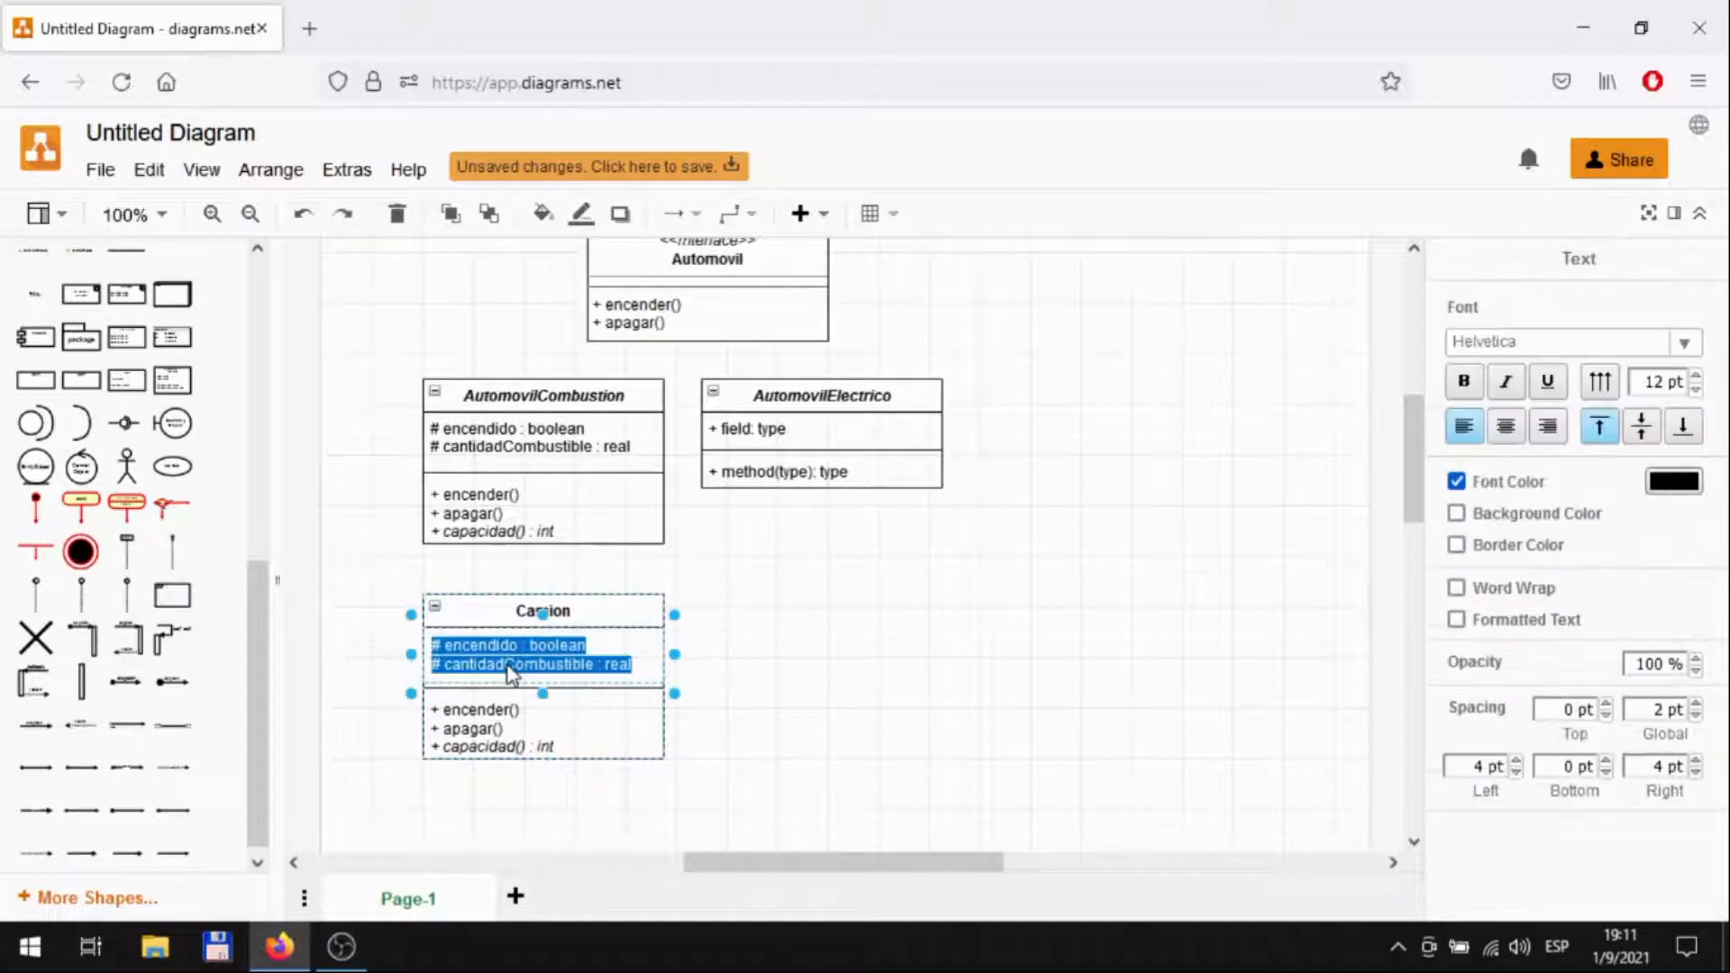
{"action": "key", "text": "BackSpace"}
{"action": "double_click", "coordinate": [485, 711]}
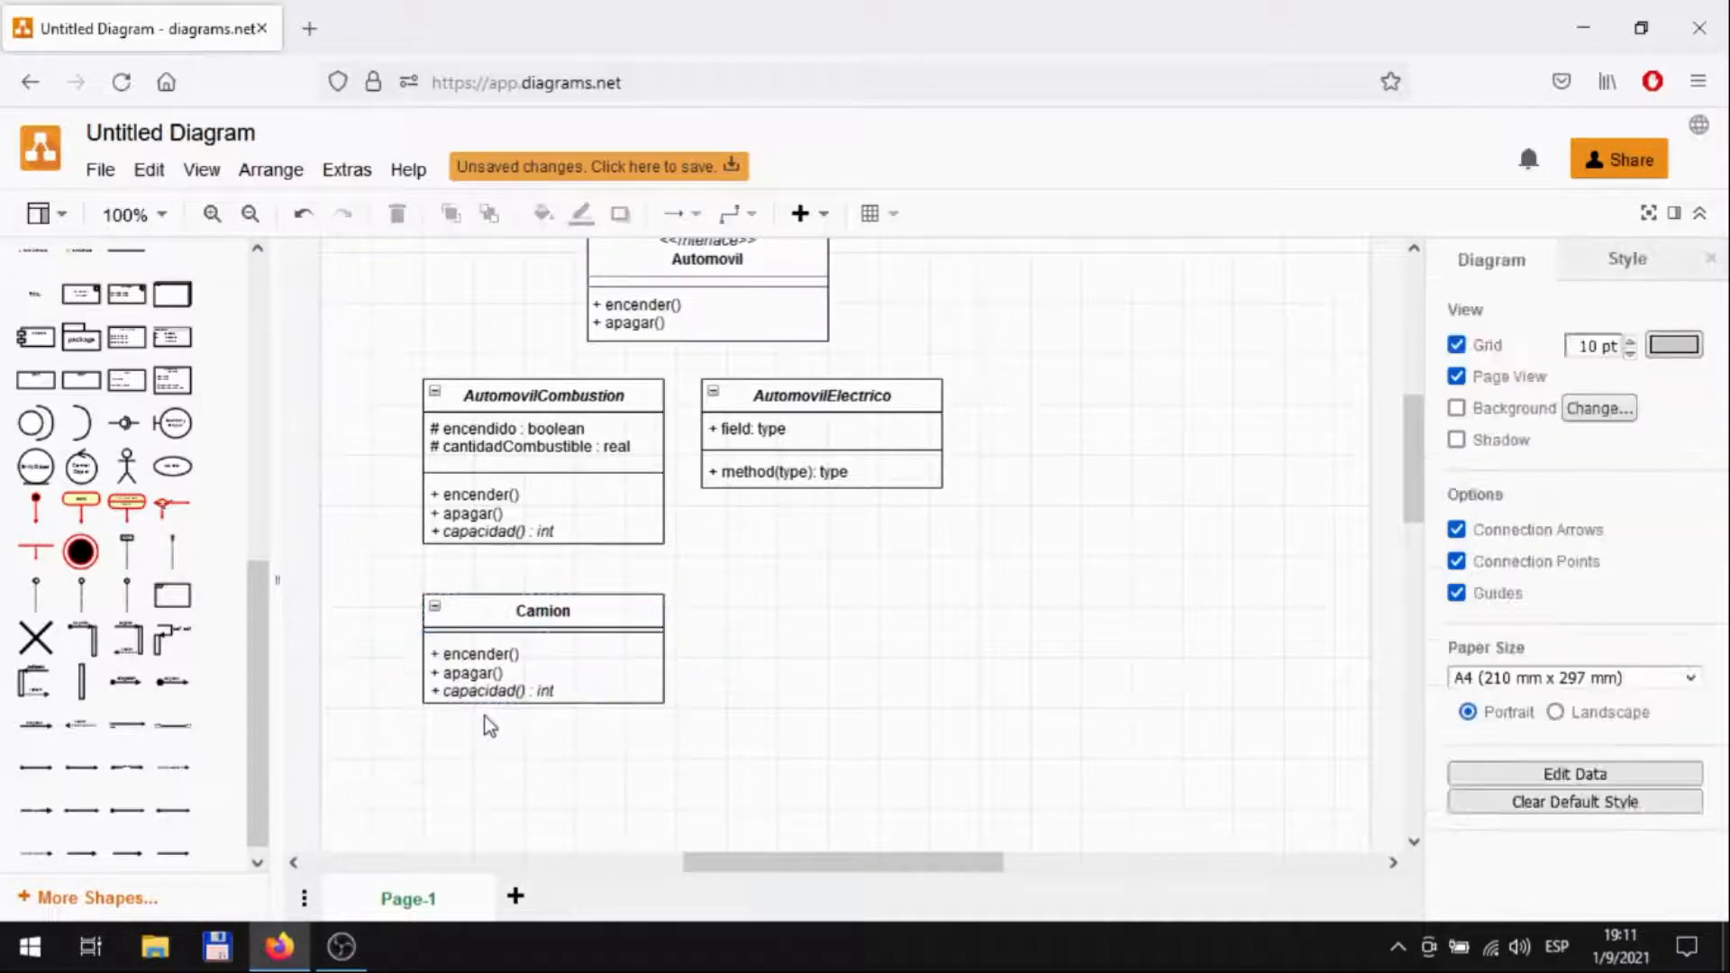
Remove the encender() and apagar() lines from Camion's methods, keeping only "+ capacidad() : int"
{"action": "left_click", "coordinate": [469, 654]}
{"action": "double_click", "coordinate": [466, 656]}
{"action": "left_click_drag", "start_coordinate": [509, 677], "coordinate": [429, 662]}
{"action": "key", "text": "BackSpace"}
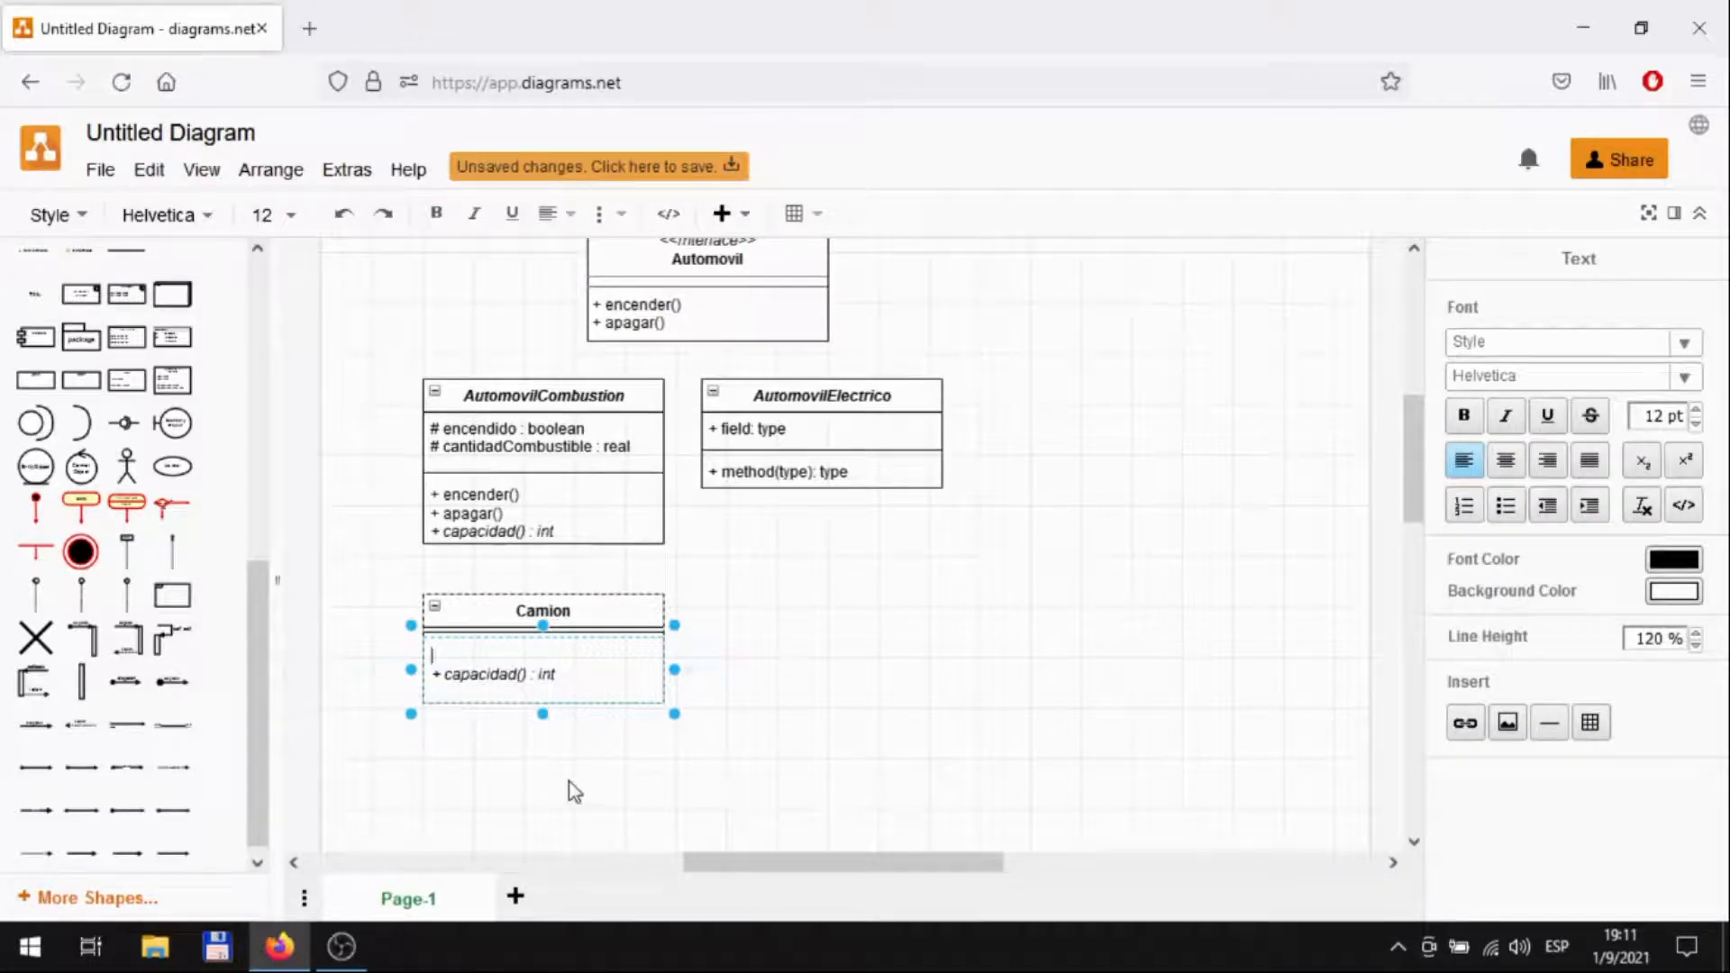
{"action": "key", "text": "Delete"}
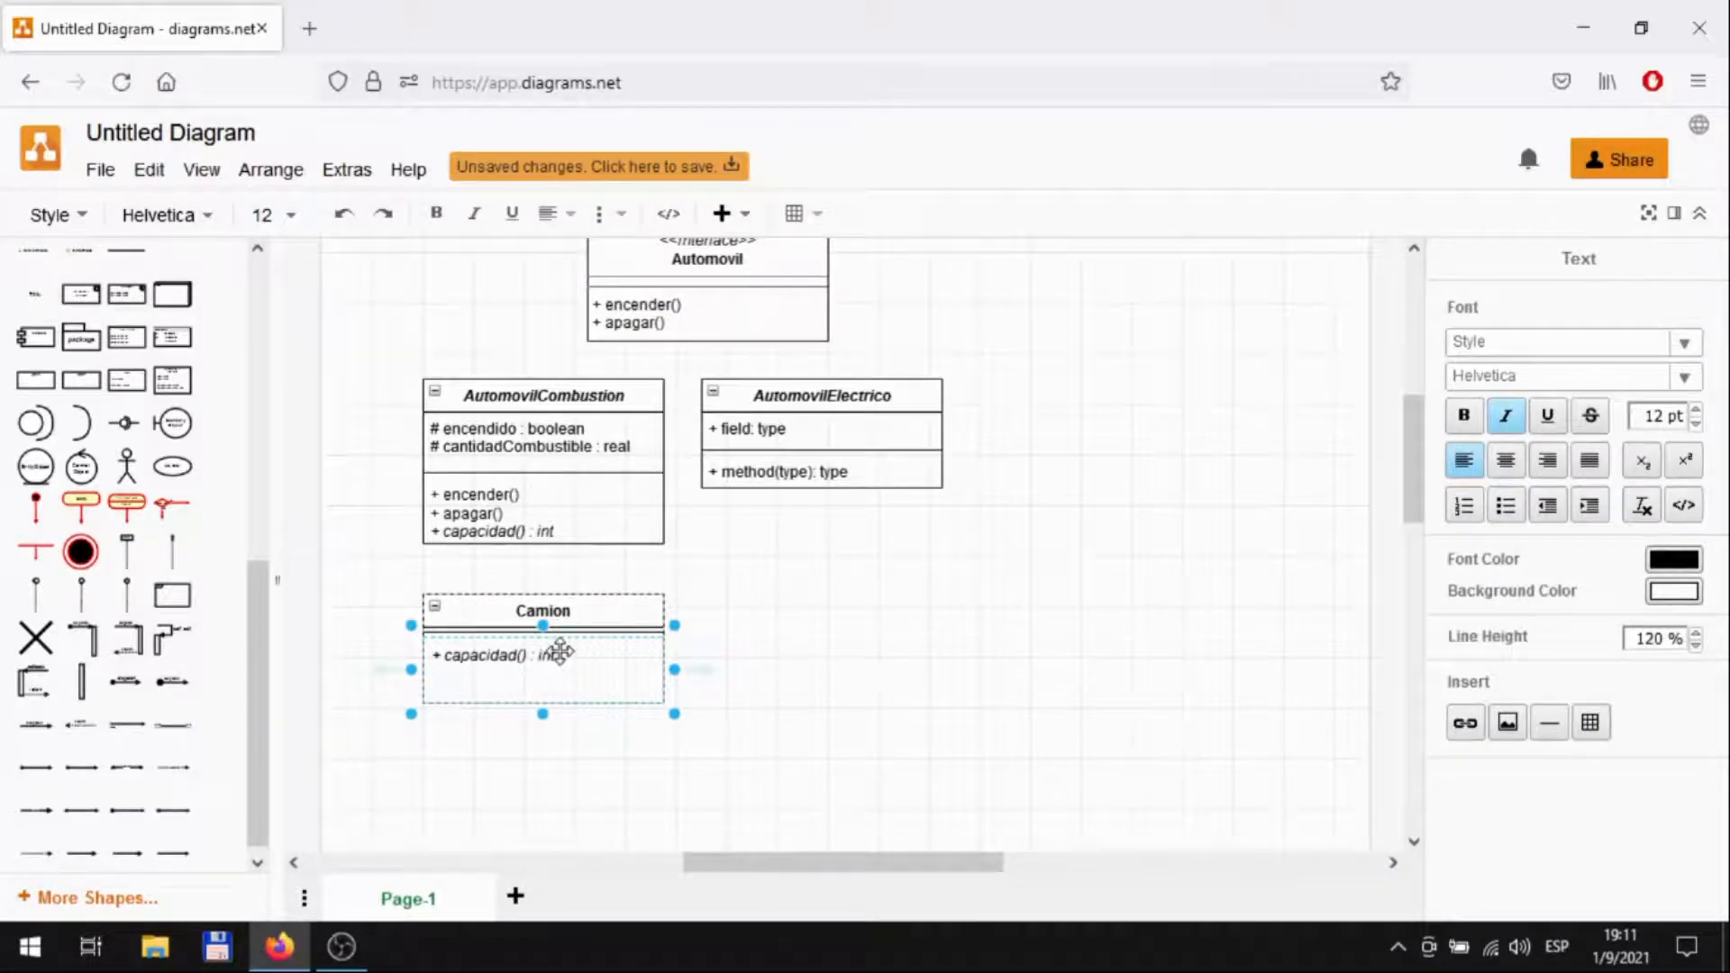
Remove the italics from Camion's "+ capacidad() : int" method and append a "+" after it
{"action": "triple_click", "coordinate": [491, 658]}
{"action": "left_click", "coordinate": [1505, 416]}
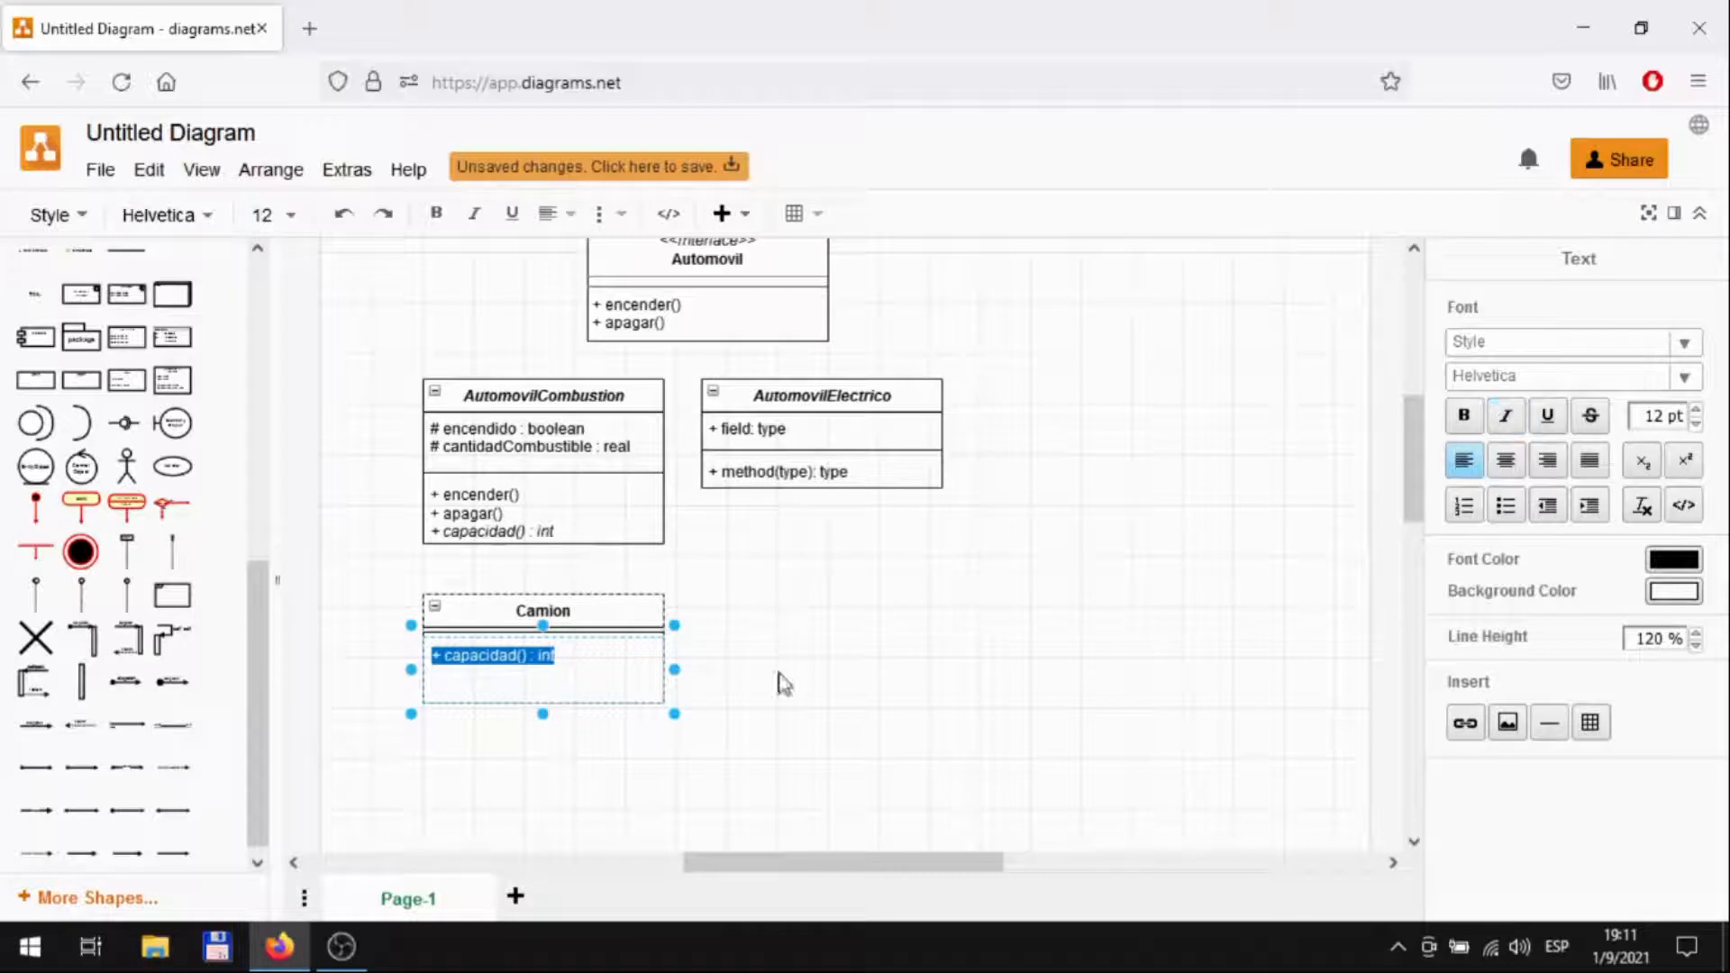
{"action": "left_click", "coordinate": [508, 656]}
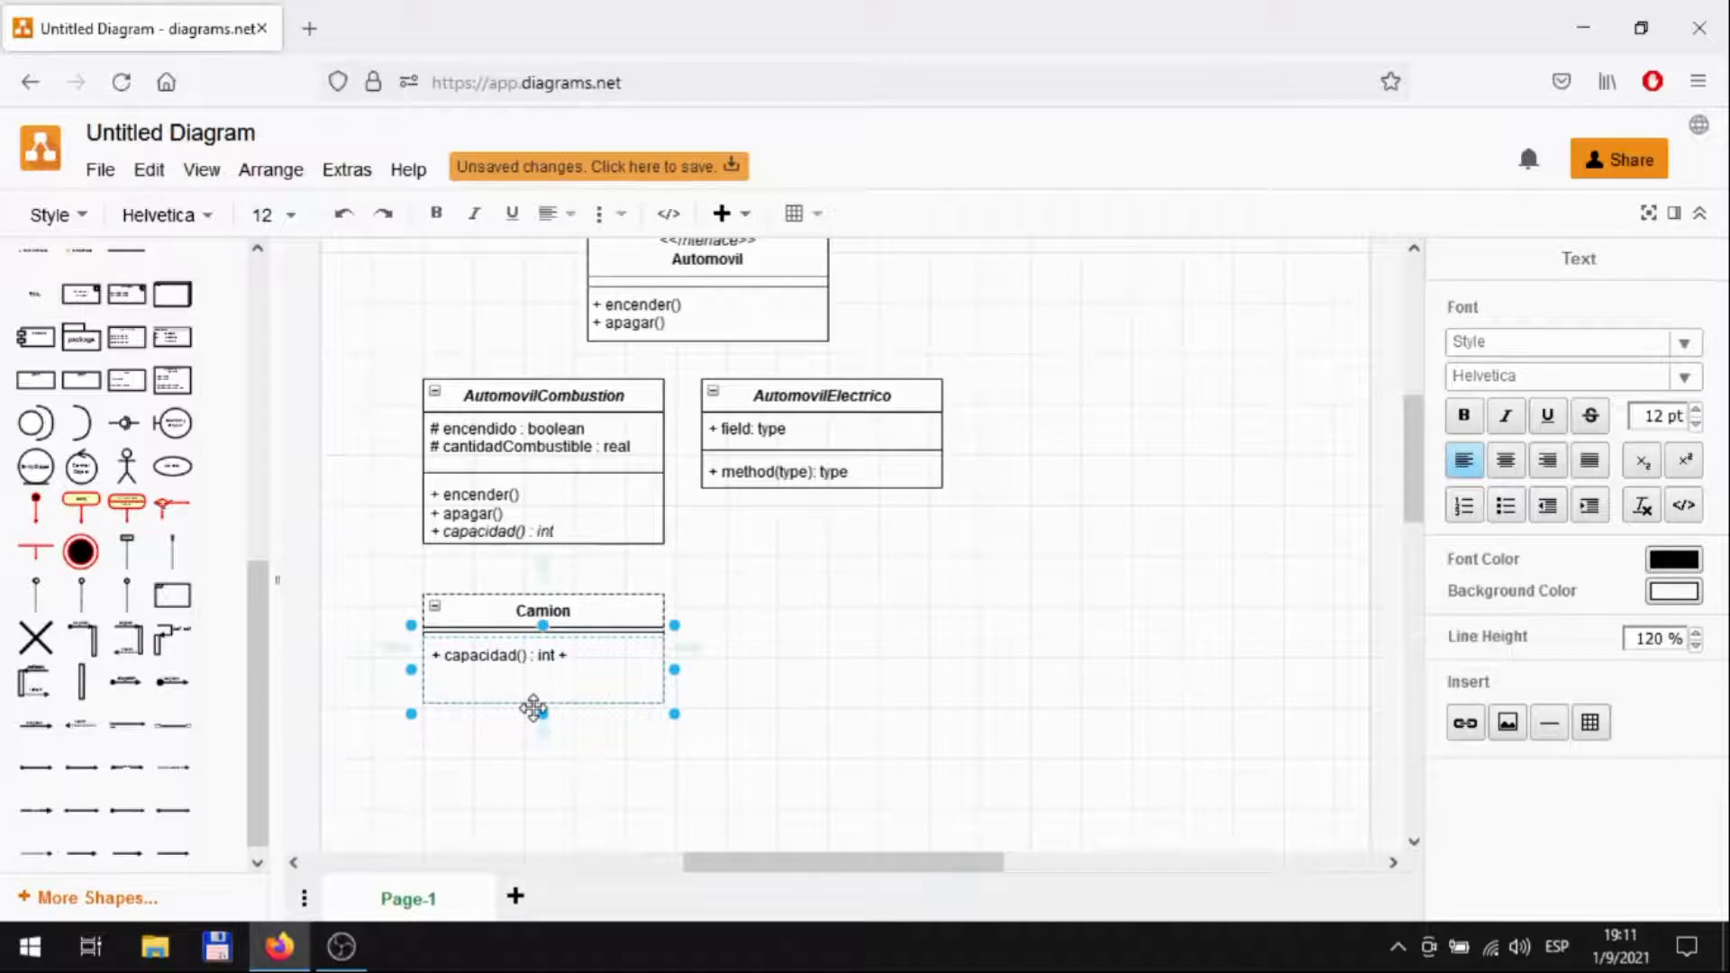
{"action": "mouse_move", "coordinate": [544, 721]}
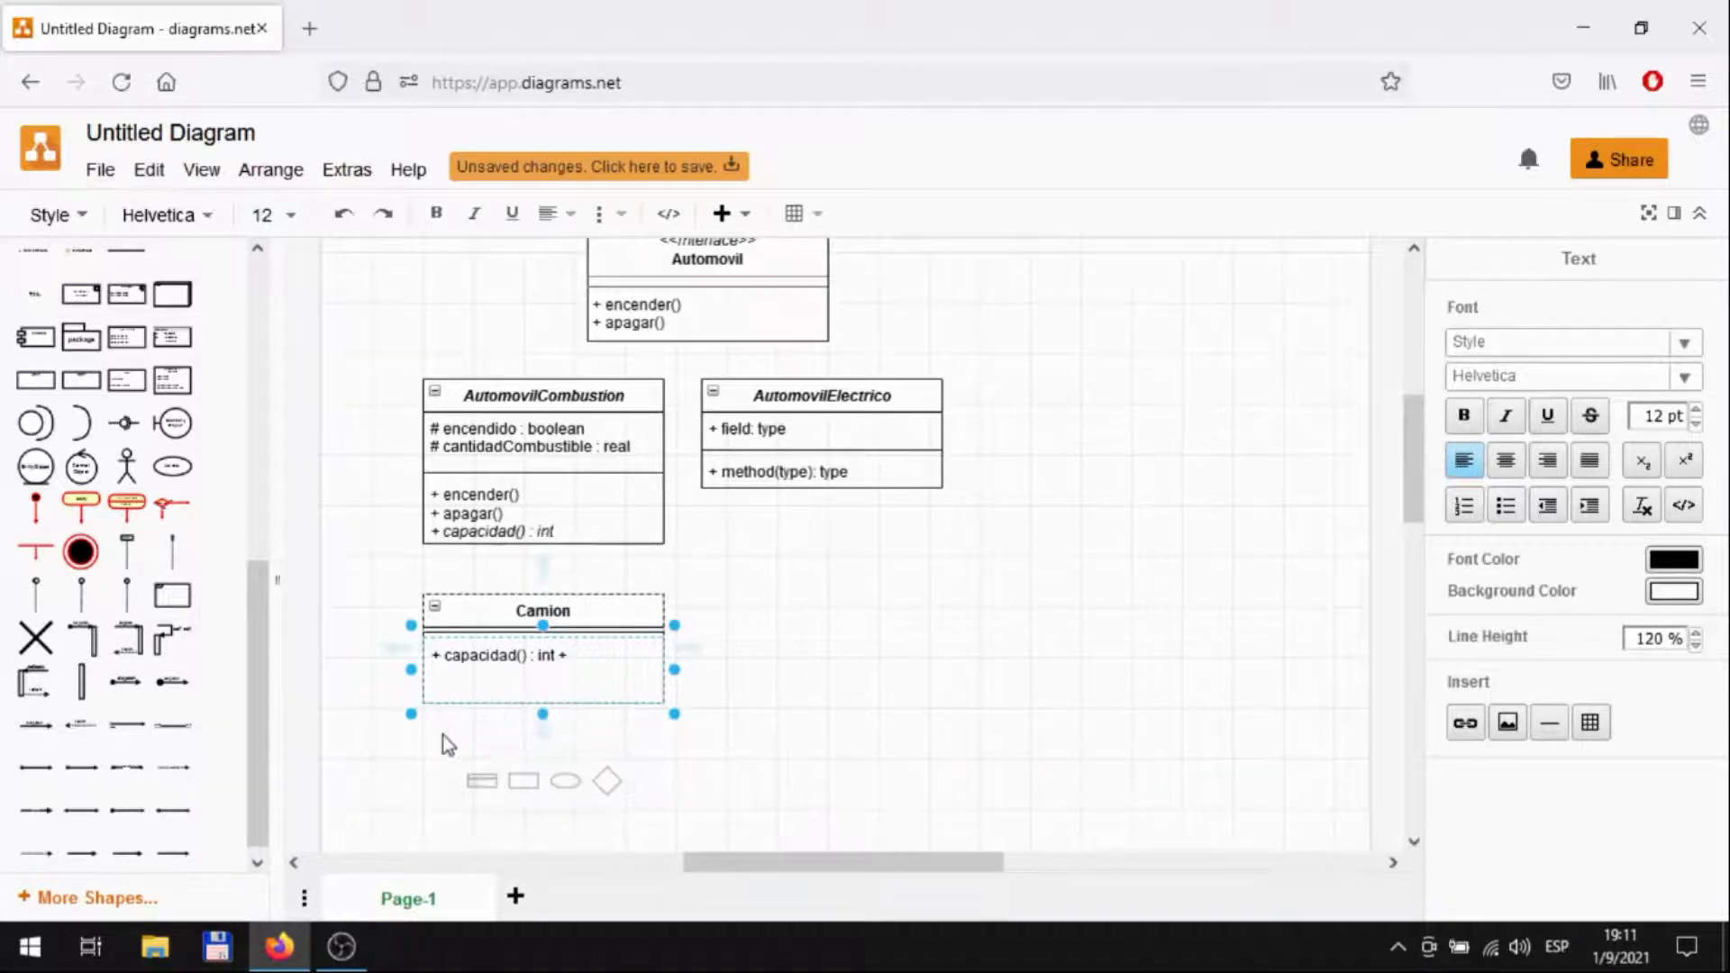
{"action": "left_click", "coordinate": [449, 739]}
Try to reduce the height of the Camion class by moving its lower edge upward
{"action": "left_click", "coordinate": [533, 696]}
{"action": "left_click_drag", "start_coordinate": [541, 702], "coordinate": [548, 674]}
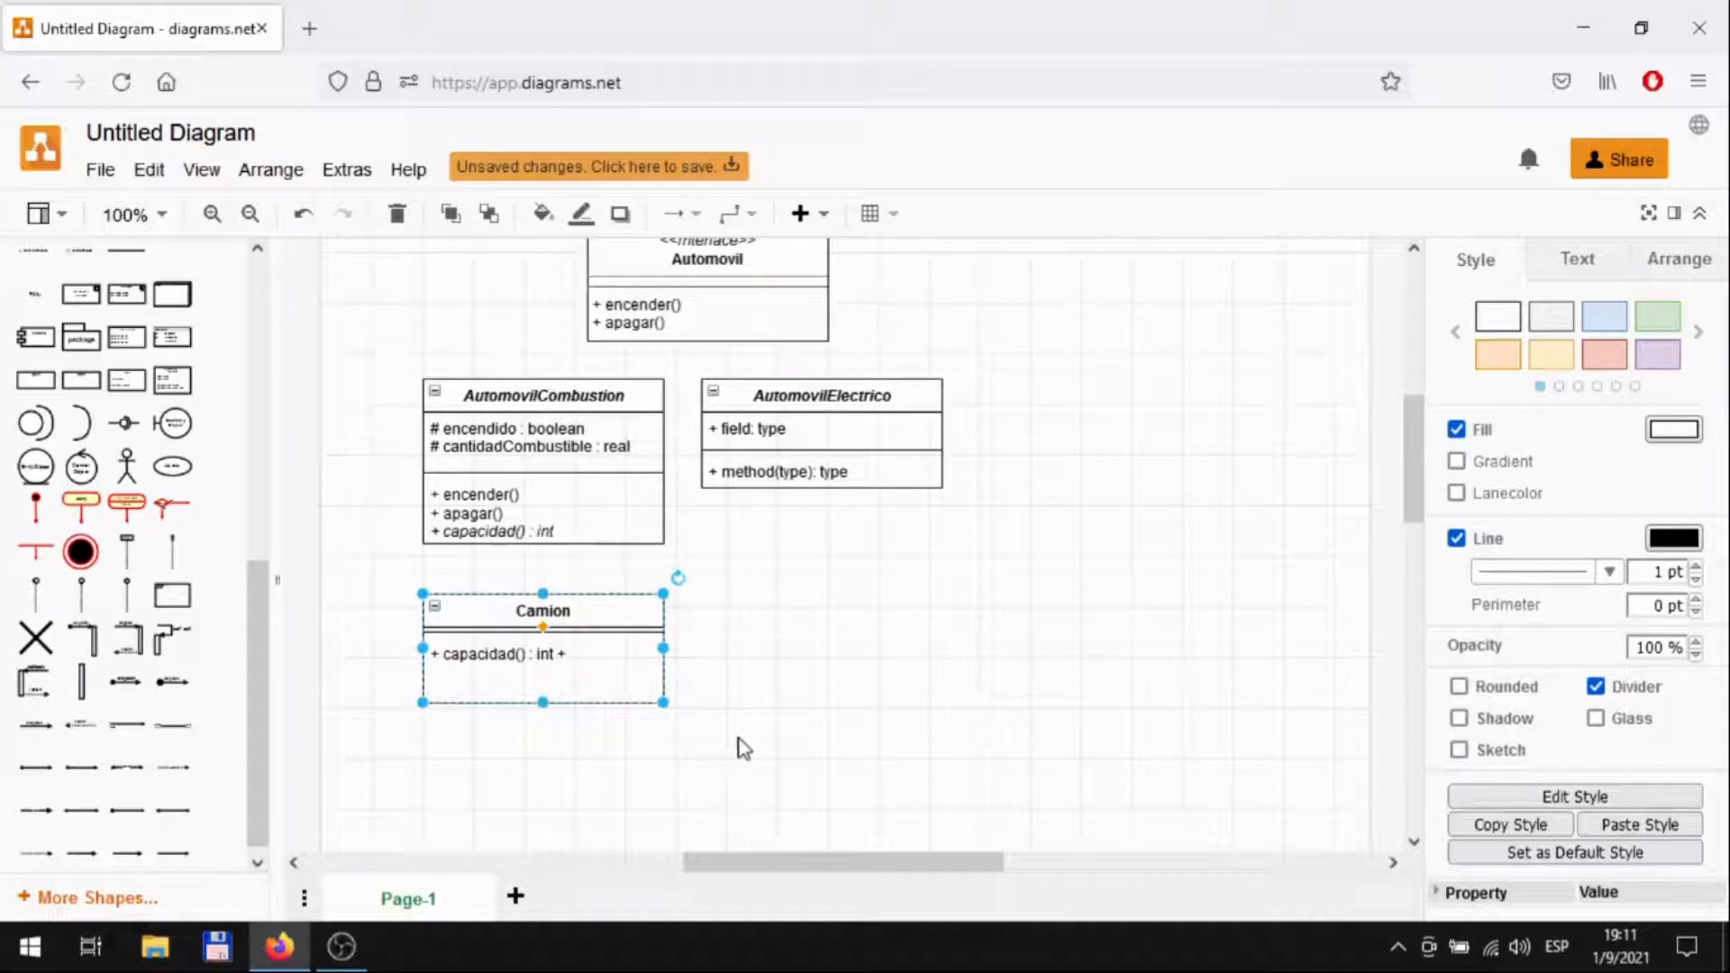
{"action": "left_click", "coordinate": [816, 802]}
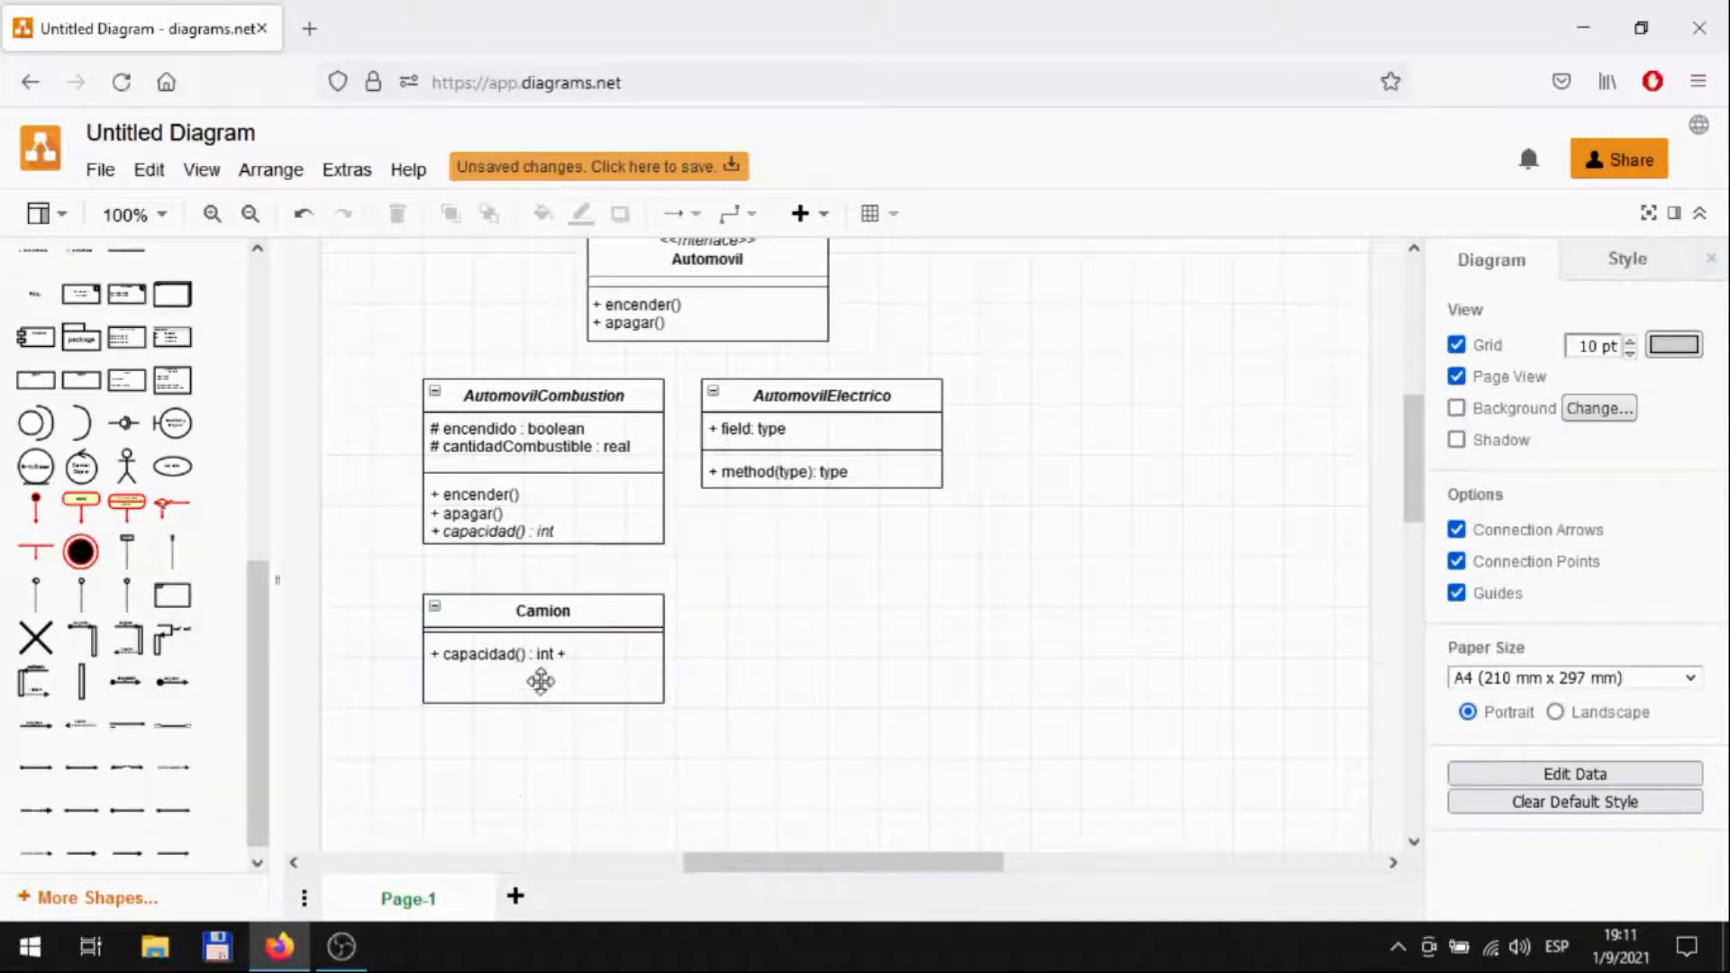
Try to add another "+" at the end of Camion's capacidad() line
{"action": "left_click", "coordinate": [552, 653]}
{"action": "double_click", "coordinate": [565, 660]}
{"action": "left_click", "coordinate": [566, 661]}
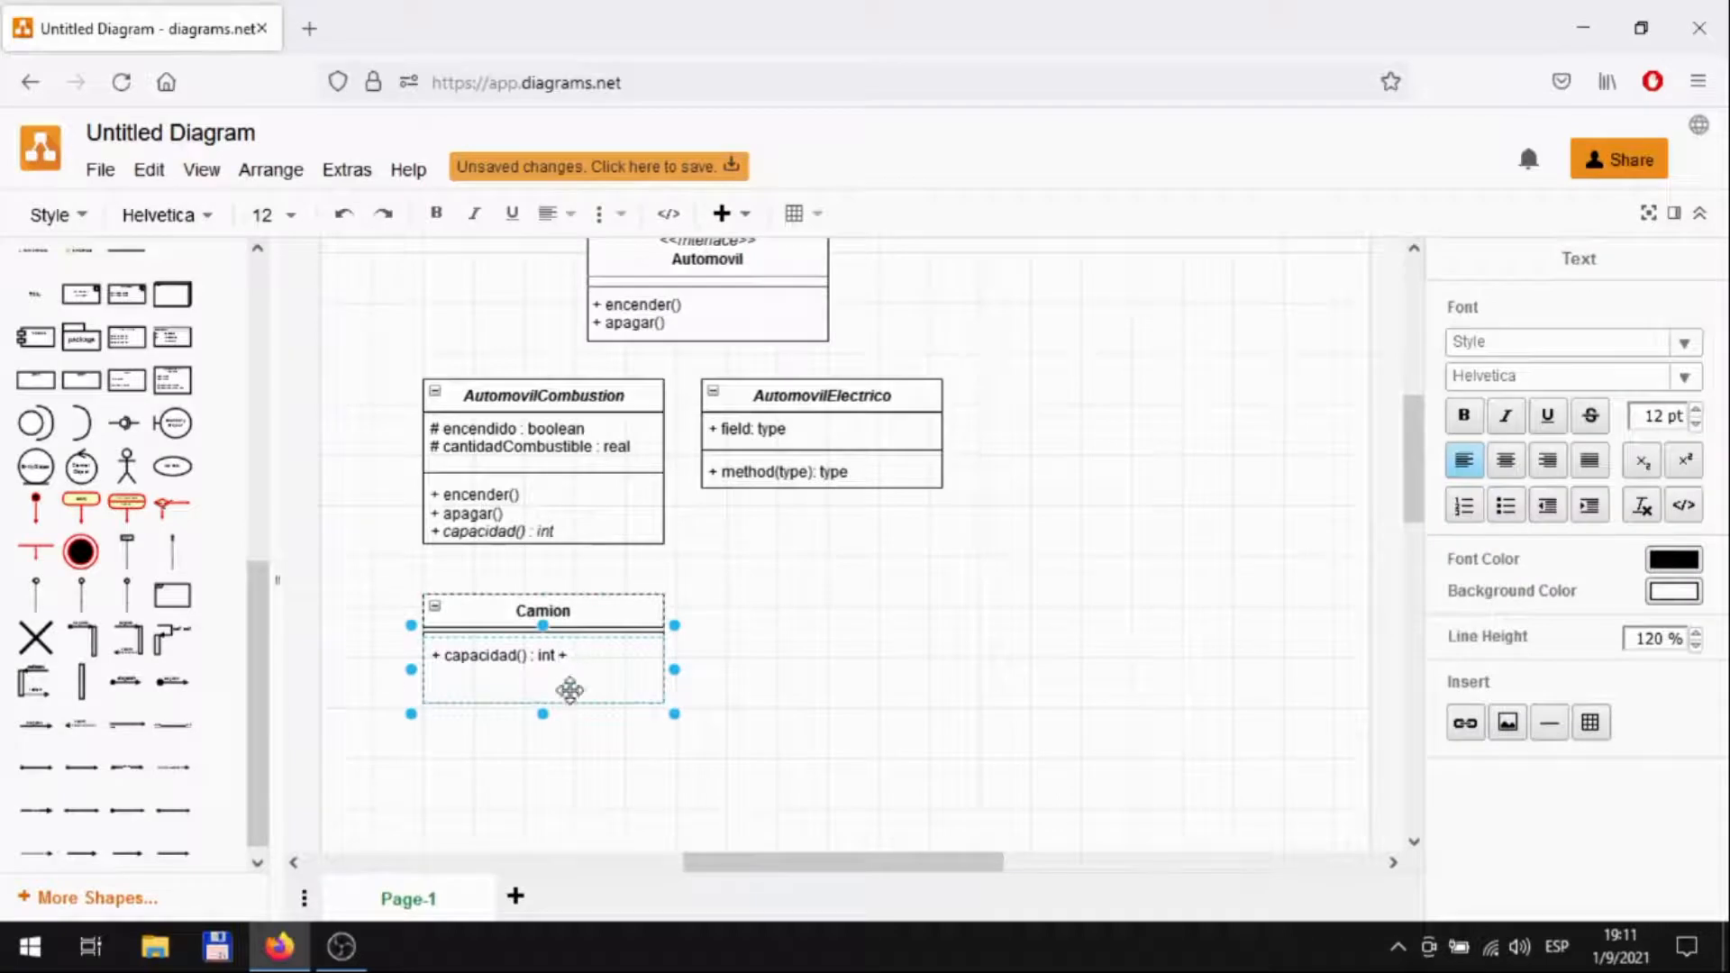
{"action": "left_click", "coordinate": [565, 805]}
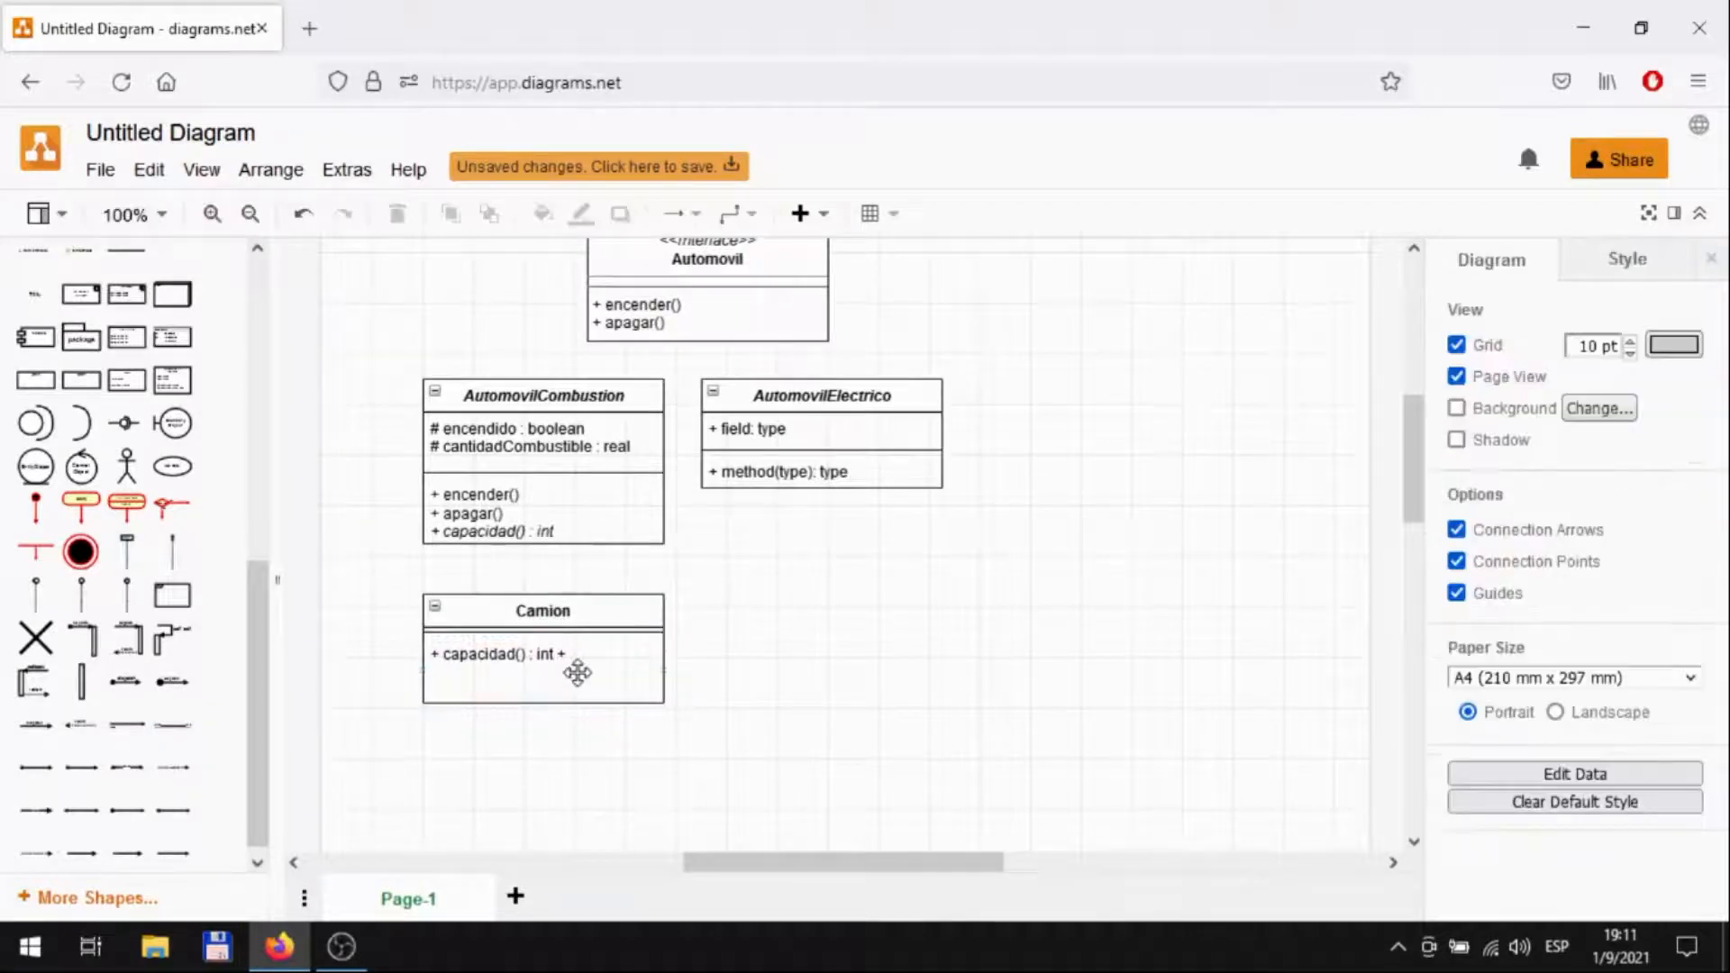
{"action": "left_click", "coordinate": [525, 658]}
{"action": "double_click", "coordinate": [524, 660]}
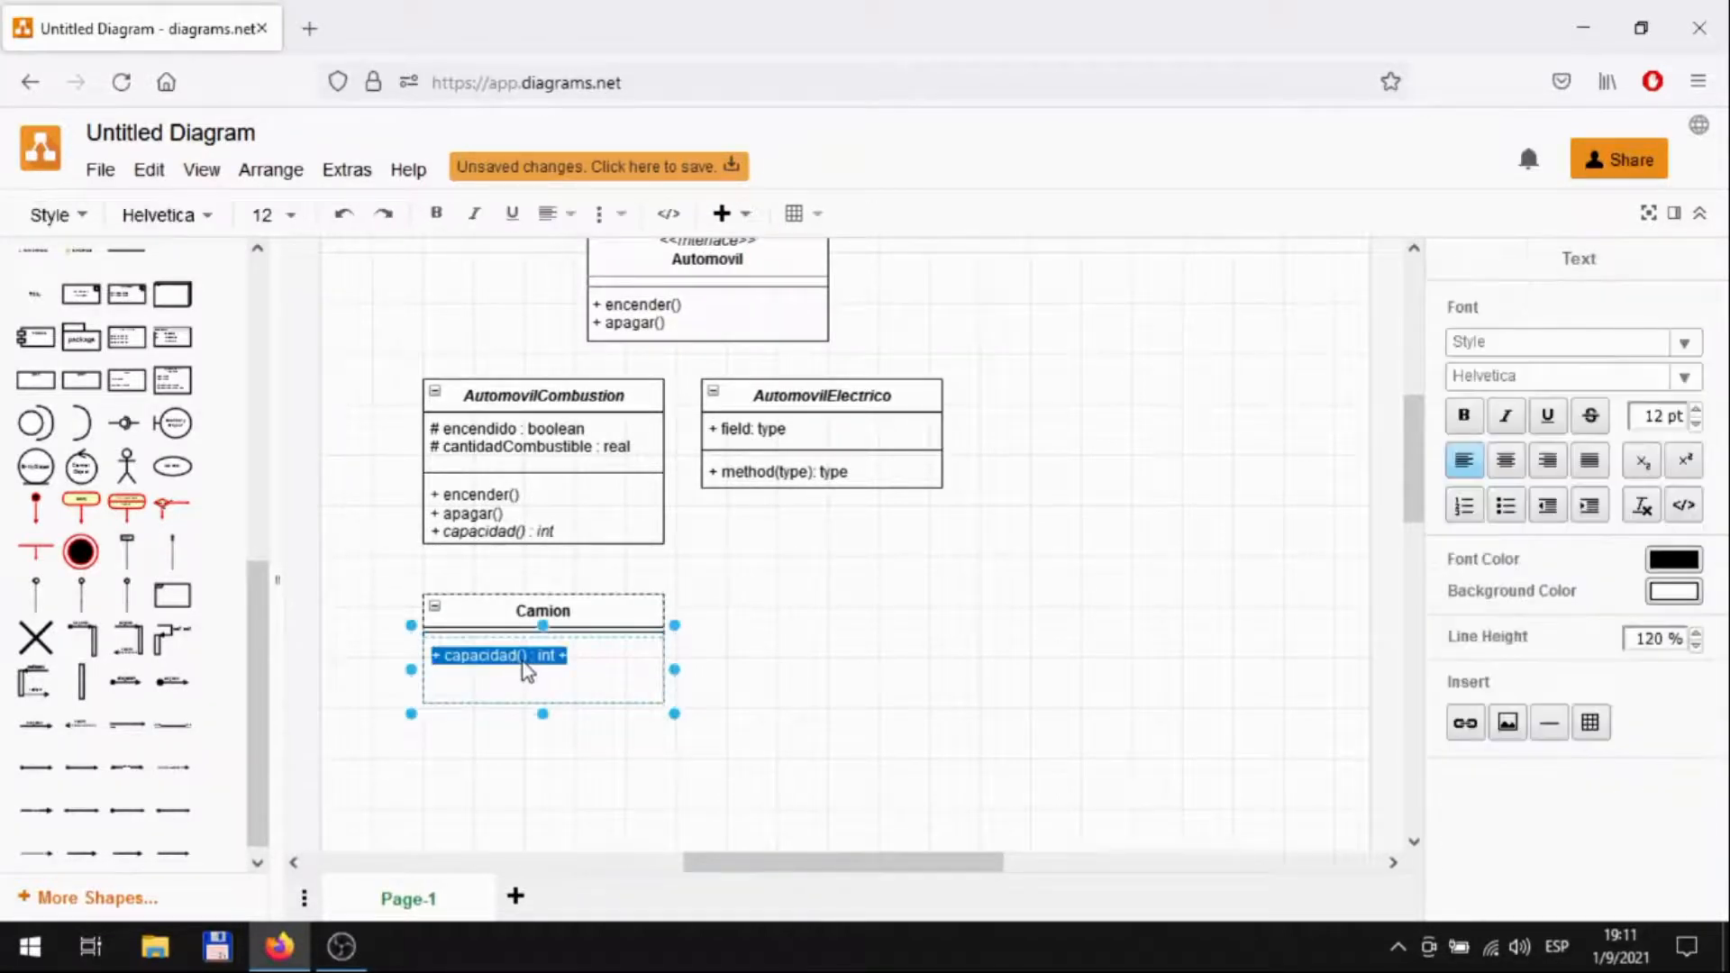
{"action": "key", "text": "End"}
{"action": "type", "text": "+"}
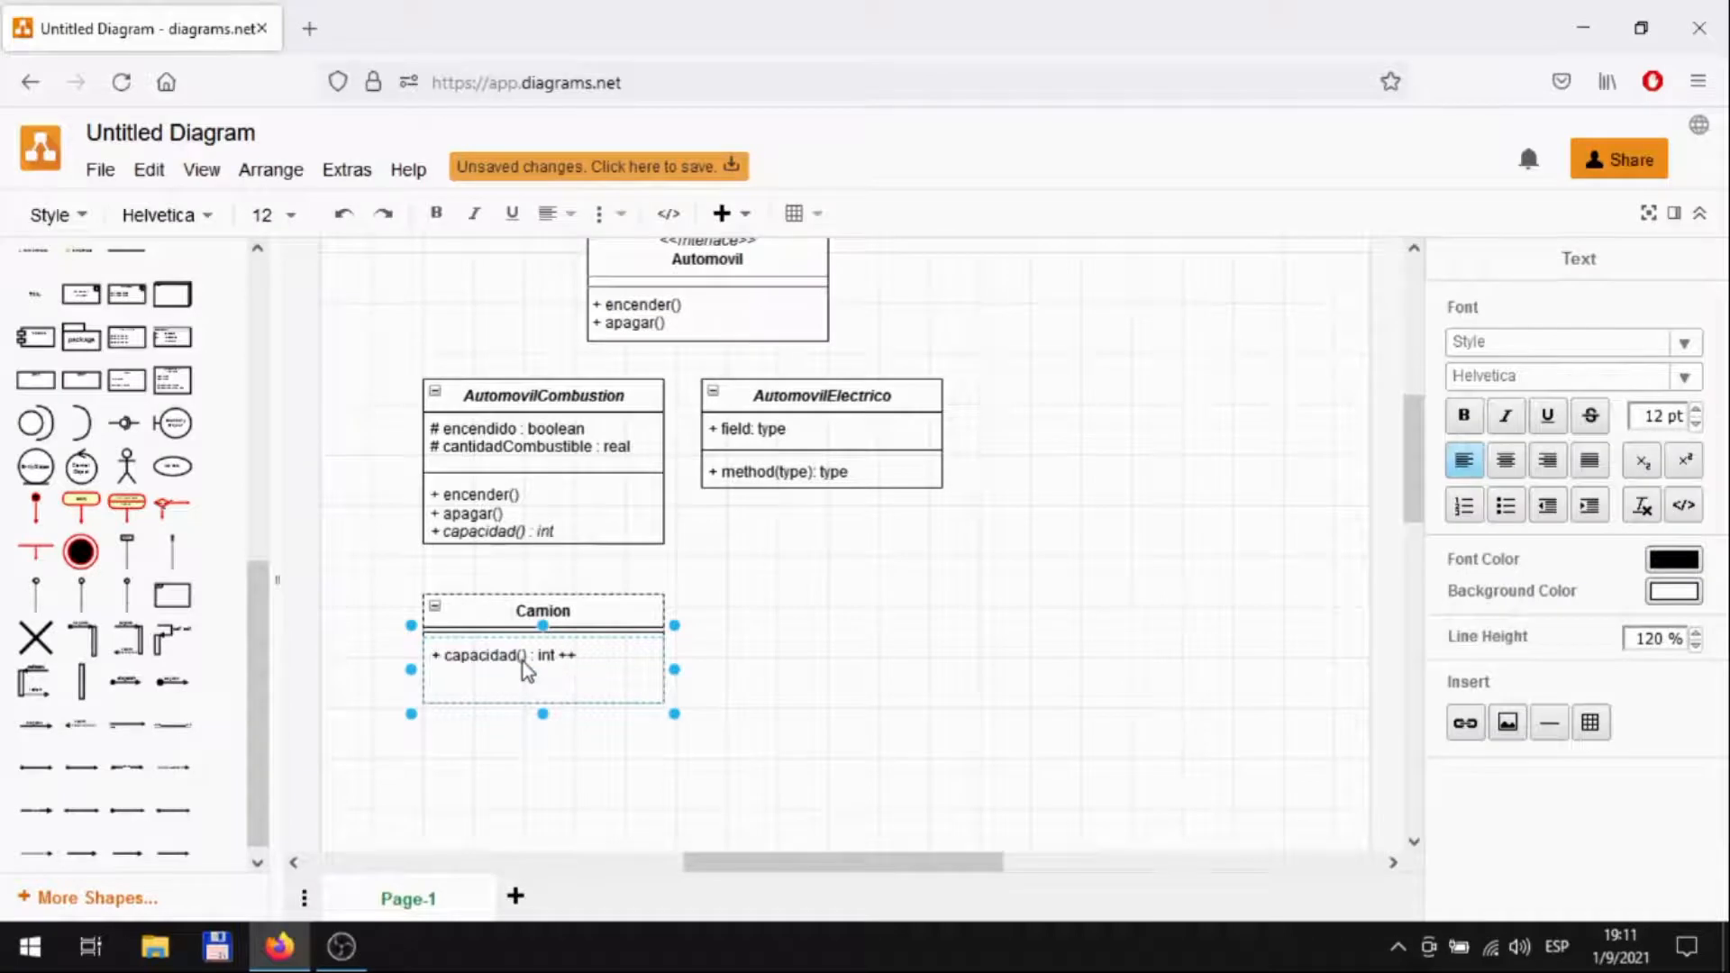
{"action": "left_click", "coordinate": [505, 750]}
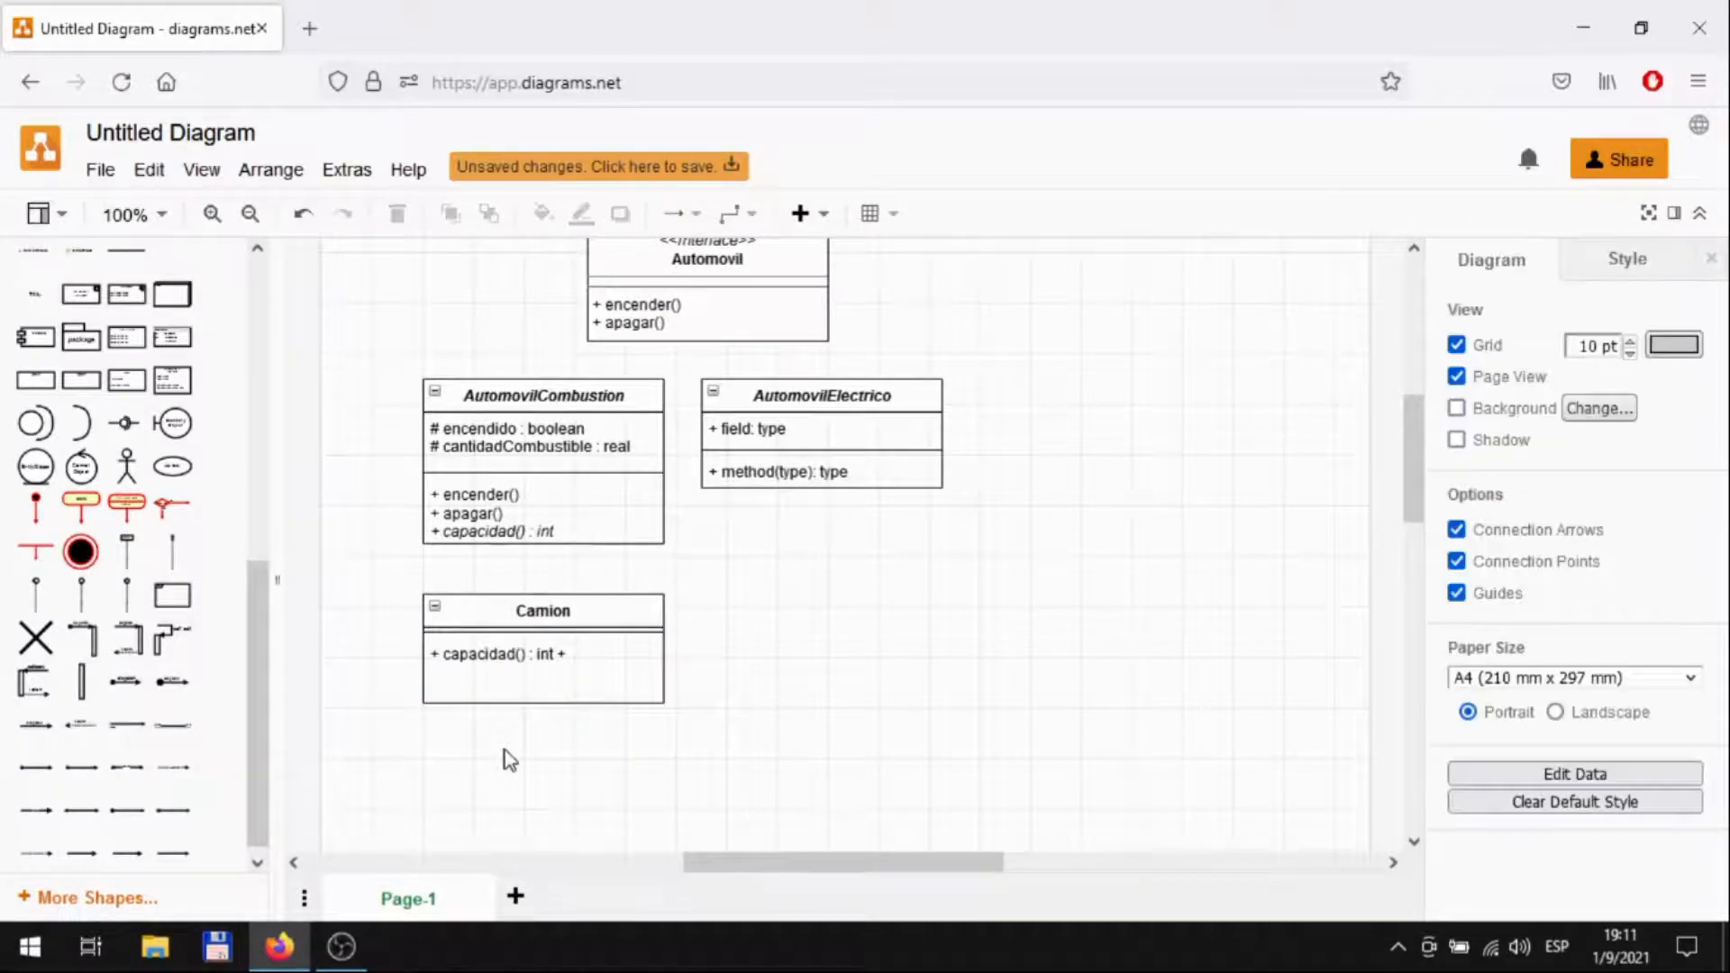
Select AutomovilCombustion and AutomovilElectrico together and move them slightly down, away from the Automovil interface
{"action": "scroll", "coordinate": [909, 757], "scroll_direction": "up", "scroll_amount": 1}
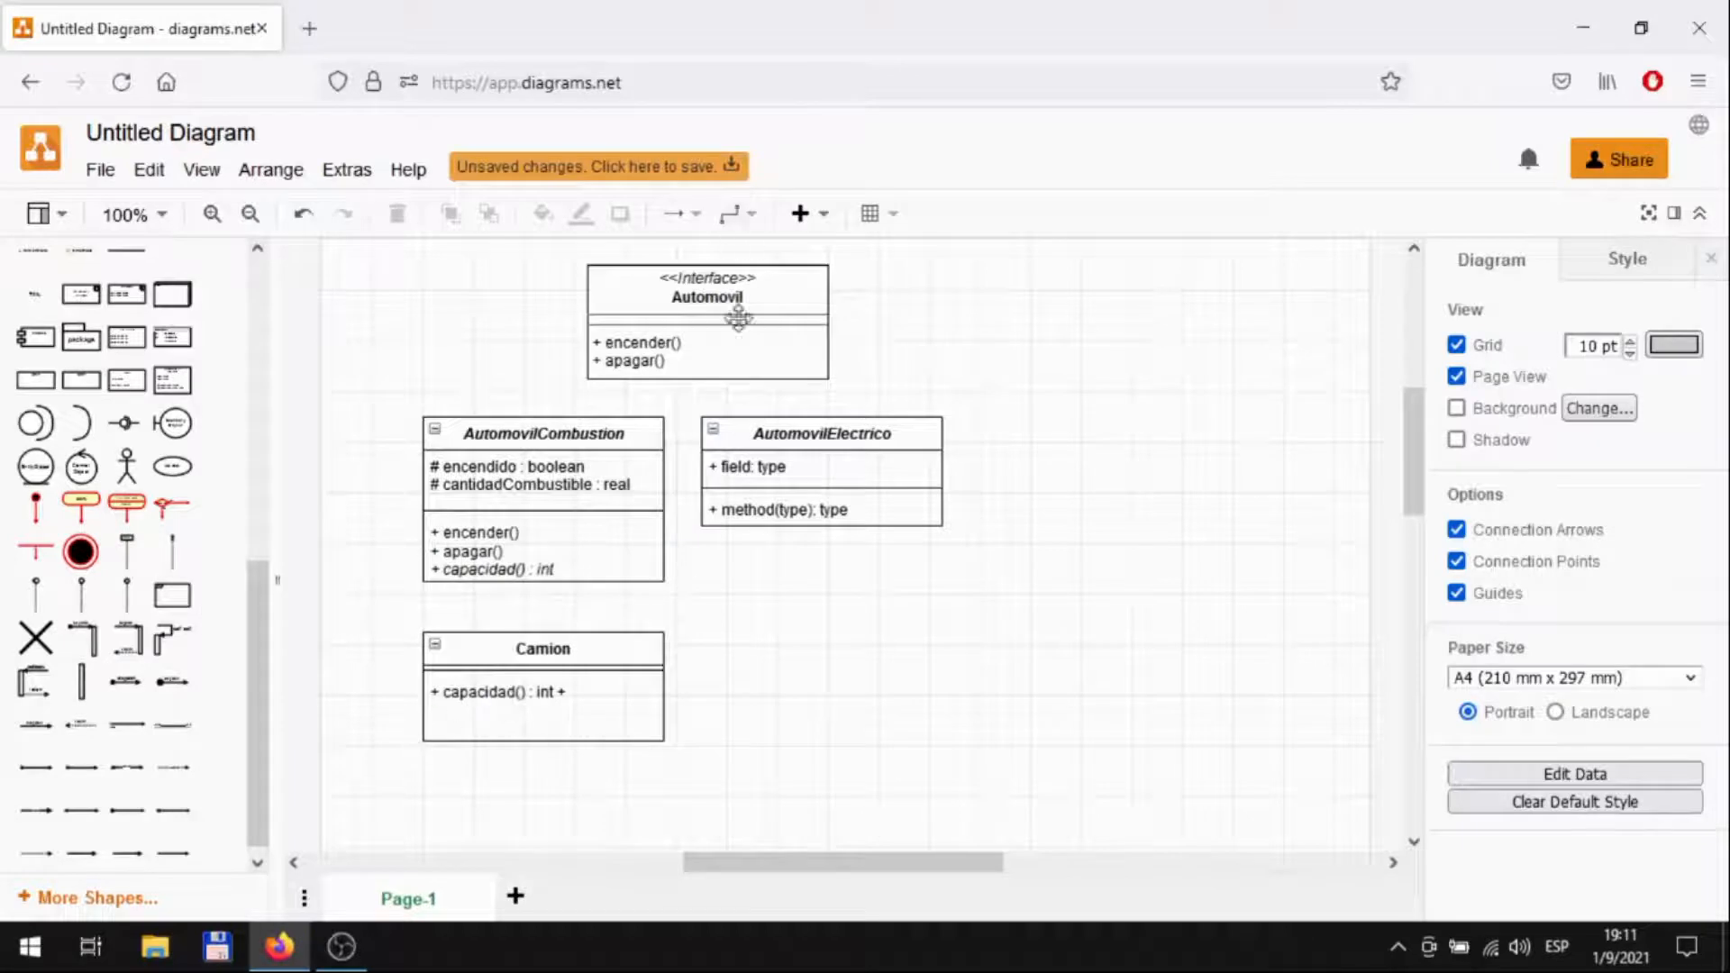
{"action": "left_click", "coordinate": [617, 574]}
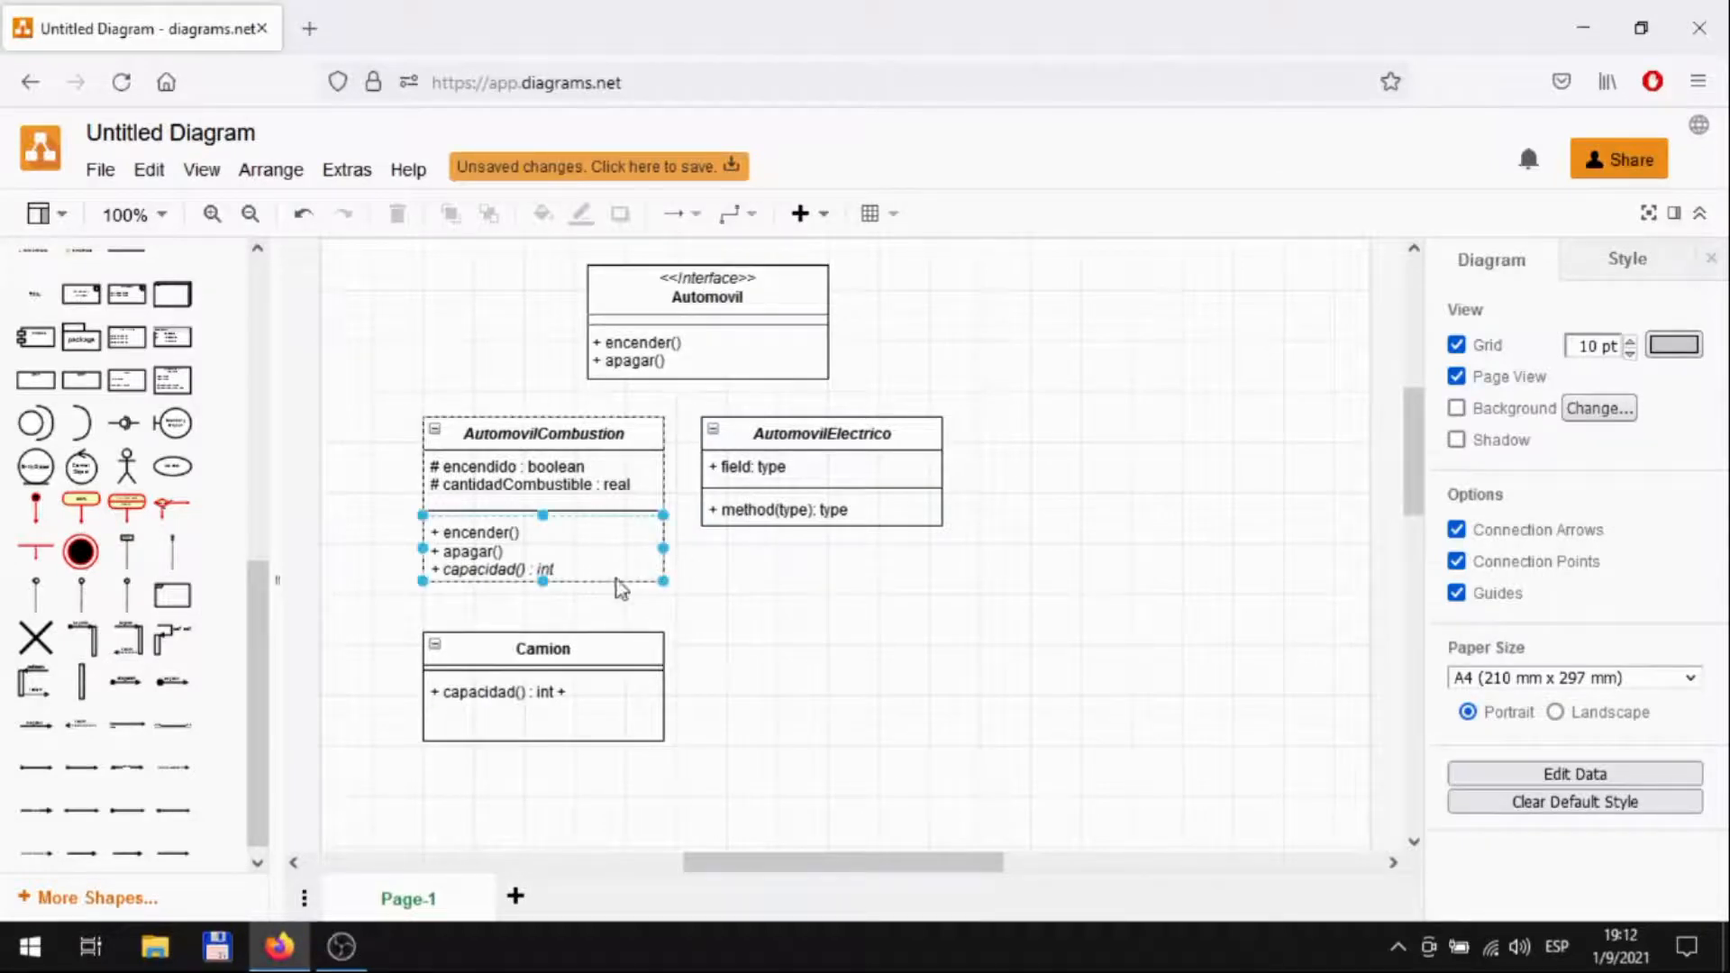
{"action": "left_click", "coordinate": [642, 431]}
{"action": "left_click", "coordinate": [908, 428], "text": "shift"}
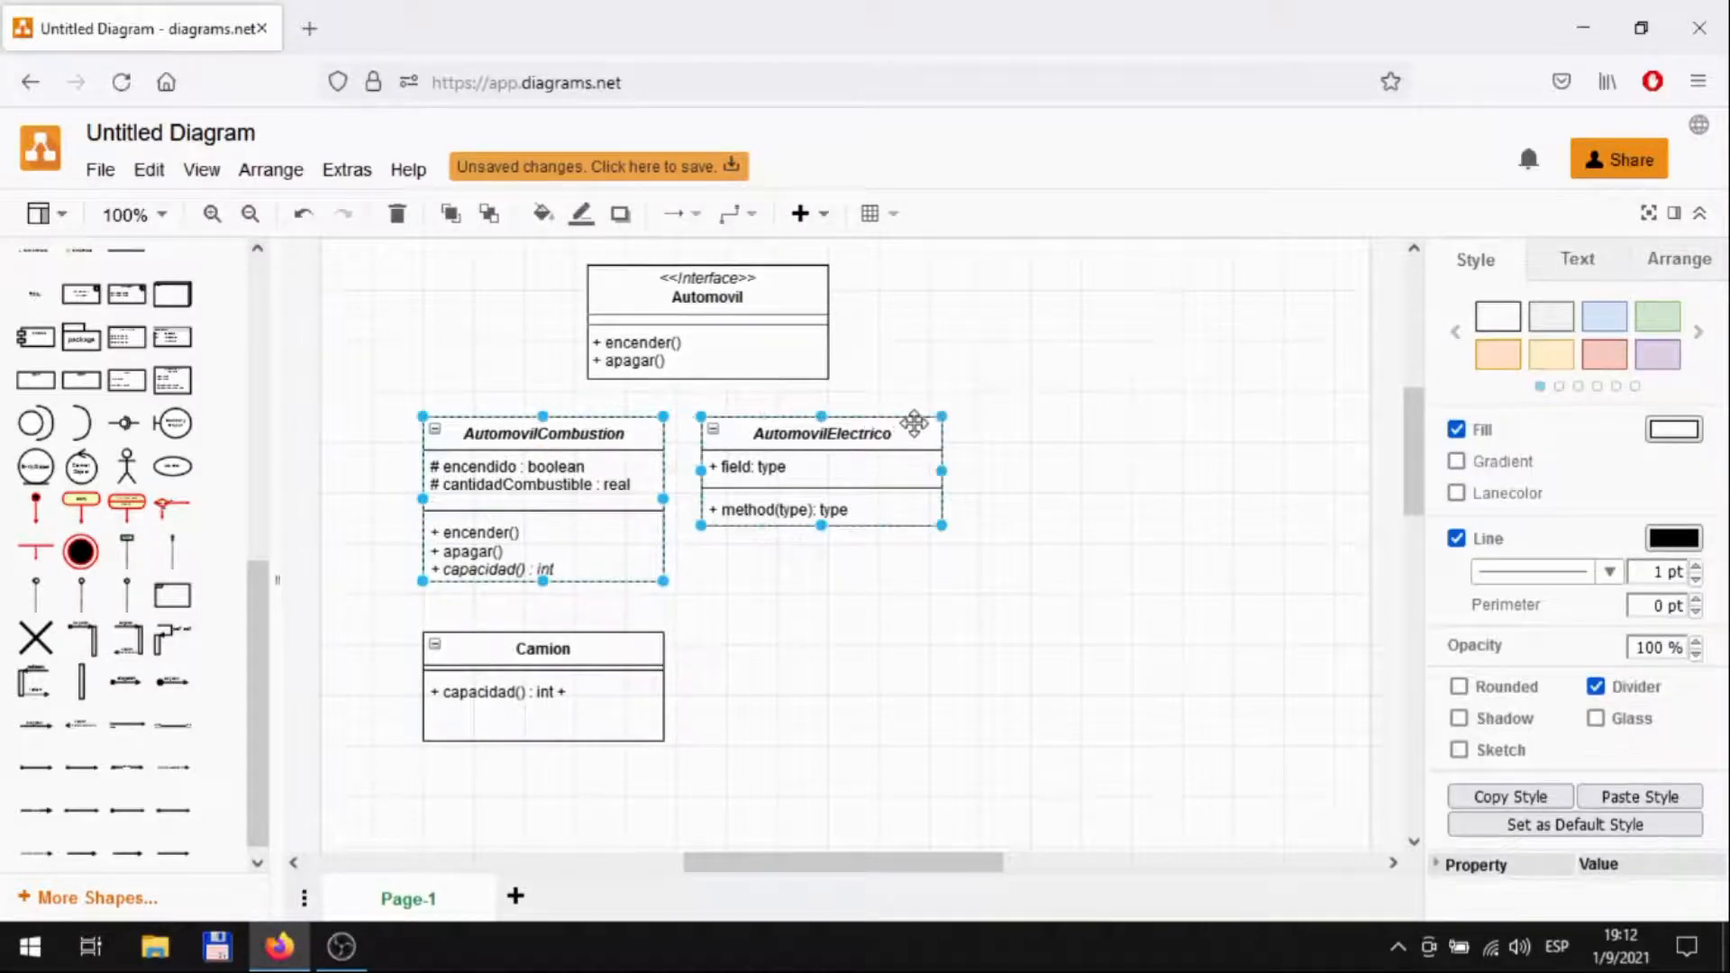
{"action": "left_click_drag", "start_coordinate": [909, 428], "coordinate": [908, 441]}
{"action": "left_click", "coordinate": [1071, 597]}
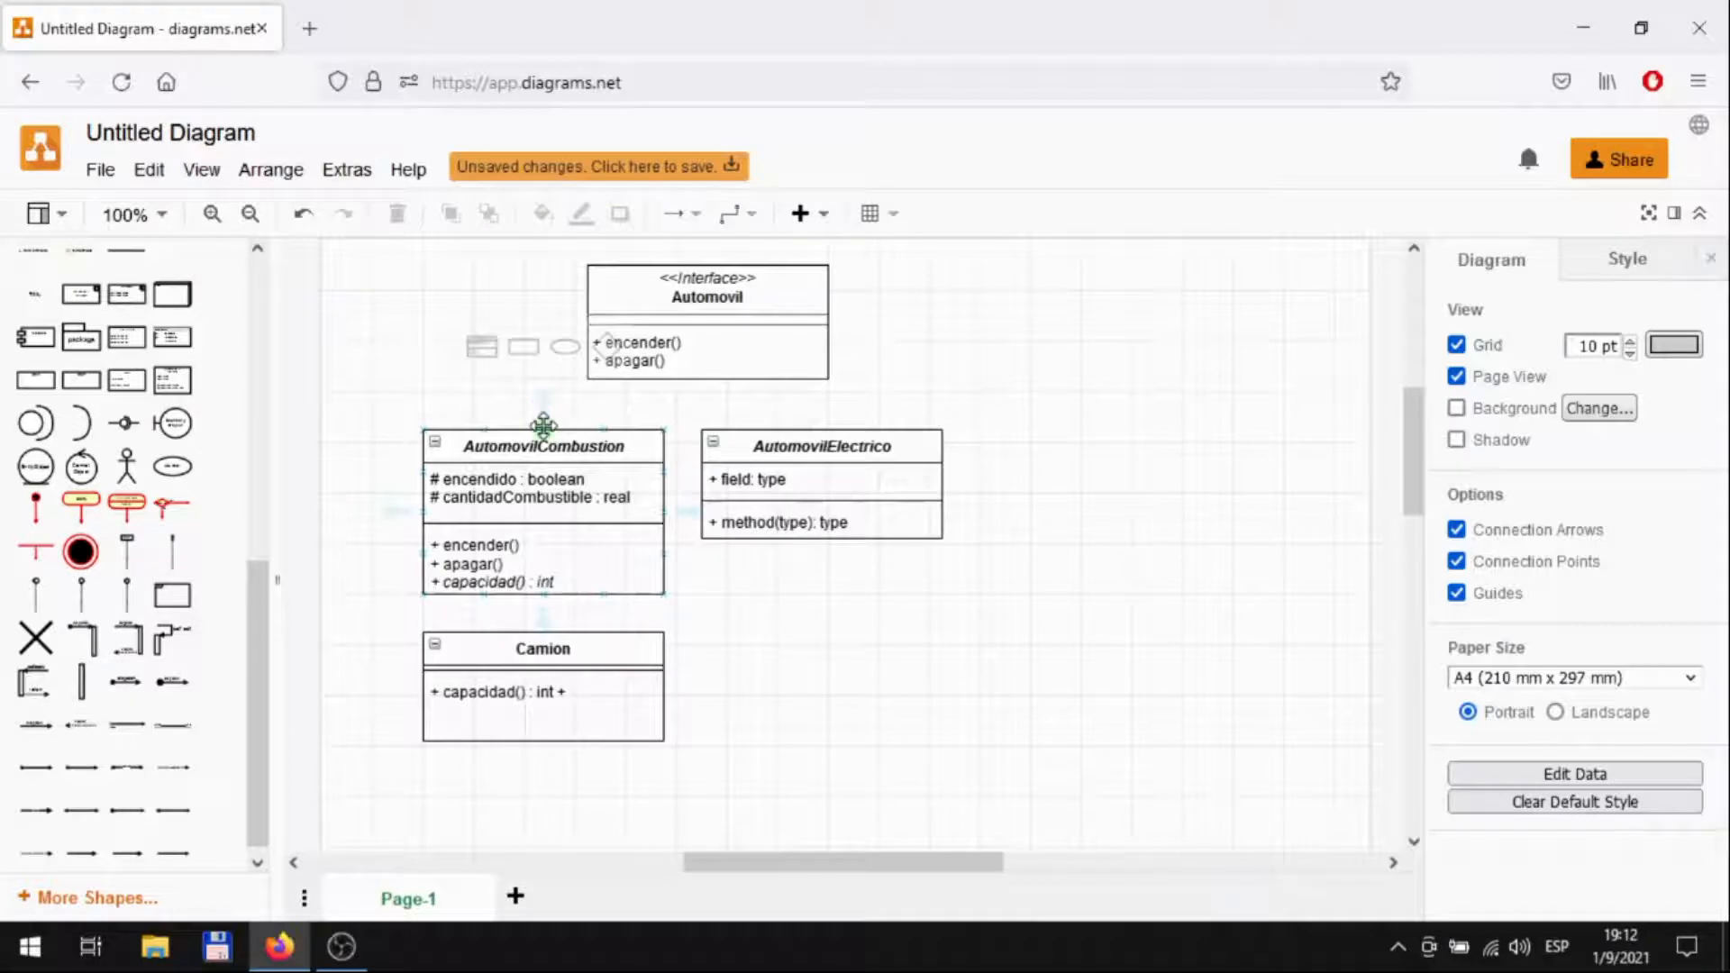
Draw connectors from the top centres of AutomovilCombustion and AutomovilElectrico to the bottom edge of the Automovil interface
{"action": "left_click_drag", "start_coordinate": [543, 420], "coordinate": [708, 378]}
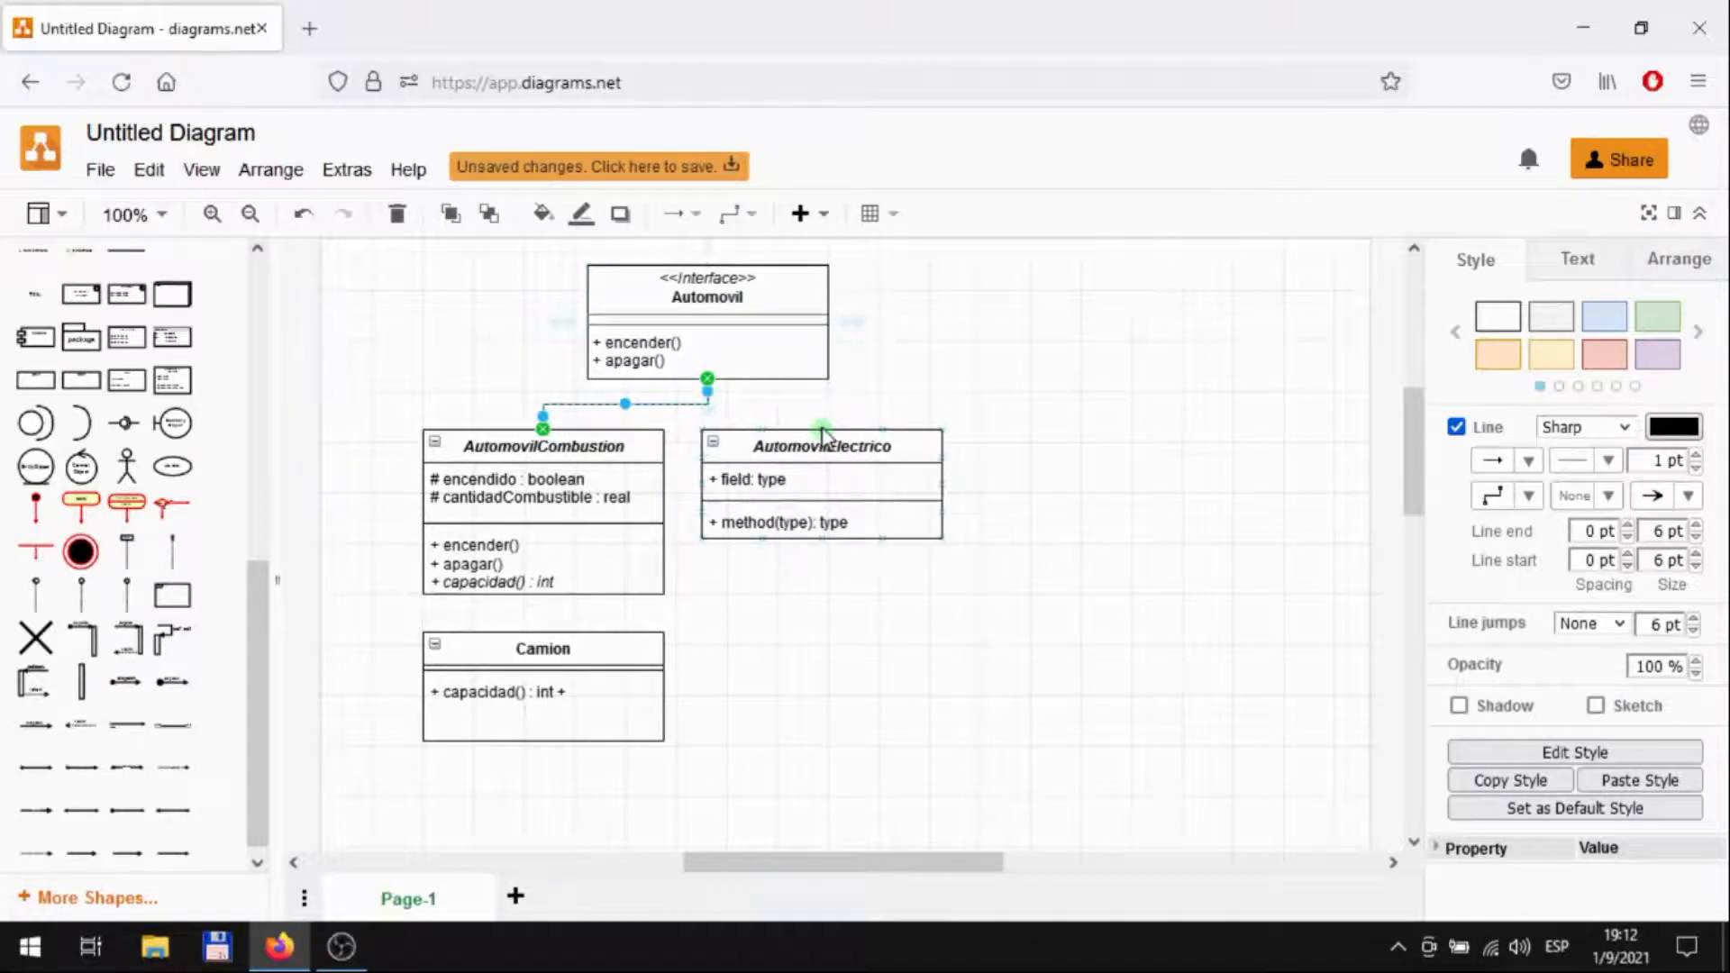
{"action": "left_click_drag", "start_coordinate": [820, 420], "coordinate": [704, 383]}
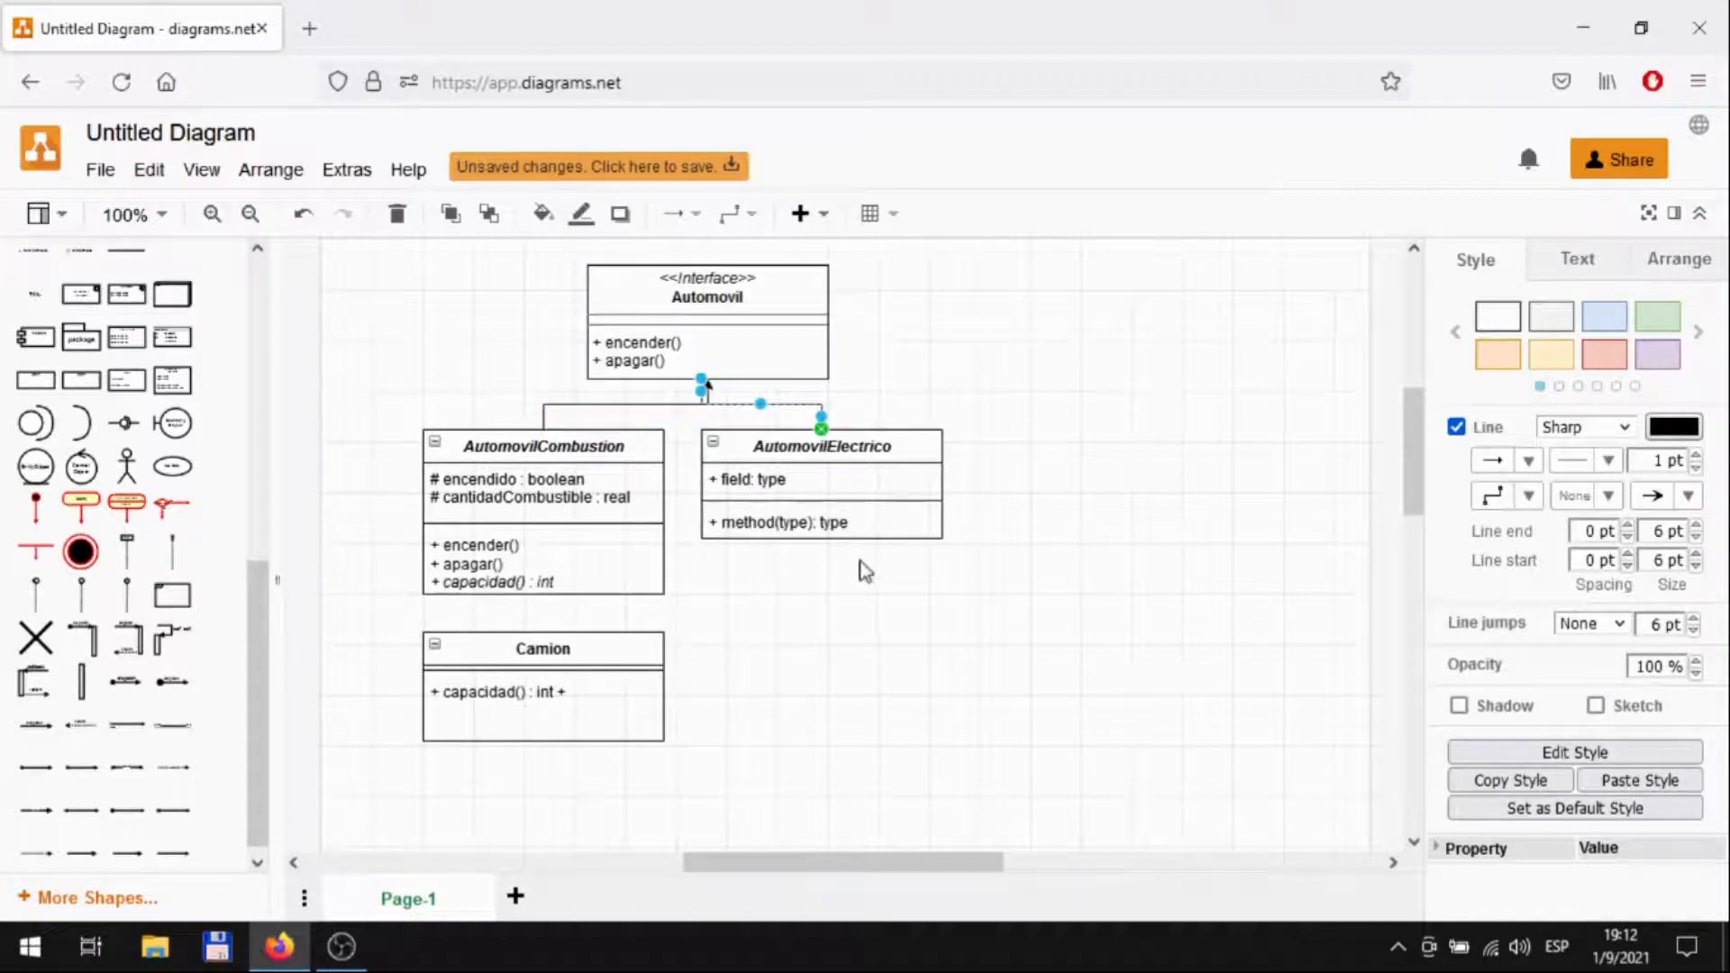
{"action": "left_click", "coordinate": [980, 441]}
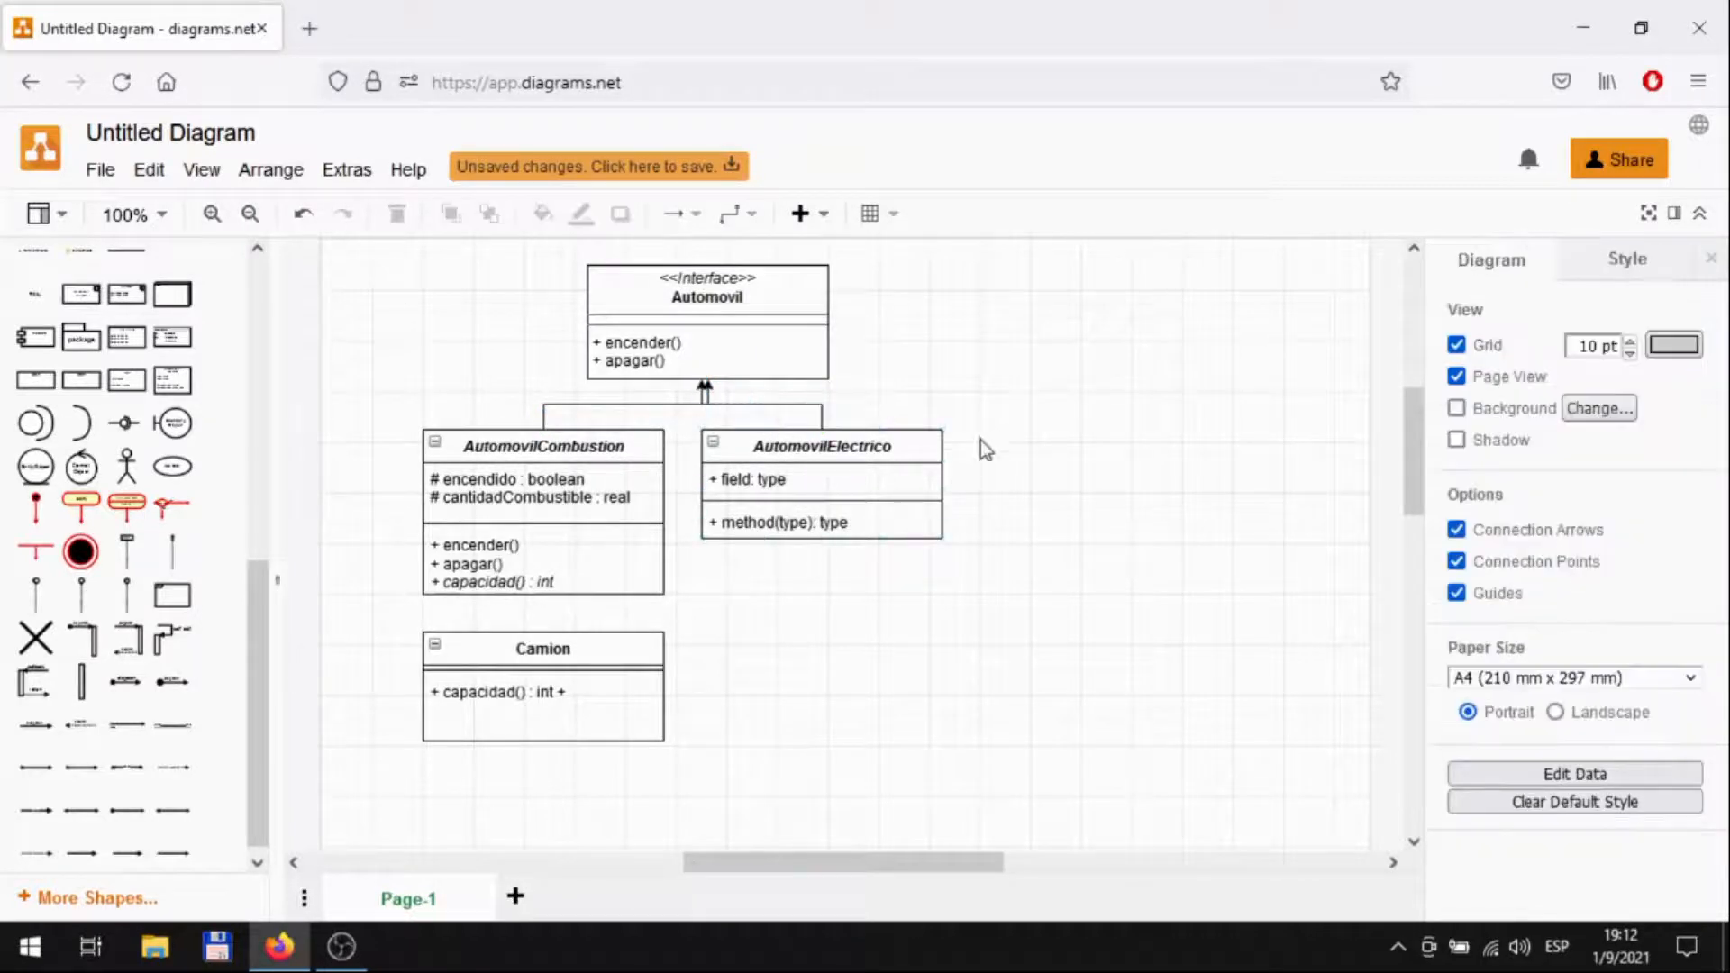
Shift the Automovil interface slightly left and attach the end of AutomovilElectrico's connector to the interface's bottom-centre point
{"action": "left_click_drag", "start_coordinate": [802, 369], "coordinate": [789, 377]}
{"action": "left_click", "coordinate": [706, 398]}
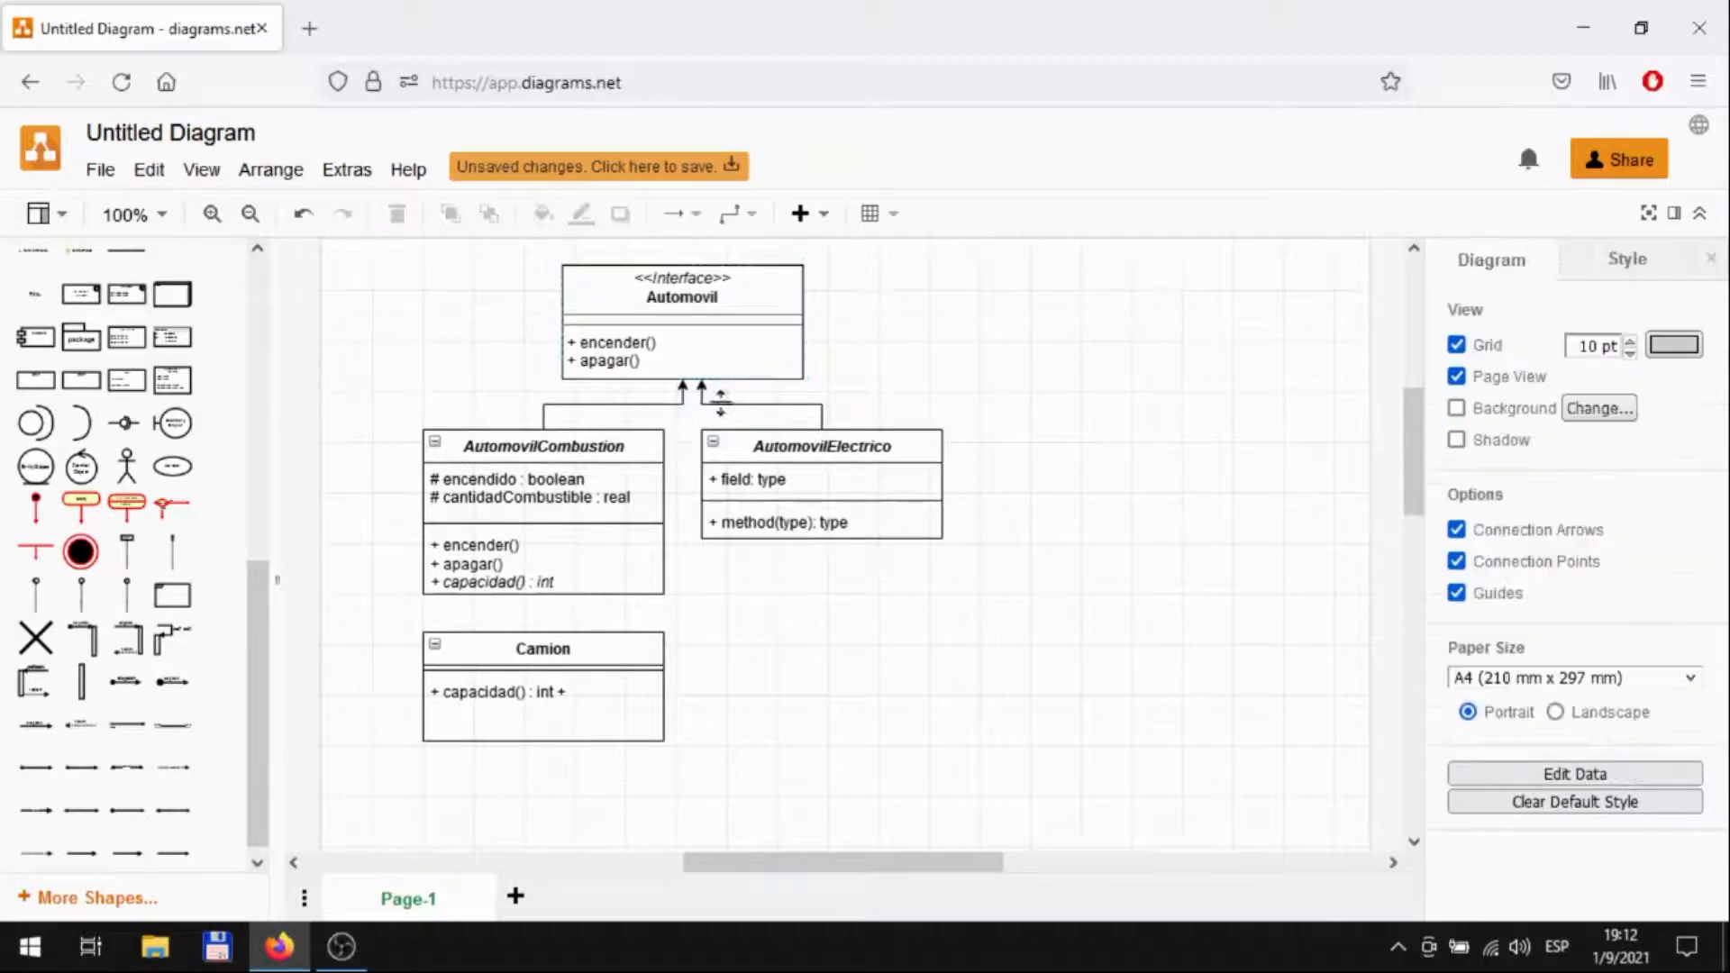
{"action": "left_click", "coordinate": [726, 401]}
{"action": "left_click_drag", "start_coordinate": [702, 389], "coordinate": [683, 383]}
{"action": "left_click", "coordinate": [1112, 510]}
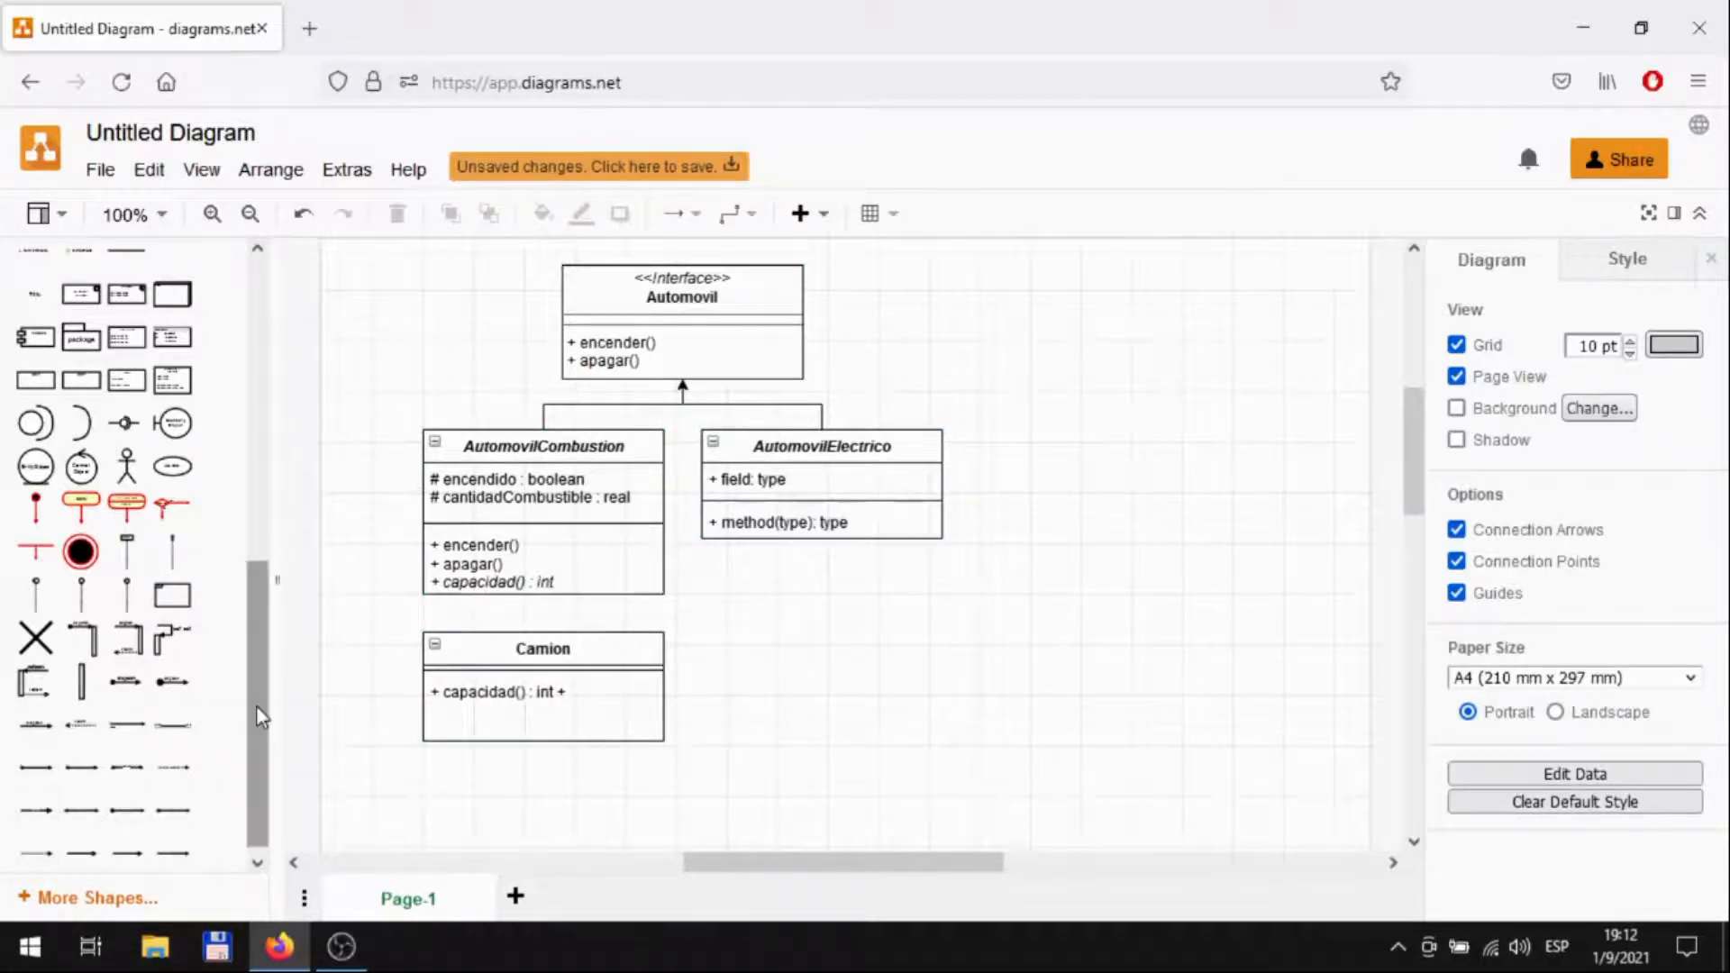
Insert an Implementation connector, a dashed line with a hollow arrowhead, into the diagram
{"action": "mouse_move", "coordinate": [46, 847]}
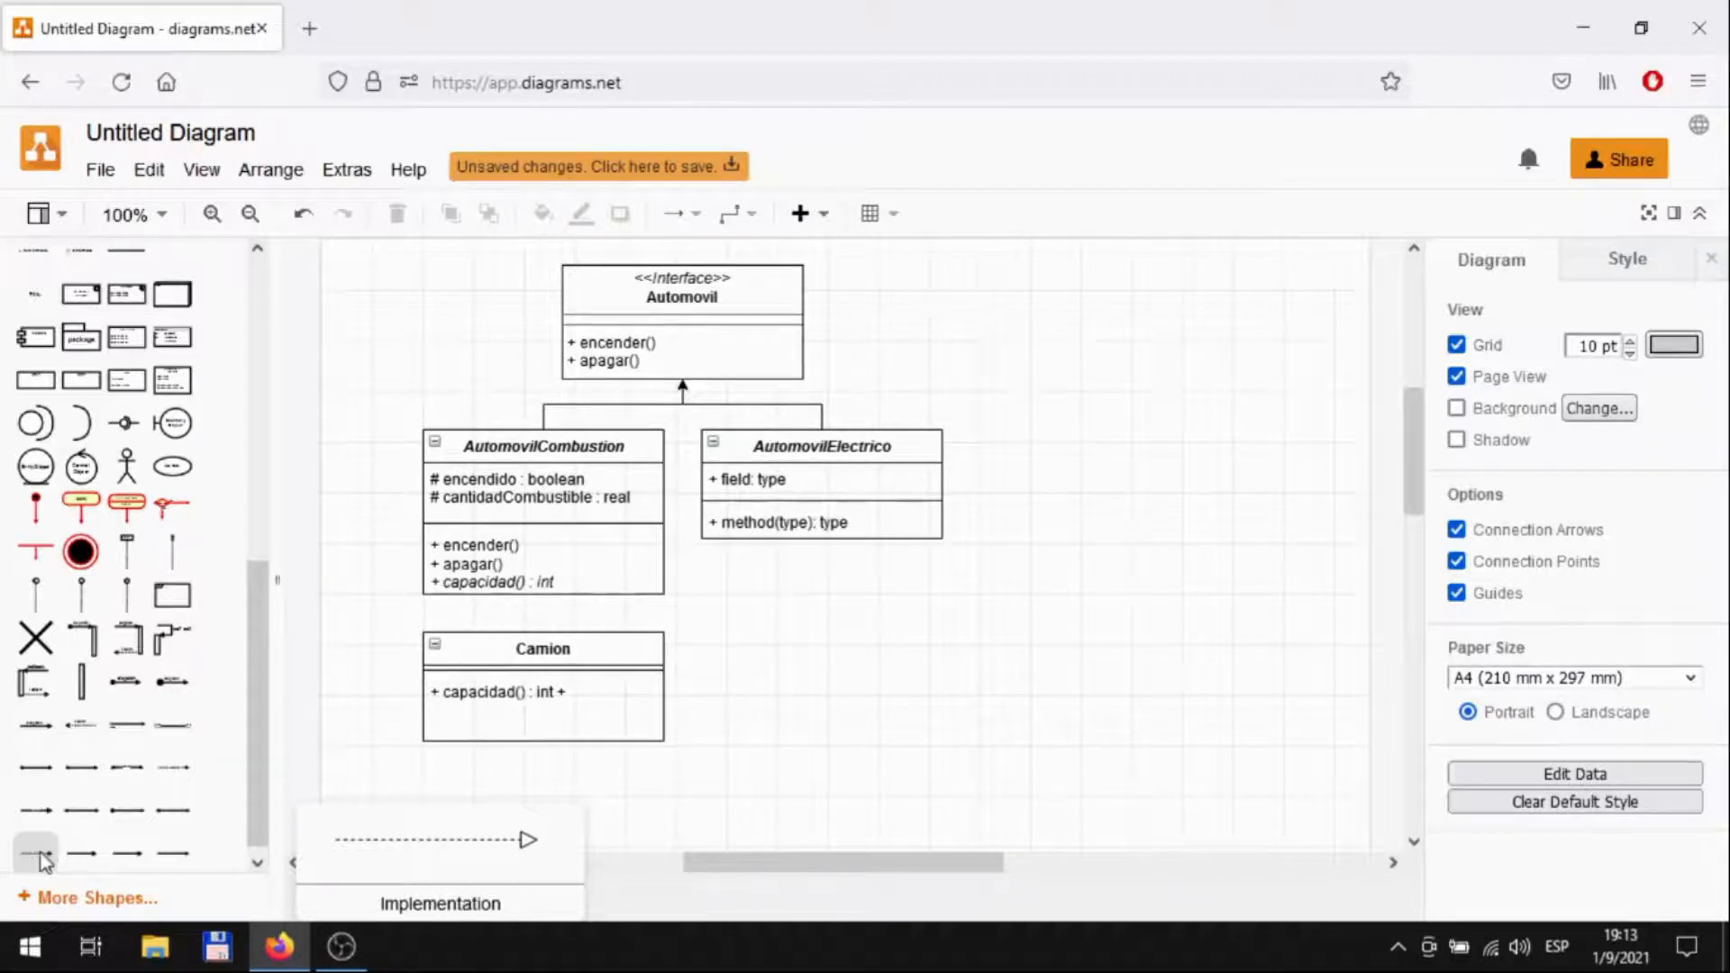
{"action": "left_click", "coordinate": [40, 856]}
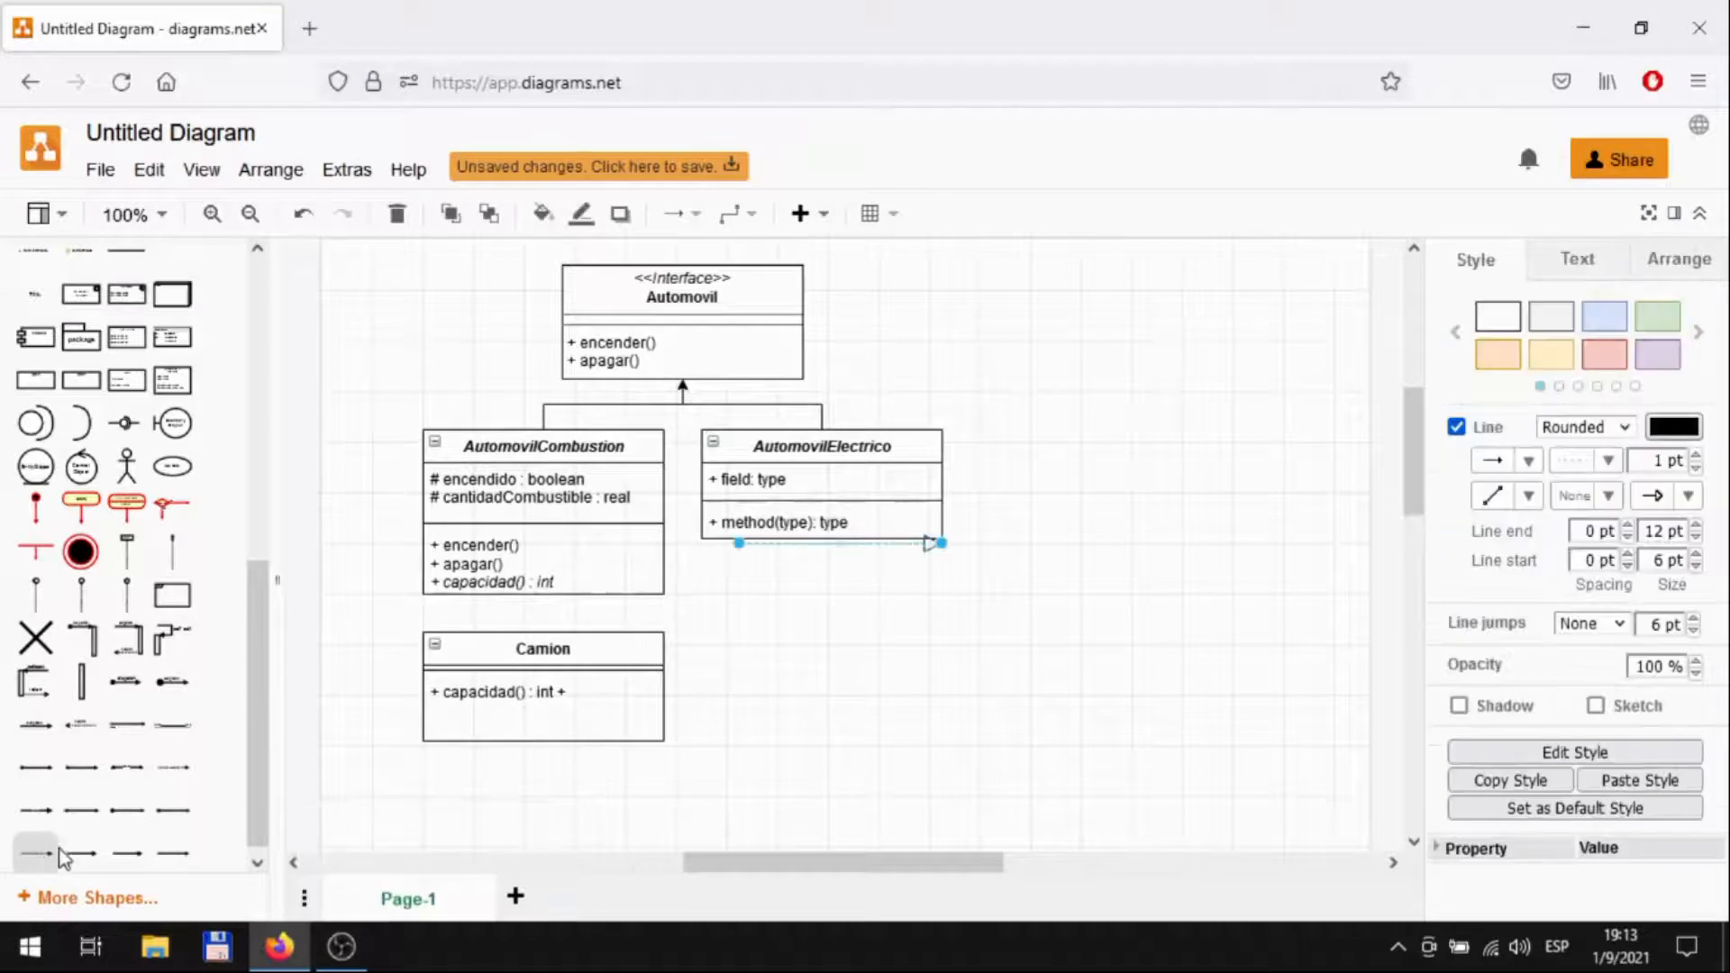